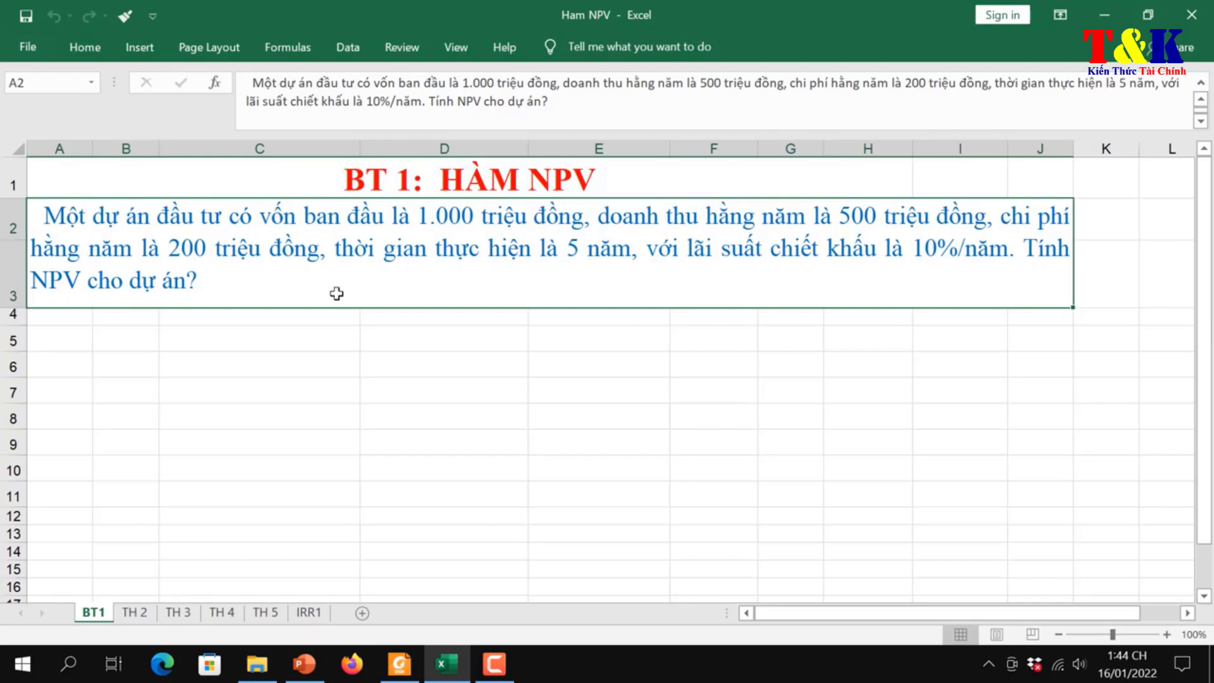
Step: Enter the header "Năm" in B5 and list the years 0 to 5 below it in B6:B11
{"action": "left_click", "coordinate": [330, 339]}
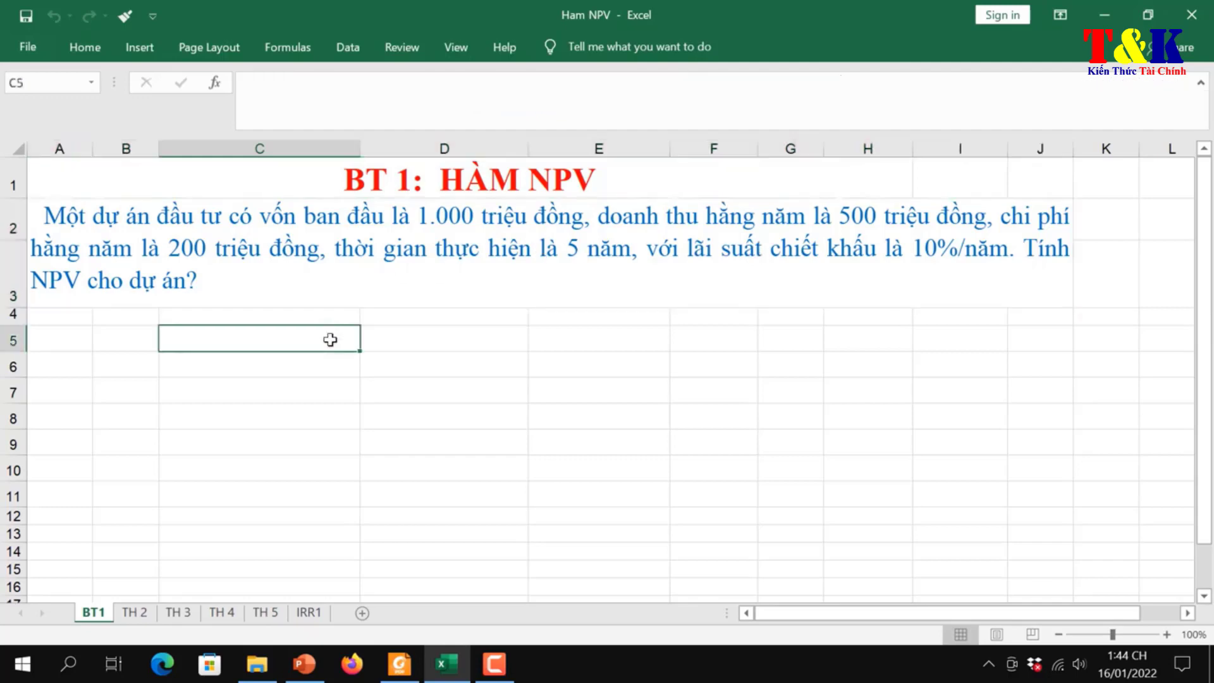
{"action": "left_click", "coordinate": [141, 341]}
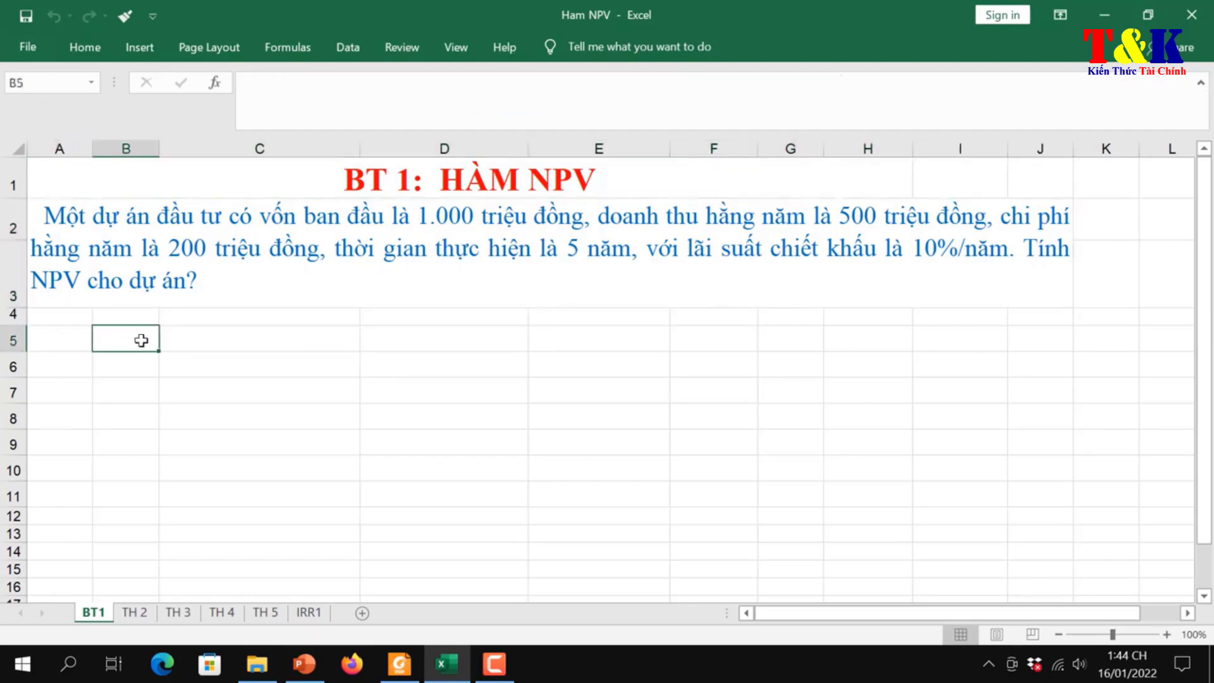
{"action": "type", "text": "Năm"}
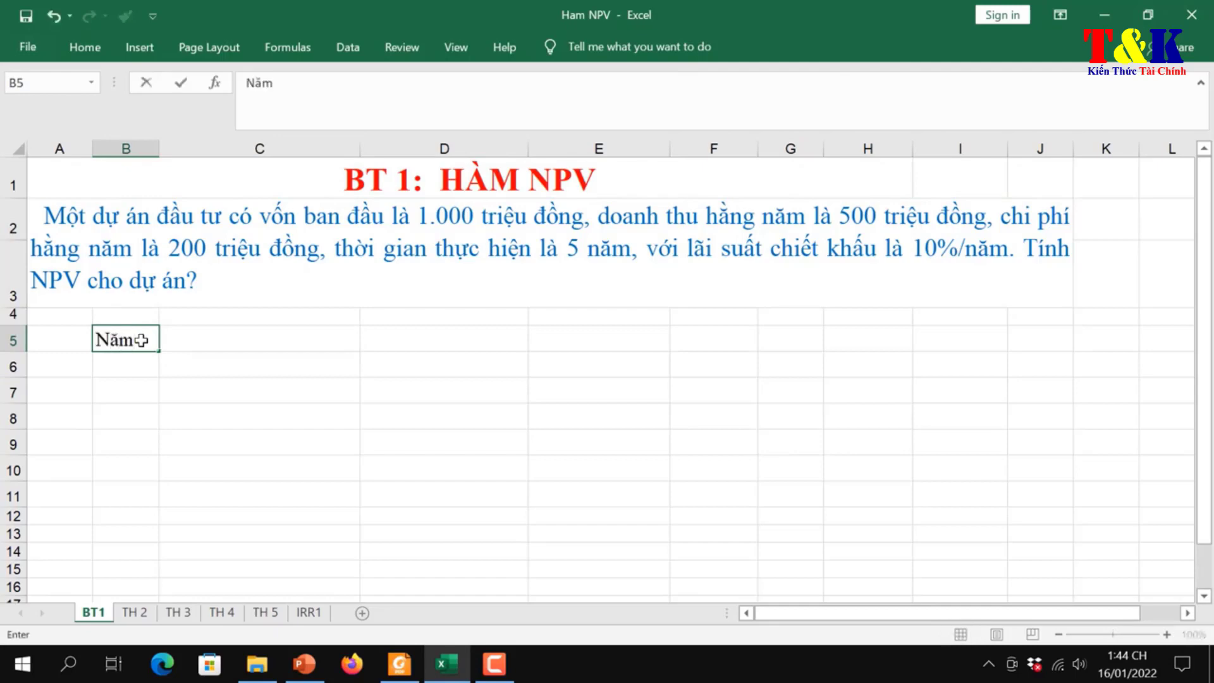
{"action": "key", "text": "Return"}
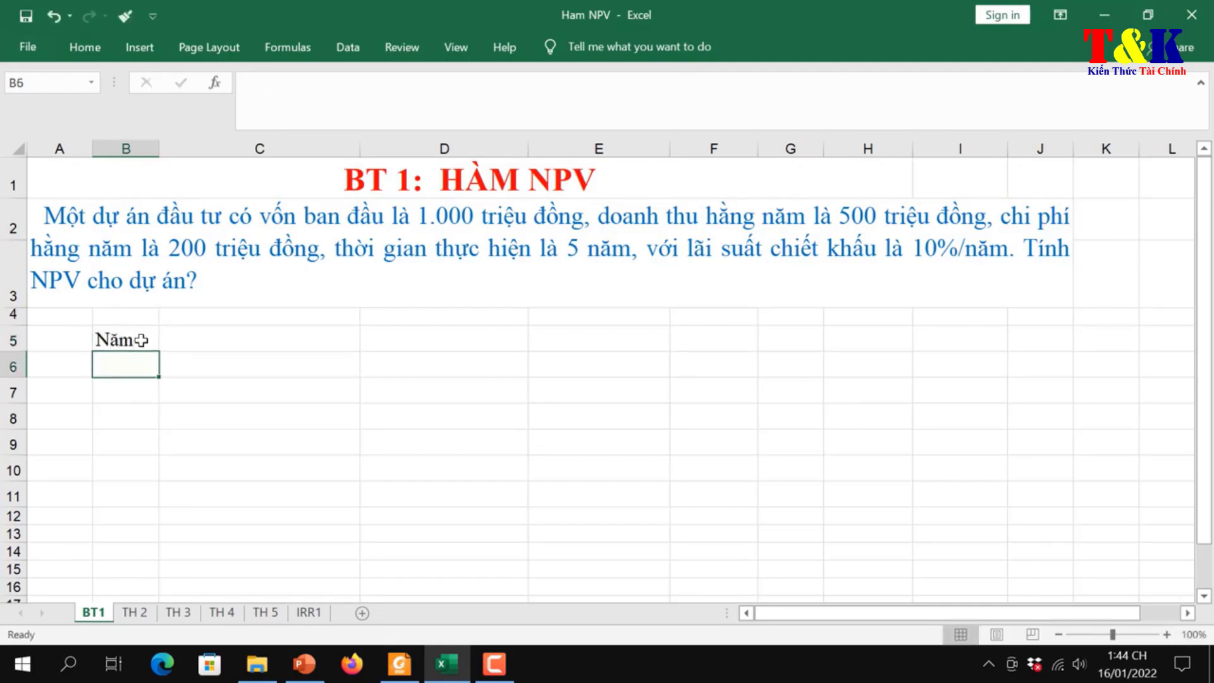
{"action": "type", "text": "0"}
{"action": "key", "text": "Return"}
{"action": "type", "text": "1"}
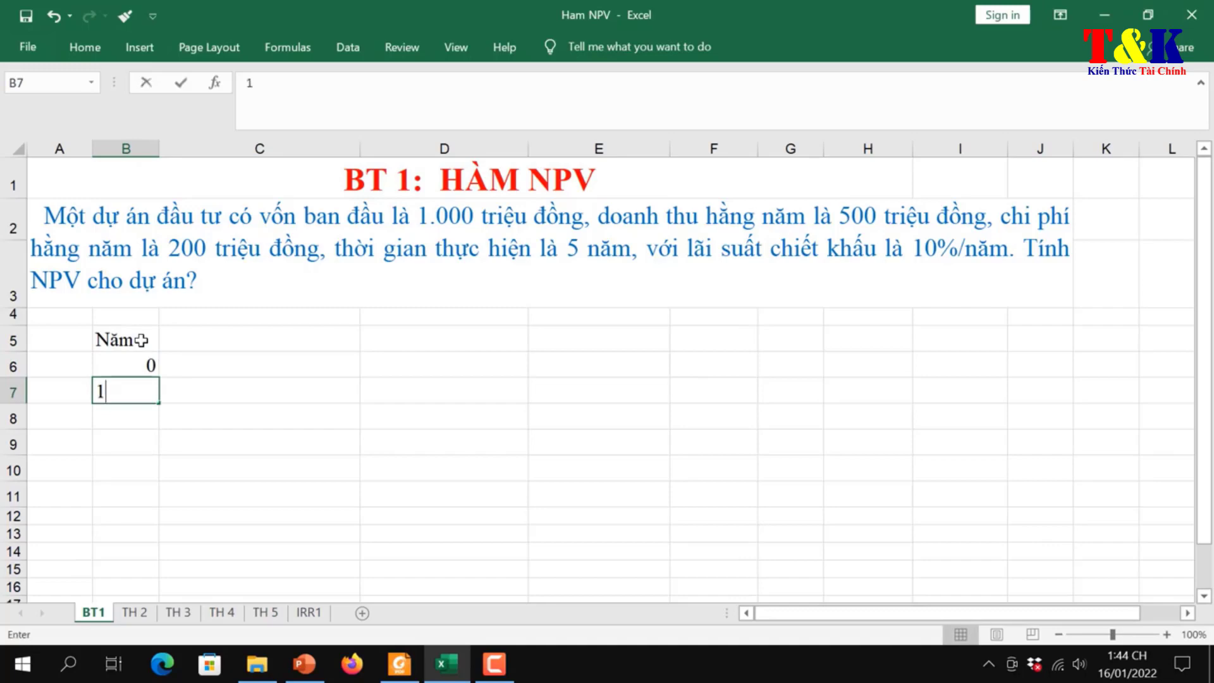
{"action": "key", "text": "Return"}
{"action": "type", "text": "2"}
{"action": "key", "text": "Return"}
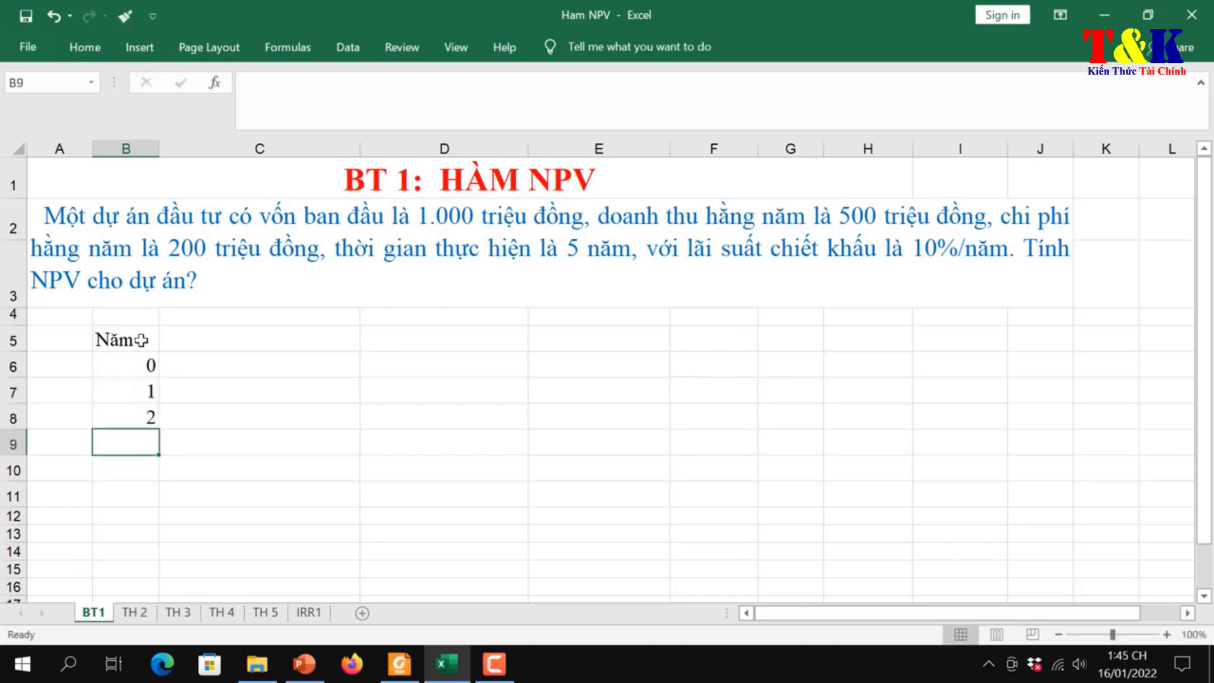
{"action": "type", "text": "3"}
{"action": "key", "text": "Return"}
{"action": "type", "text": "4"}
{"action": "key", "text": "Return"}
{"action": "type", "text": "5"}
{"action": "key", "text": "Return"}
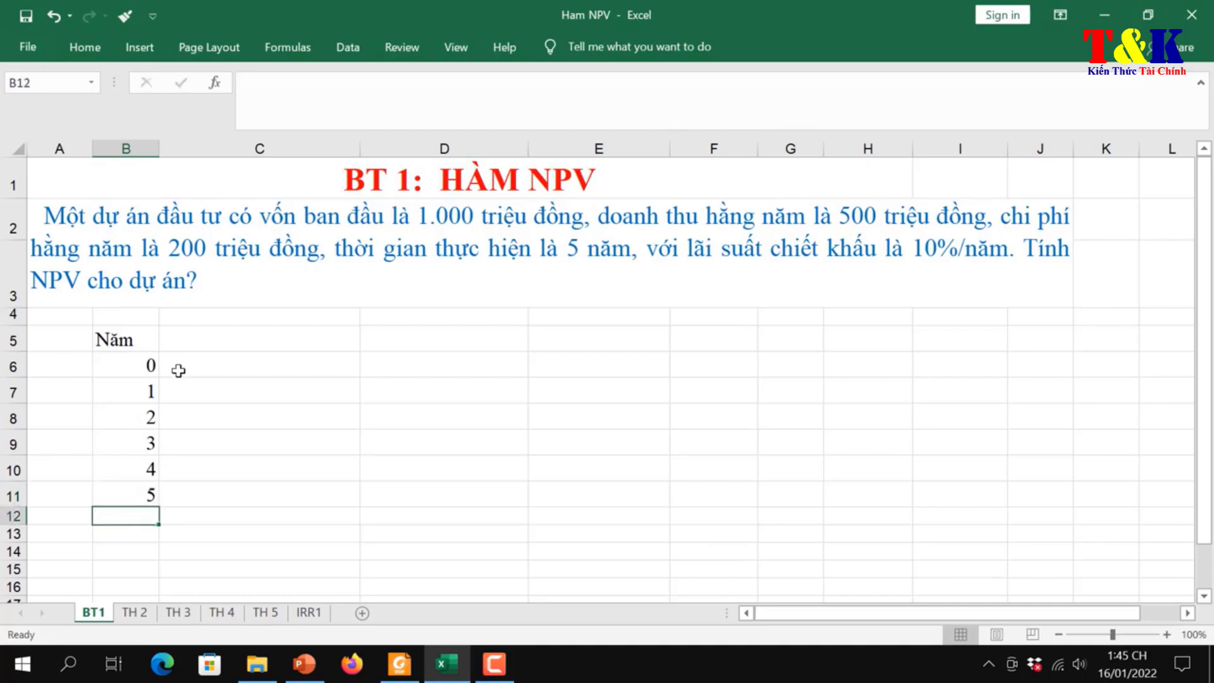
{"action": "left_click", "coordinate": [153, 365]}
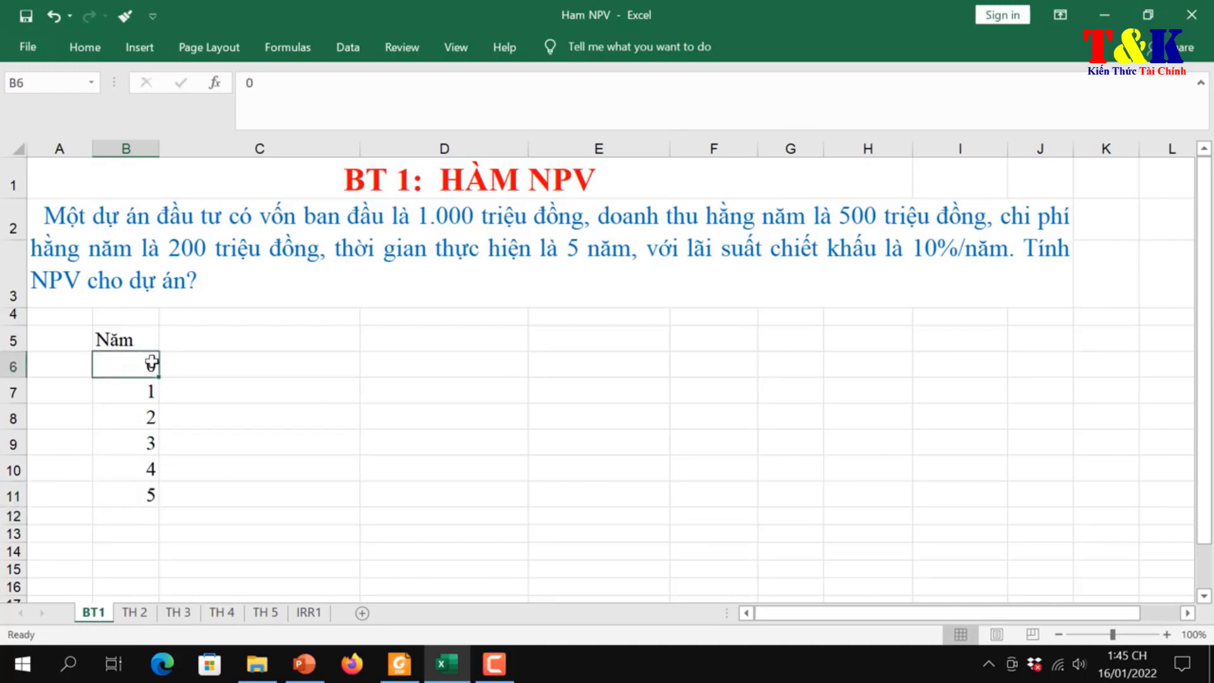
{"action": "left_click", "coordinate": [148, 495]}
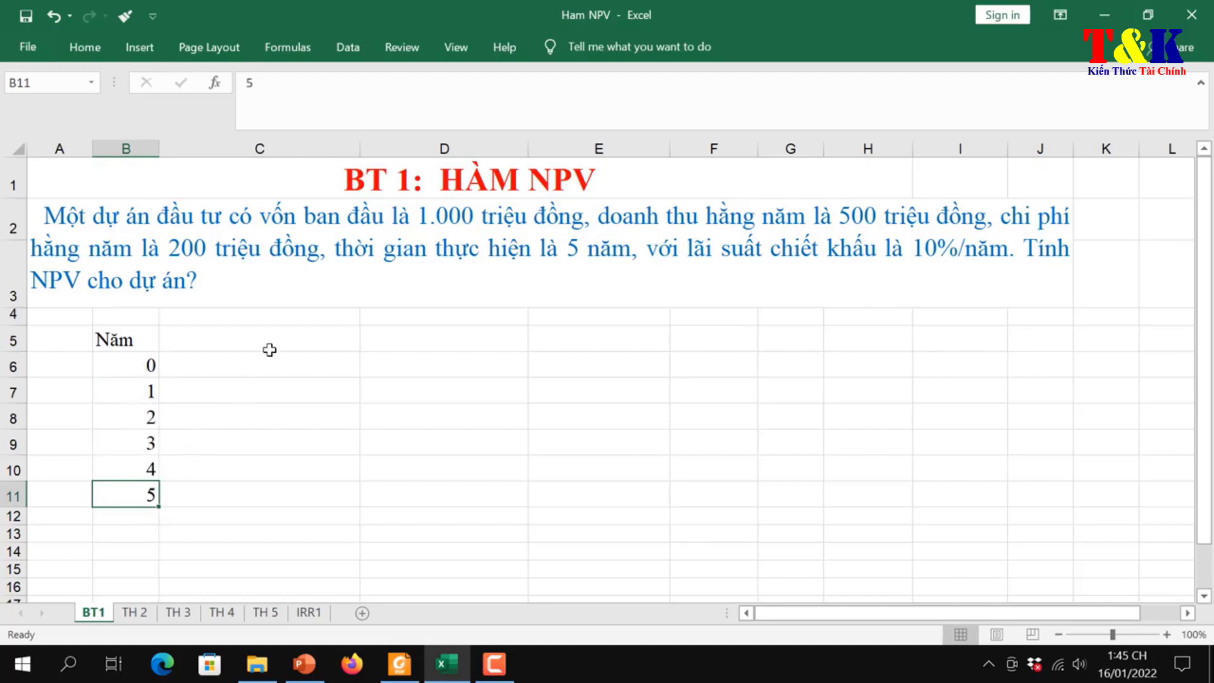
Step: Enter the initial investment header "Vố đầu tư ban đầu" in C5
{"action": "left_click", "coordinate": [231, 366]}
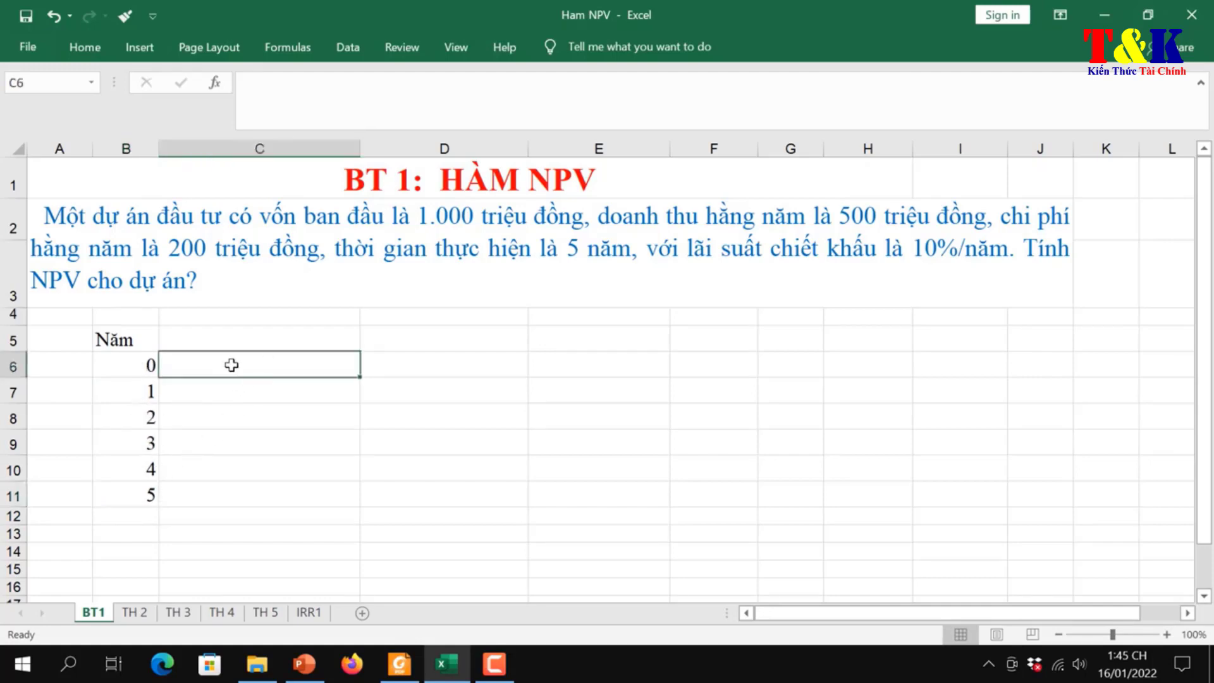
{"action": "left_click", "coordinate": [266, 336]}
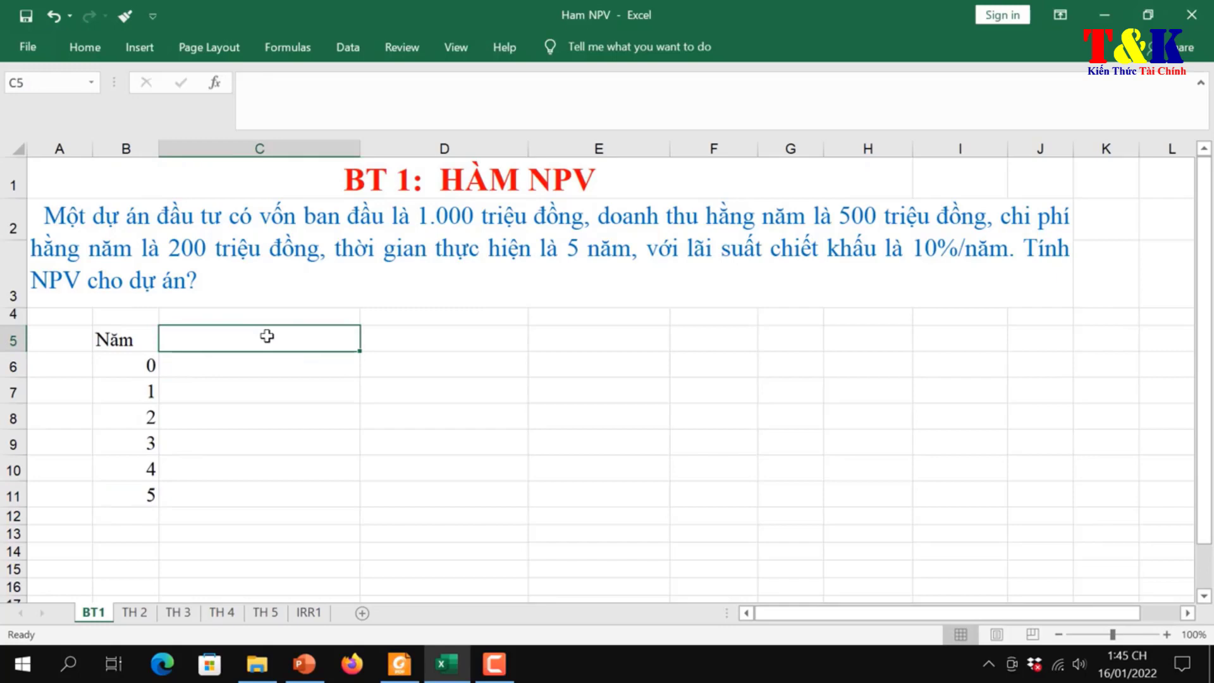
{"action": "type", "text": "Vố dâu tư ban đâu"}
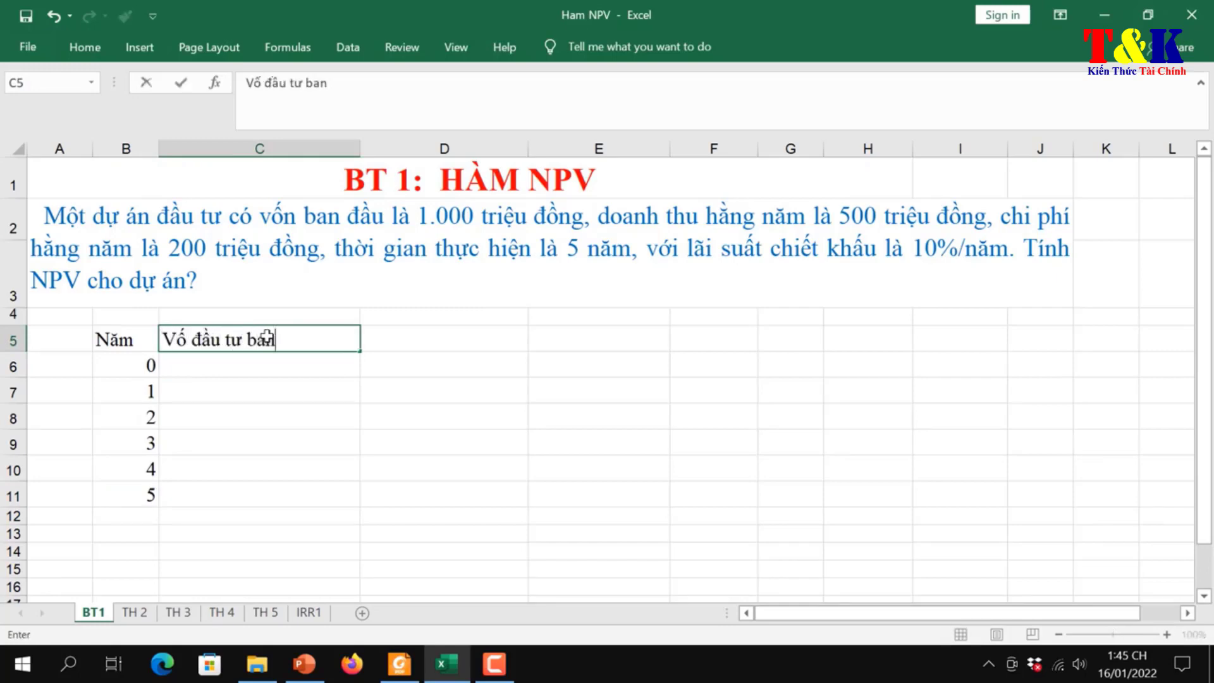
{"action": "key", "text": "Return"}
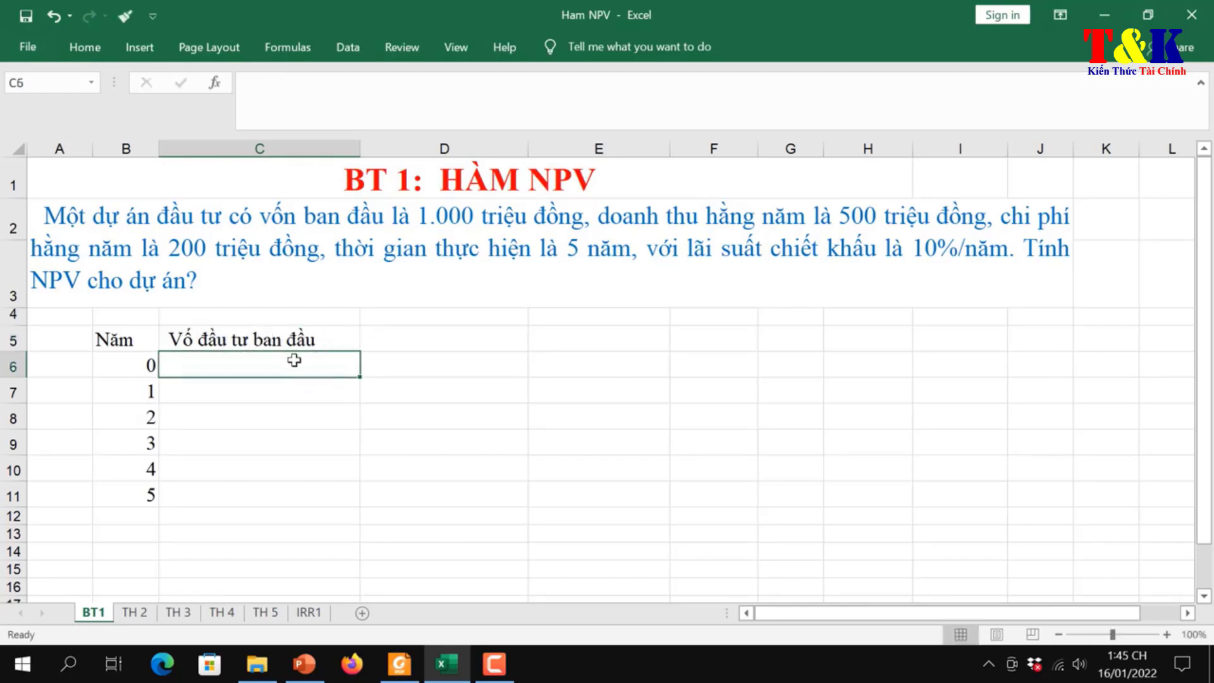
Step: Enter the headers "Doanh thu", "Chi phí" and "Lợi nhuận" in D5:F5 and widen column F slightly
{"action": "left_click", "coordinate": [376, 341]}
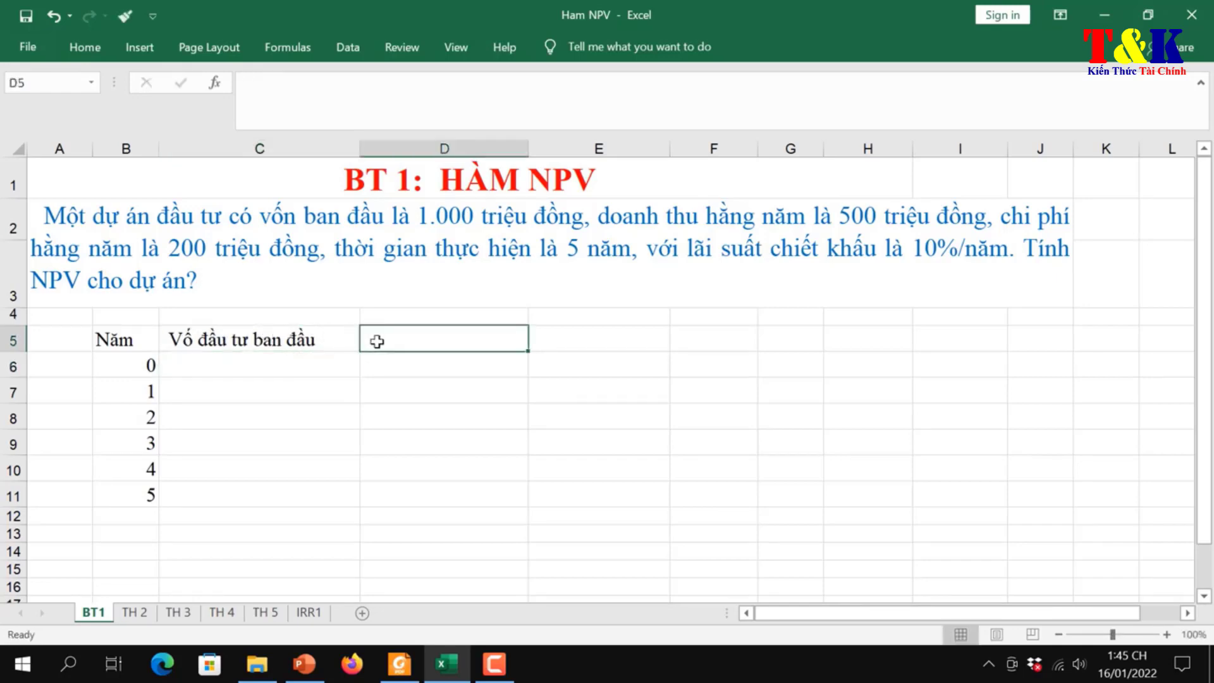
{"action": "type", "text": "D"}
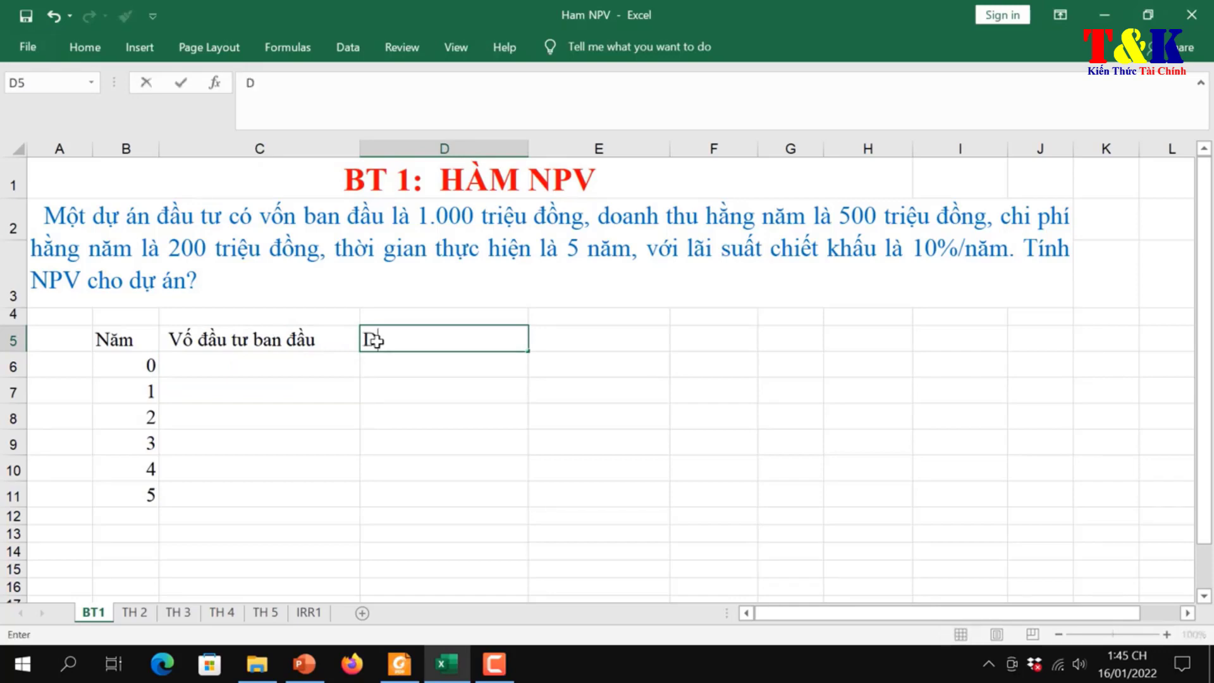
{"action": "type", "text": "oanh thu"}
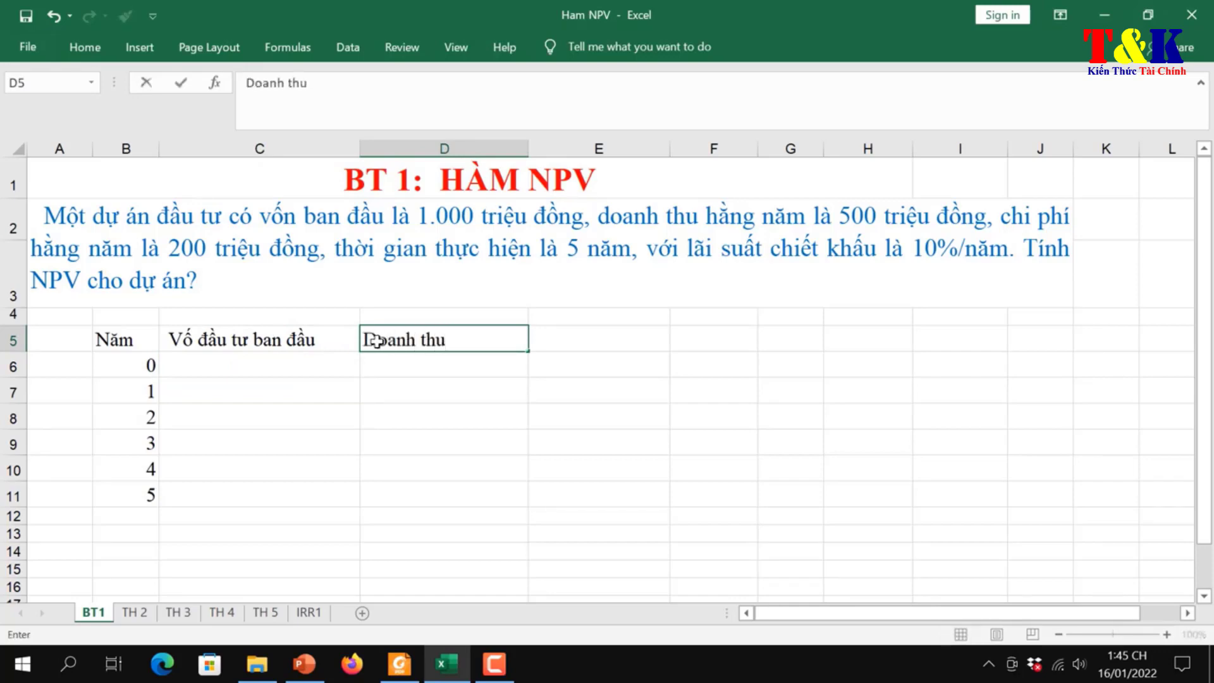
{"action": "key", "text": "Tab"}
{"action": "type", "text": "Chi "}
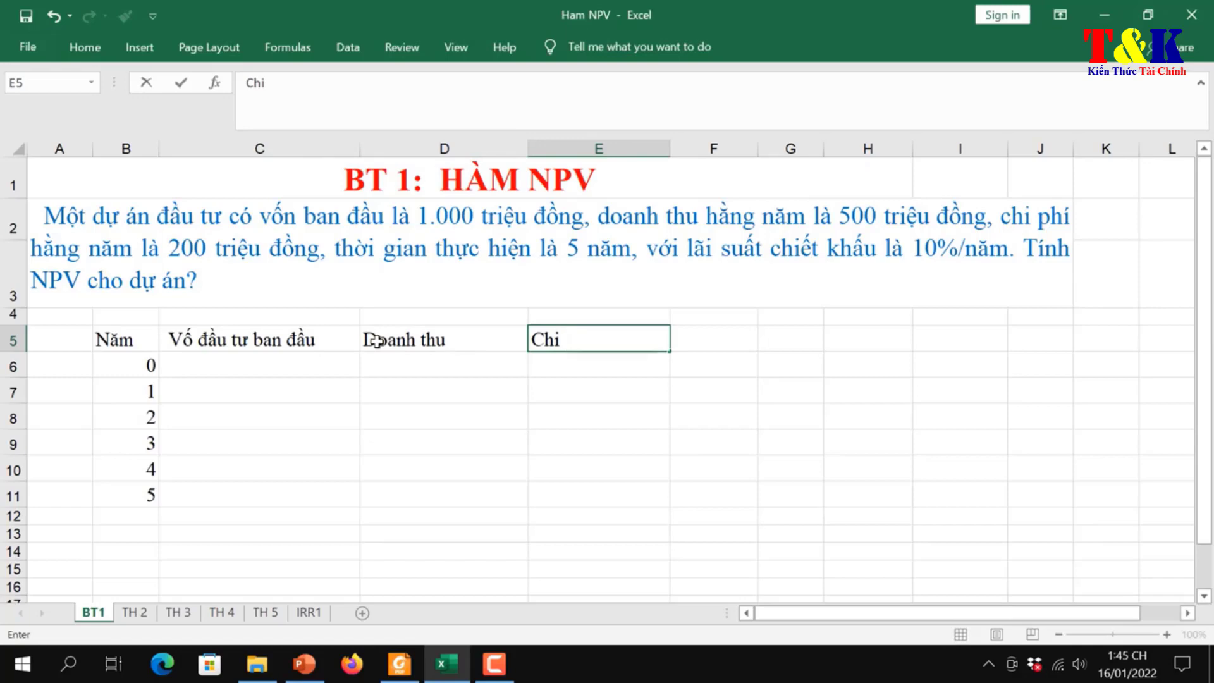
{"action": "type", "text": "phí"}
{"action": "key", "text": "Tab"}
{"action": "type", "text": "Loi nhuận"}
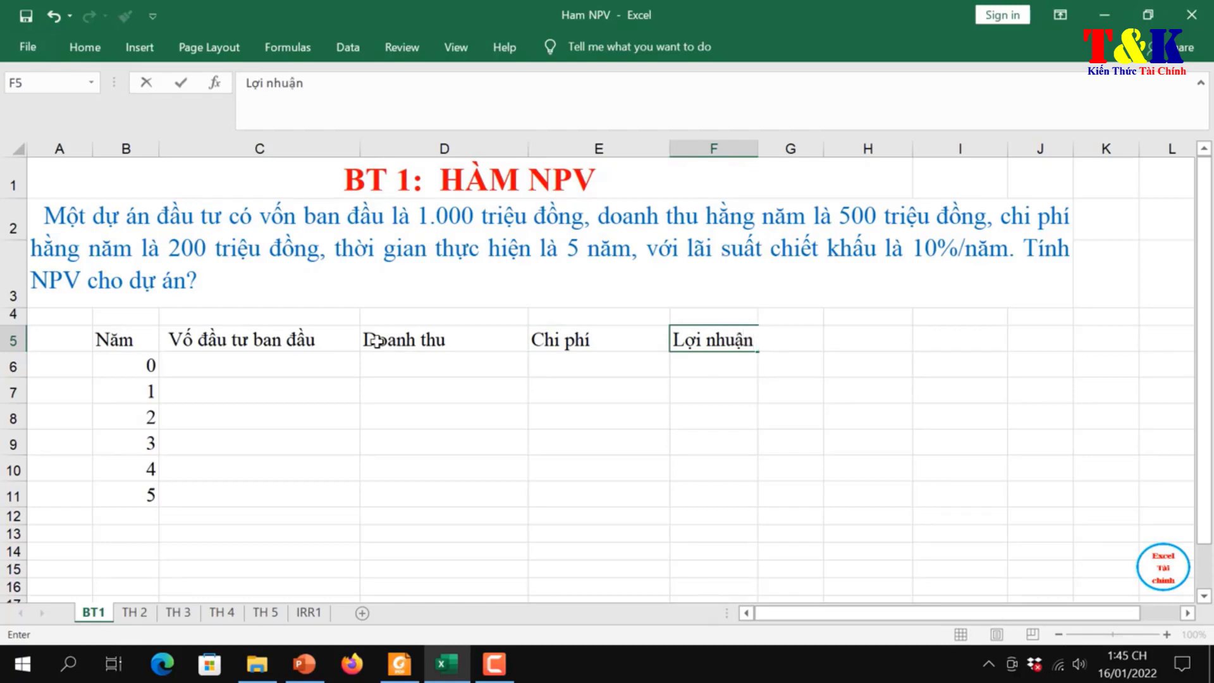
{"action": "key", "text": "Return"}
{"action": "left_click_drag", "start_coordinate": [761, 142], "coordinate": [777, 141]}
Step: Enter the initial investment of 1000 for year 0 in C6
{"action": "left_click", "coordinate": [321, 361]}
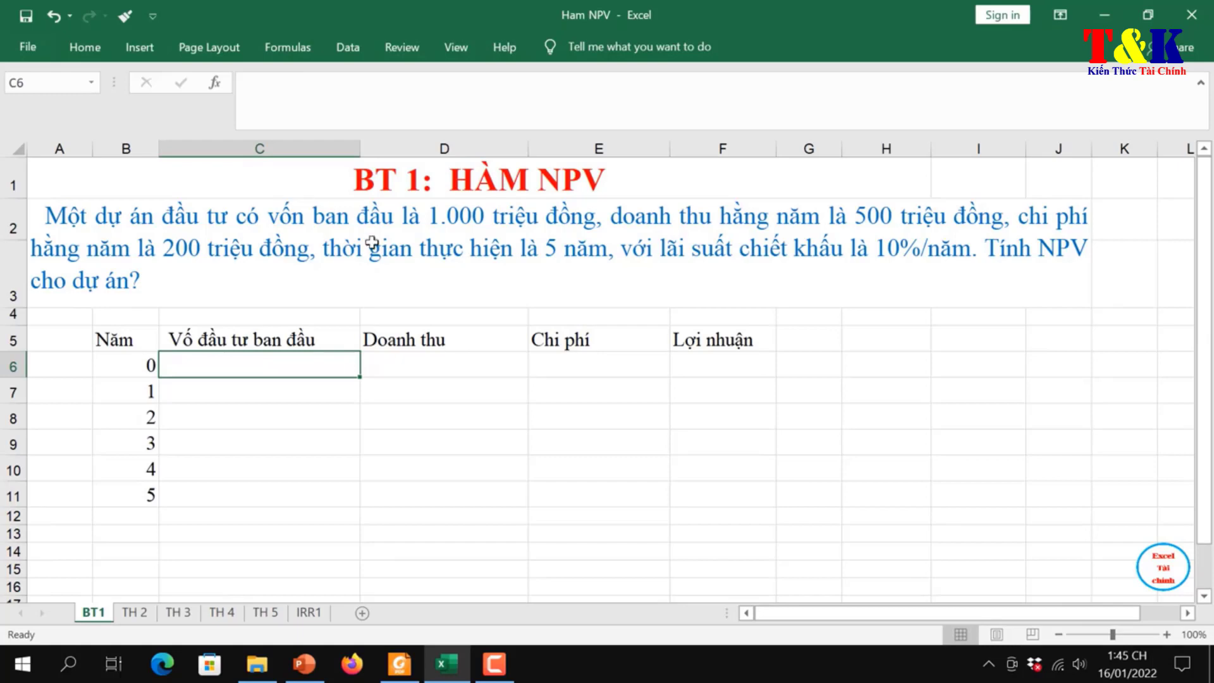
{"action": "type", "text": "1000"}
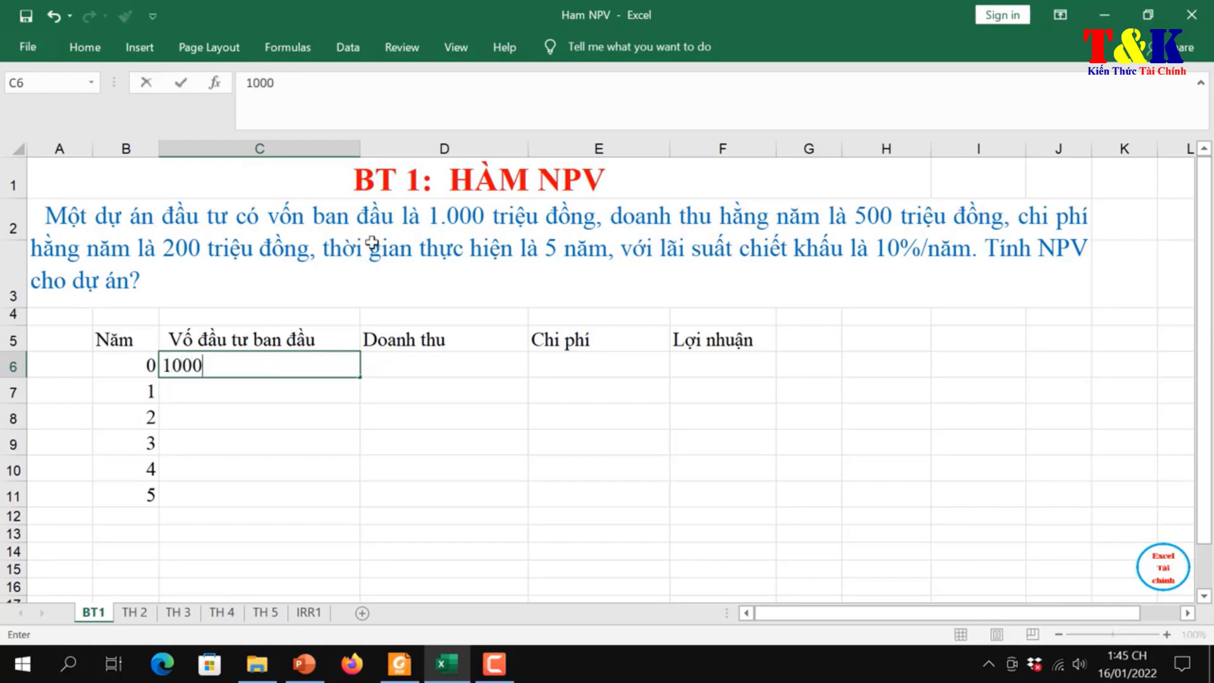
{"action": "key", "text": "Return"}
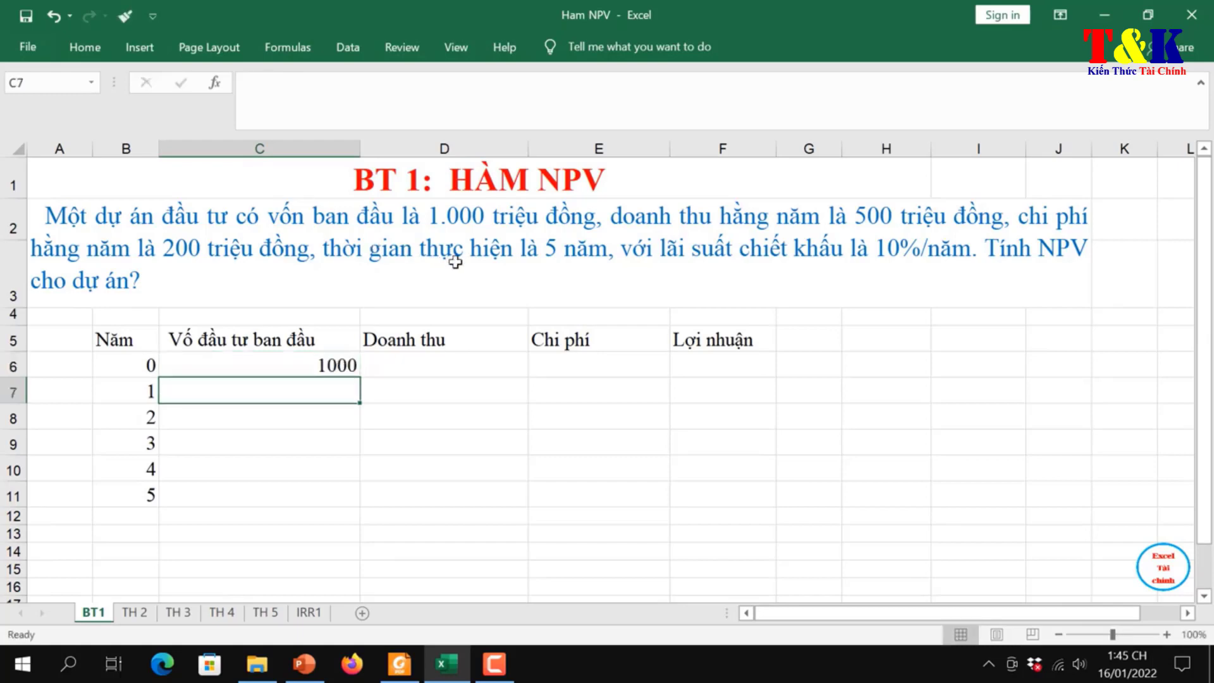
Step: Enter a revenue of 500 for year 1 in D7 and fill it down to year 5 in D11
{"action": "left_click", "coordinate": [447, 393]}
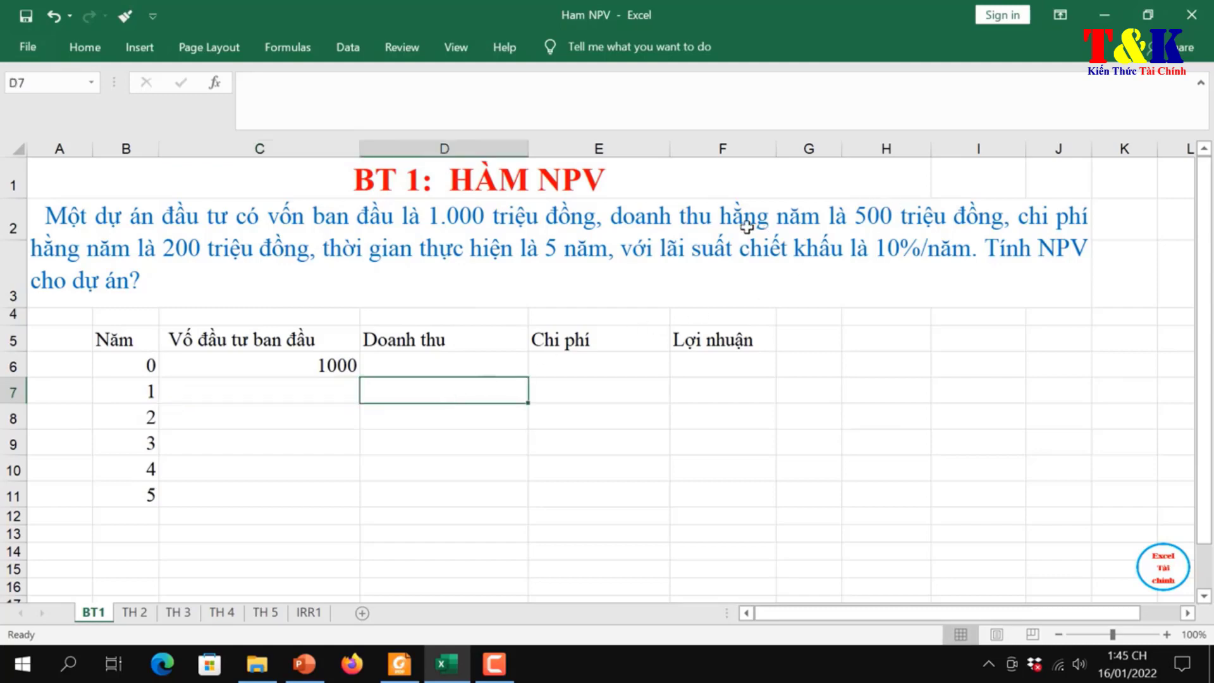
{"action": "type", "text": "500"}
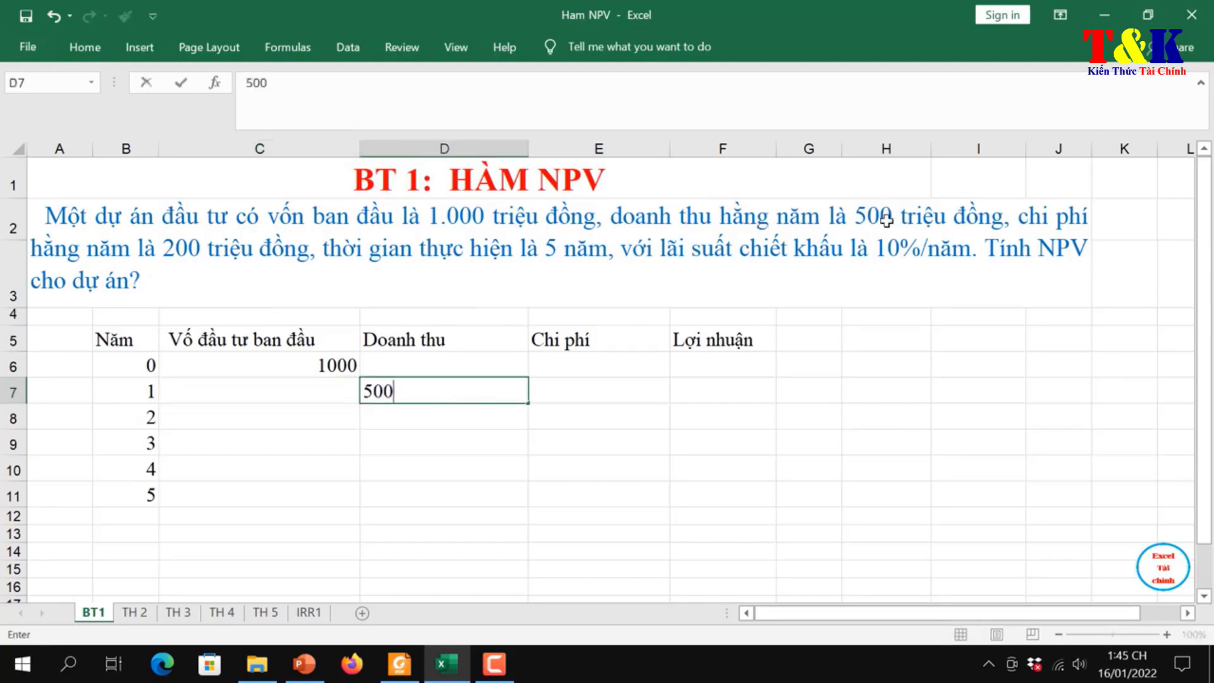
{"action": "key", "text": "Return"}
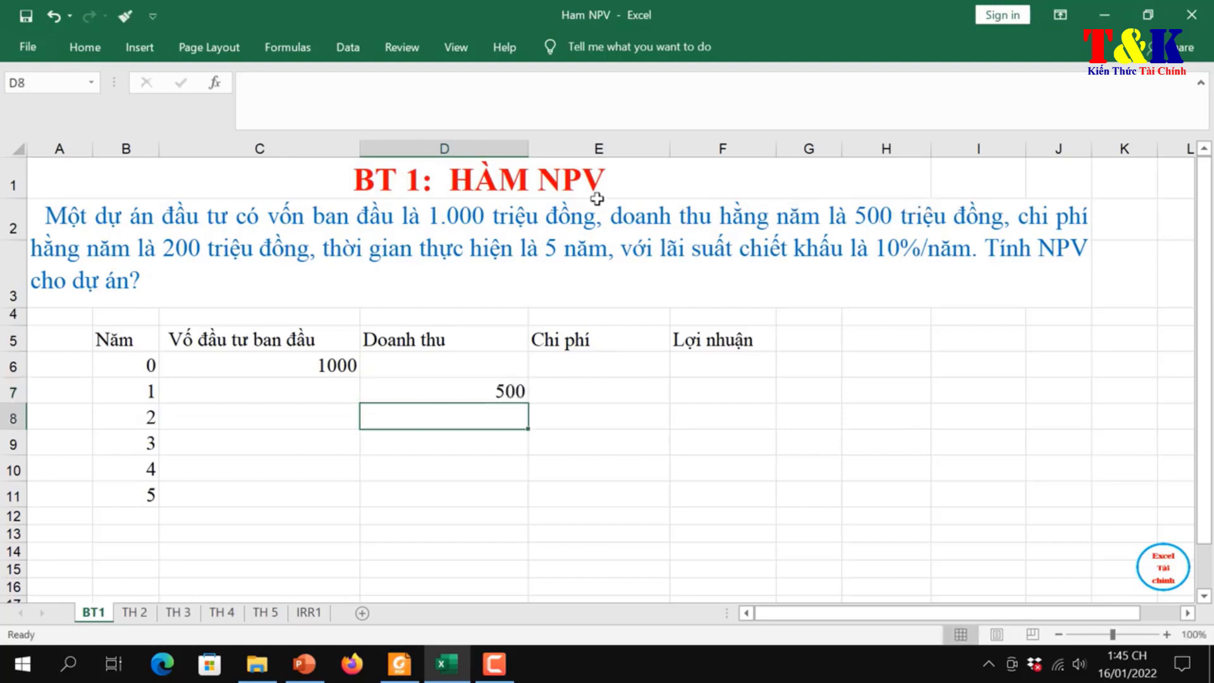
{"action": "left_click", "coordinate": [514, 392]}
{"action": "left_click_drag", "start_coordinate": [529, 403], "coordinate": [545, 503]}
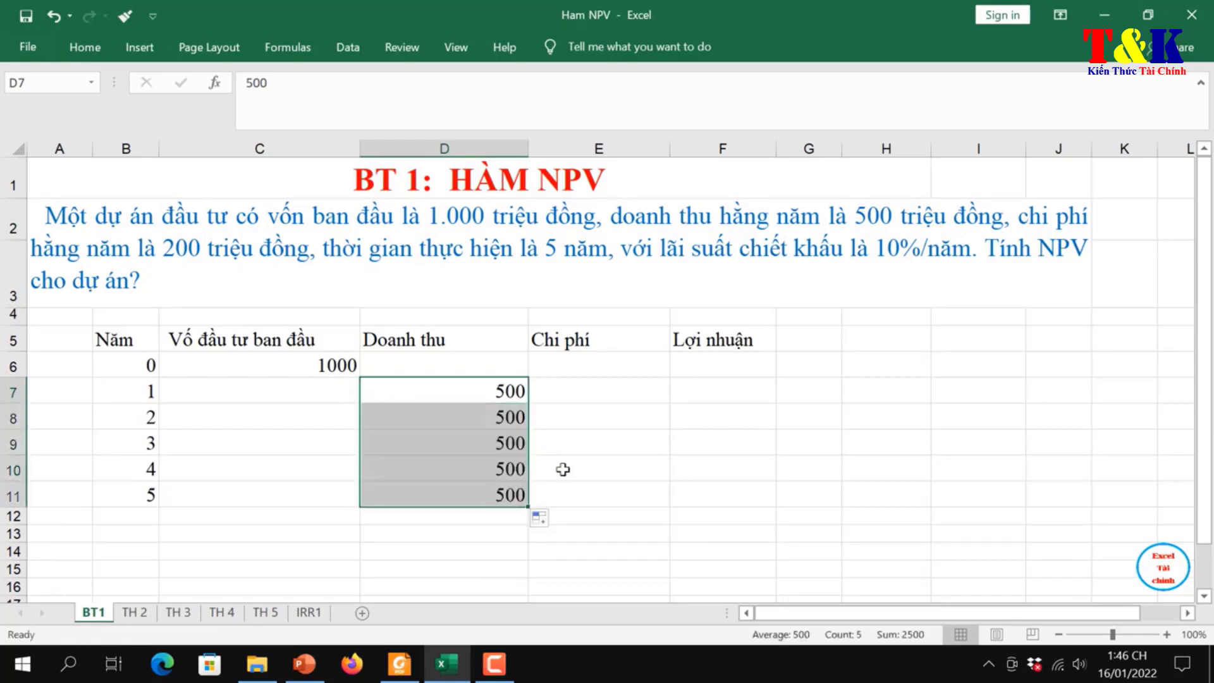
Step: Enter a cost of 200 for year 1 in E7 and fill it down to year 5 in E11
{"action": "left_click", "coordinate": [620, 386]}
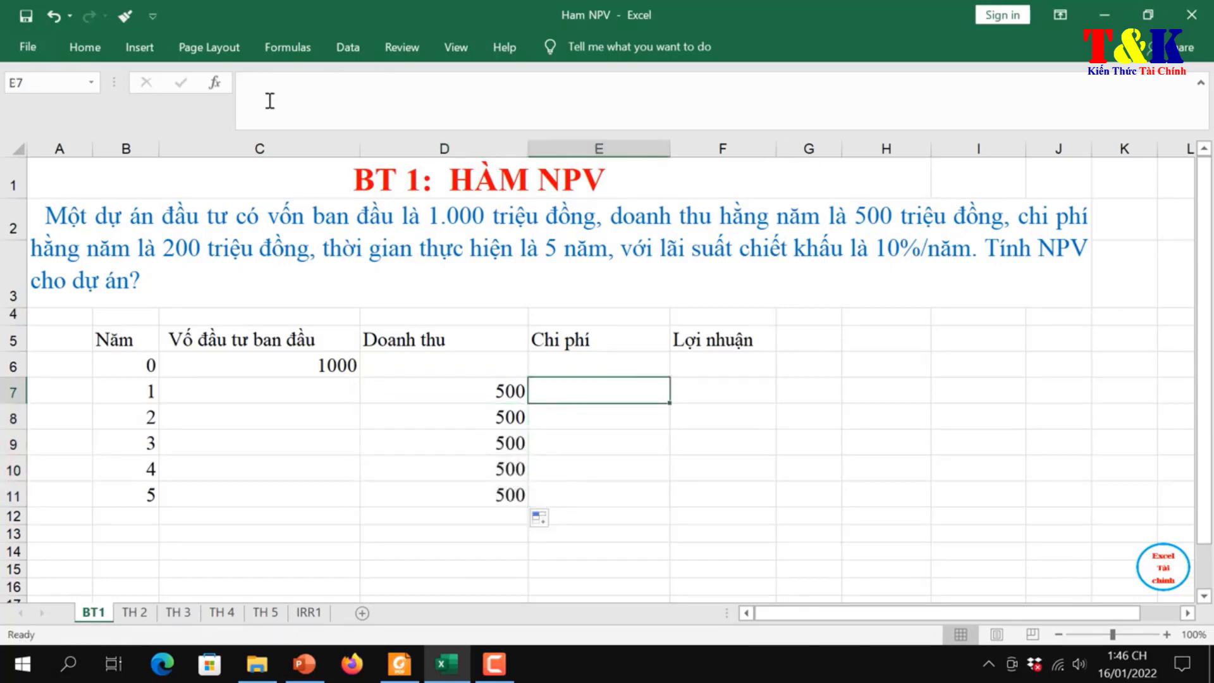
{"action": "type", "text": "20"}
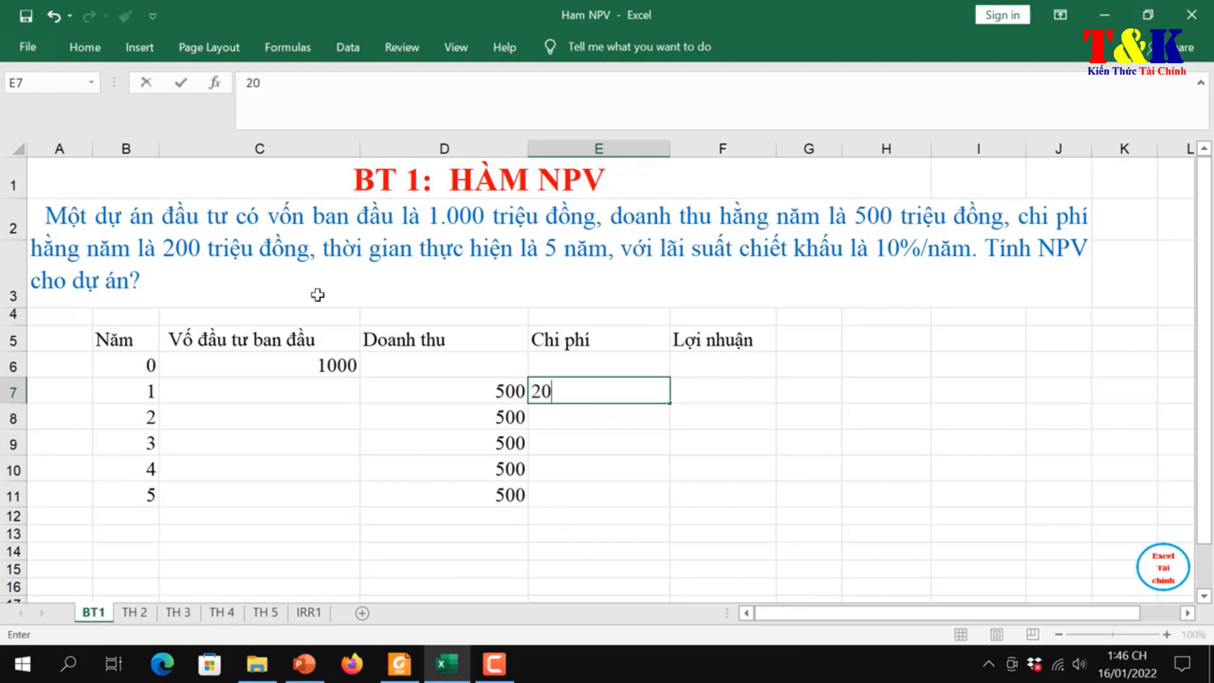
{"action": "type", "text": "0"}
{"action": "key", "text": "Return"}
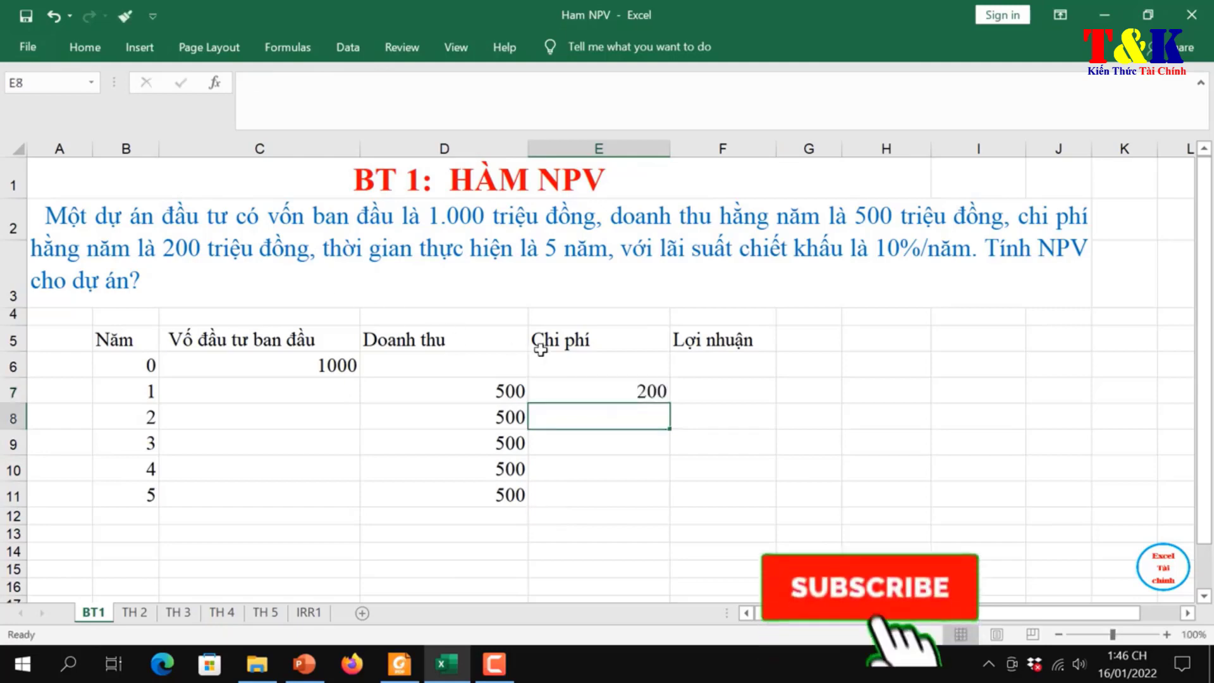
{"action": "left_click", "coordinate": [621, 387]}
{"action": "left_click_drag", "start_coordinate": [670, 404], "coordinate": [684, 506]}
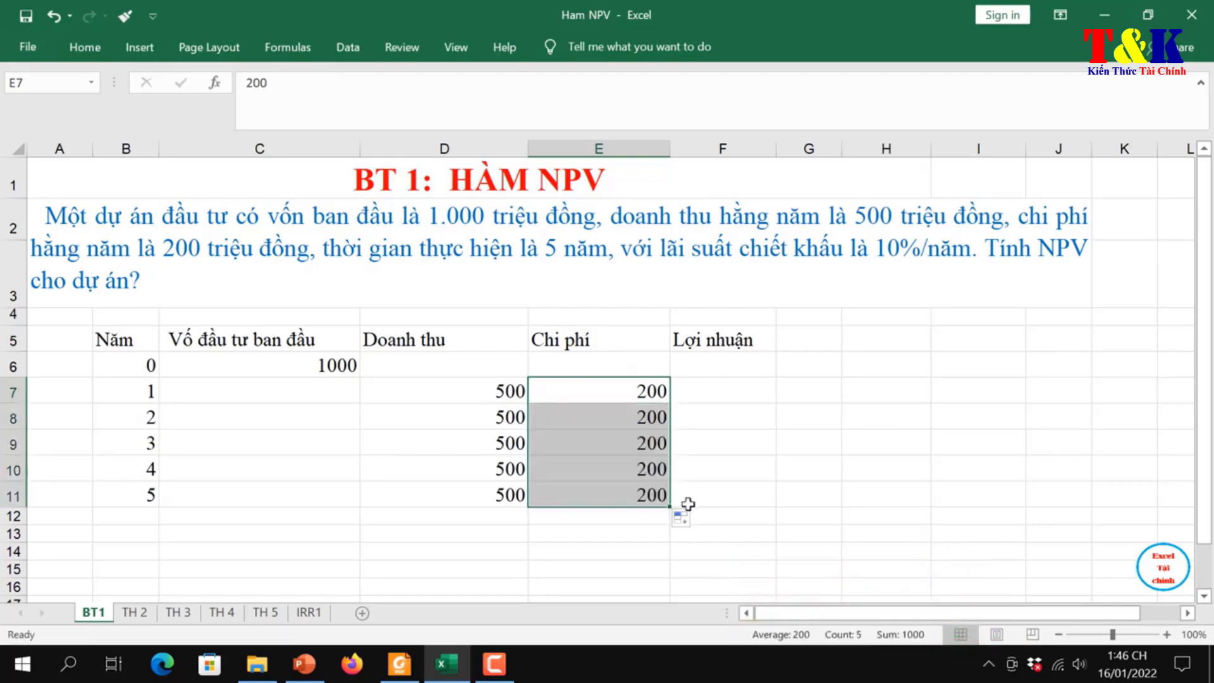
Step: Calculate the profit in F6 as revenue minus cost with =D6-E6 and fill the formula down to F11
{"action": "left_click", "coordinate": [737, 381]}
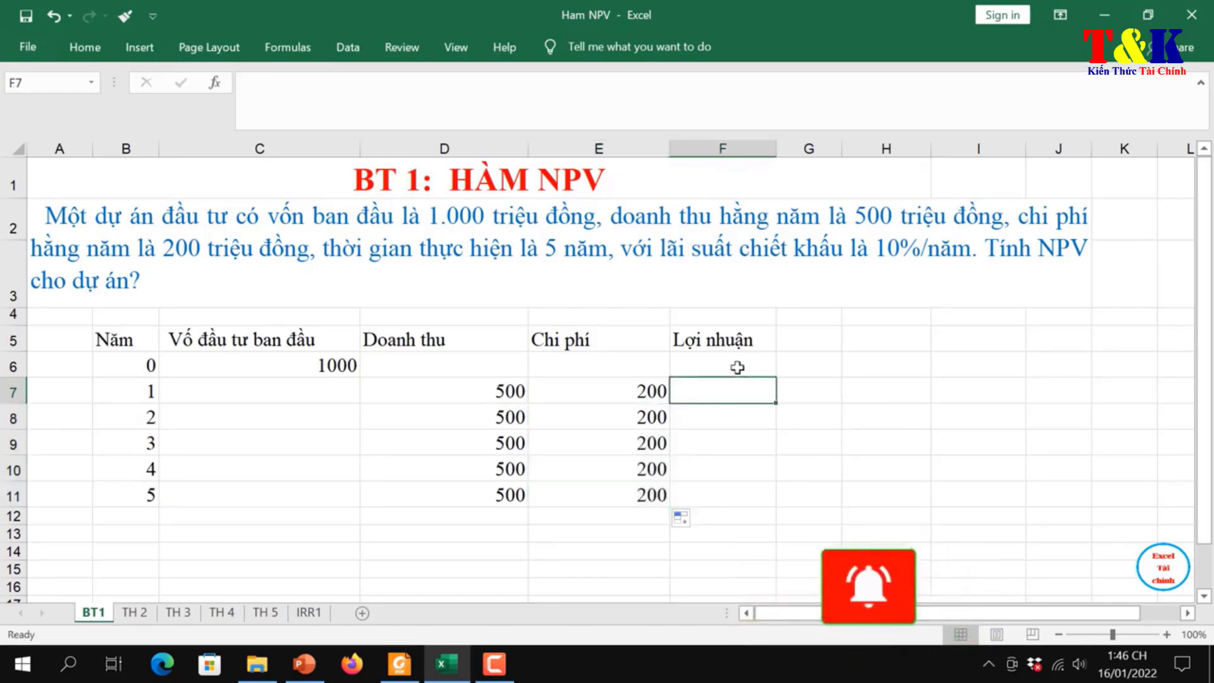
{"action": "left_click", "coordinate": [737, 367]}
{"action": "type", "text": "="}
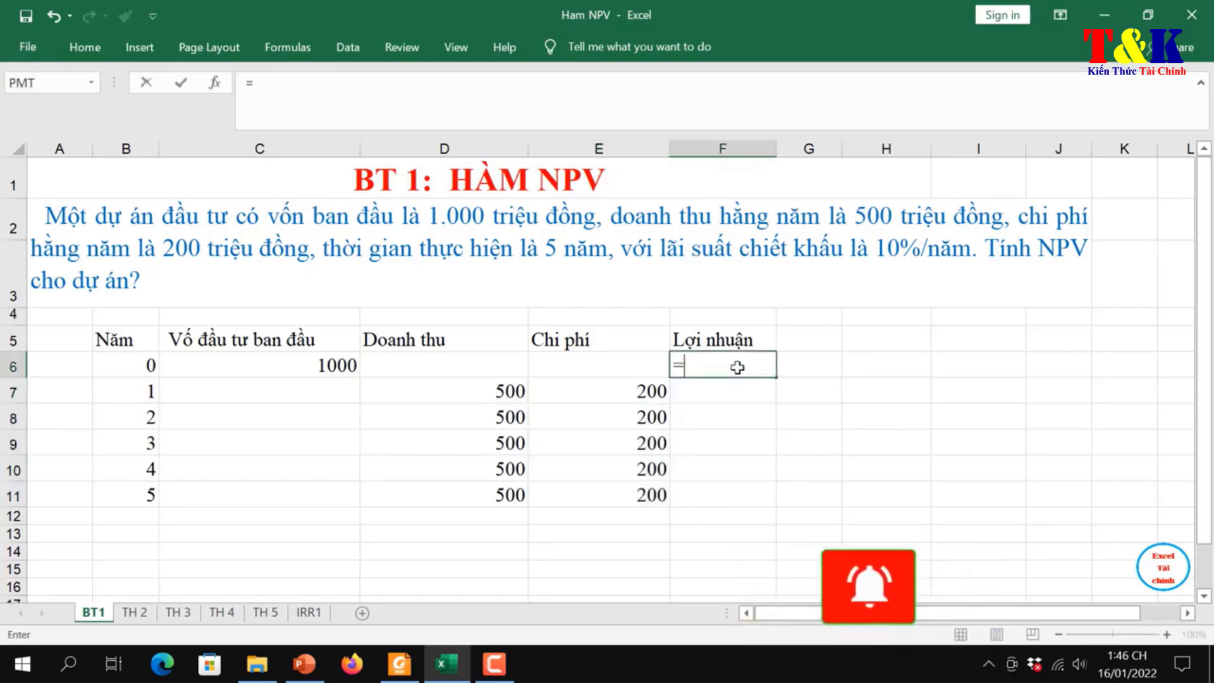
{"action": "left_click", "coordinate": [444, 360]}
{"action": "type", "text": "-"}
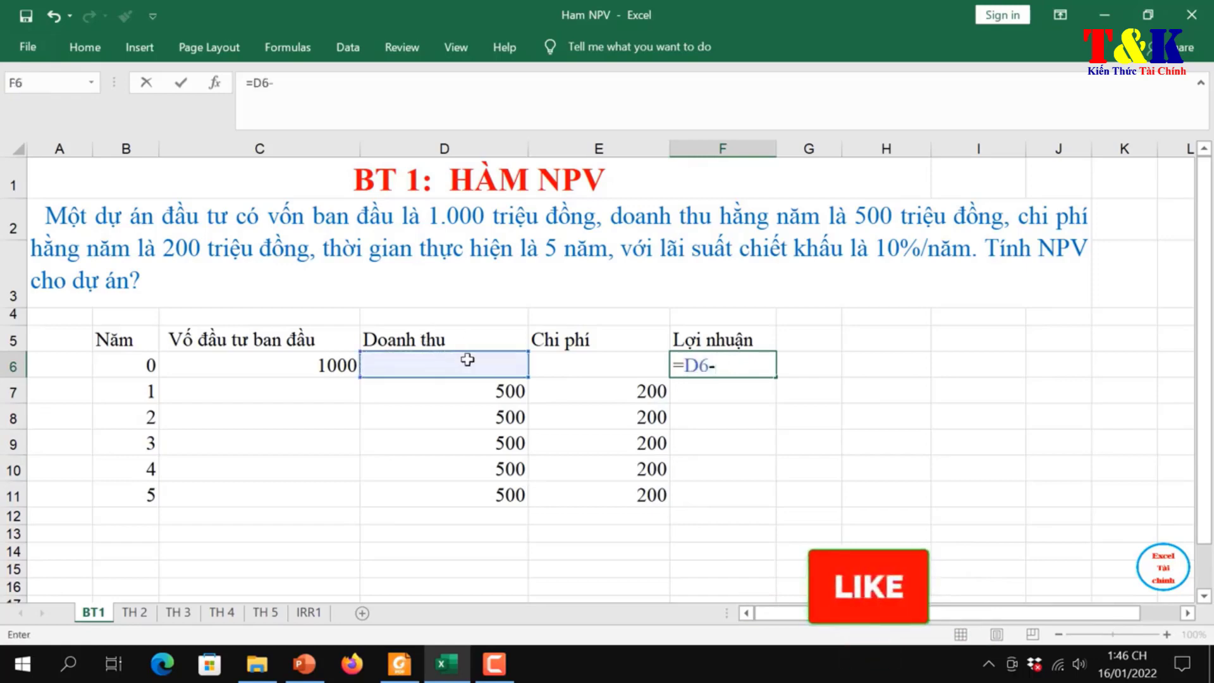
{"action": "left_click", "coordinate": [554, 354]}
{"action": "key", "text": "Return"}
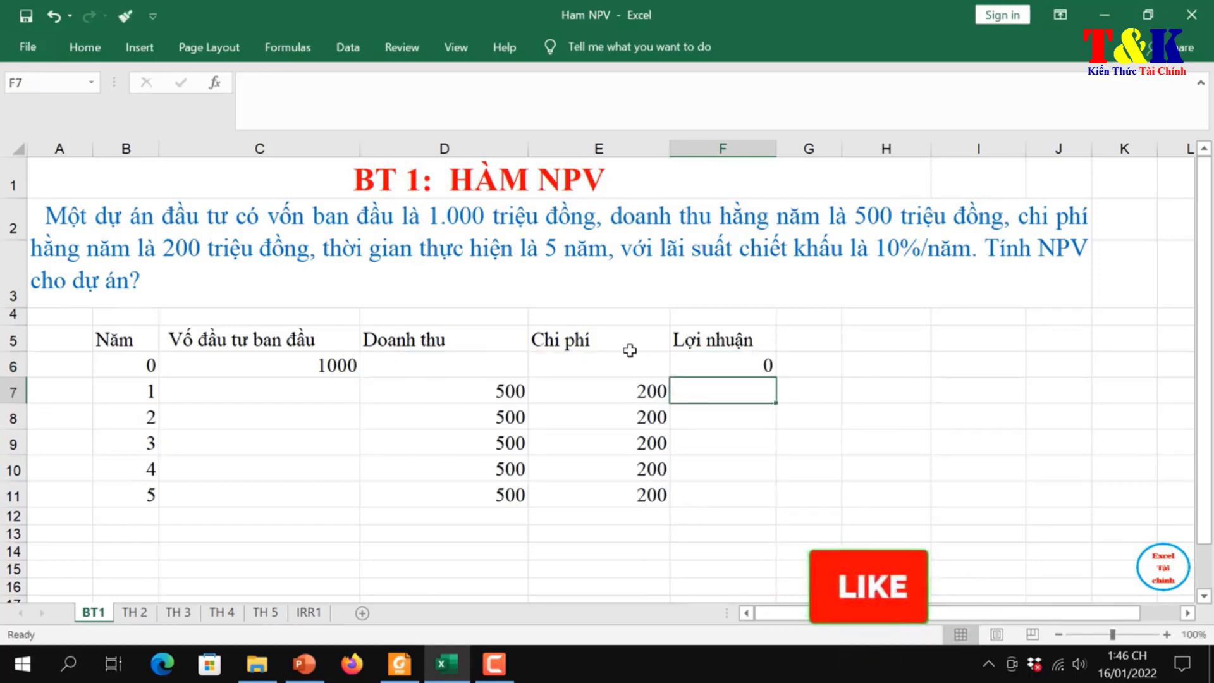
{"action": "left_click", "coordinate": [701, 361]}
{"action": "left_click_drag", "start_coordinate": [776, 377], "coordinate": [791, 503]}
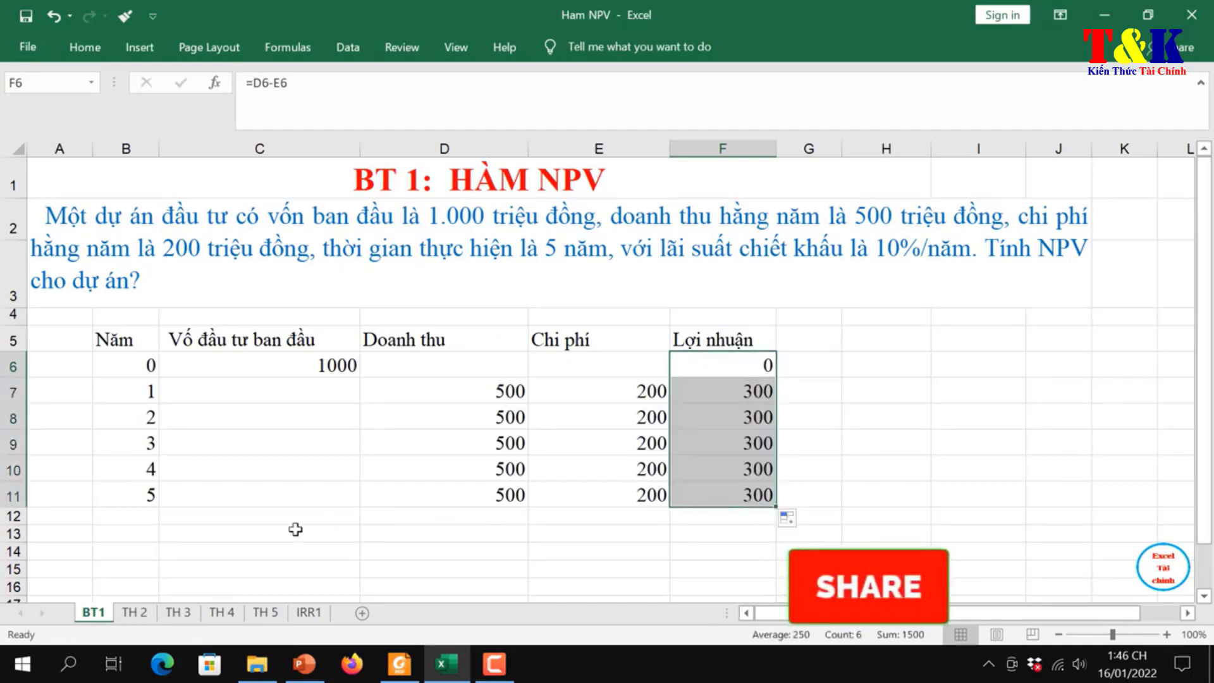
Step: Label B12 as "Cộng" and total the initial investment in C12 with =SUM(C6:C11)
{"action": "left_click", "coordinate": [146, 514]}
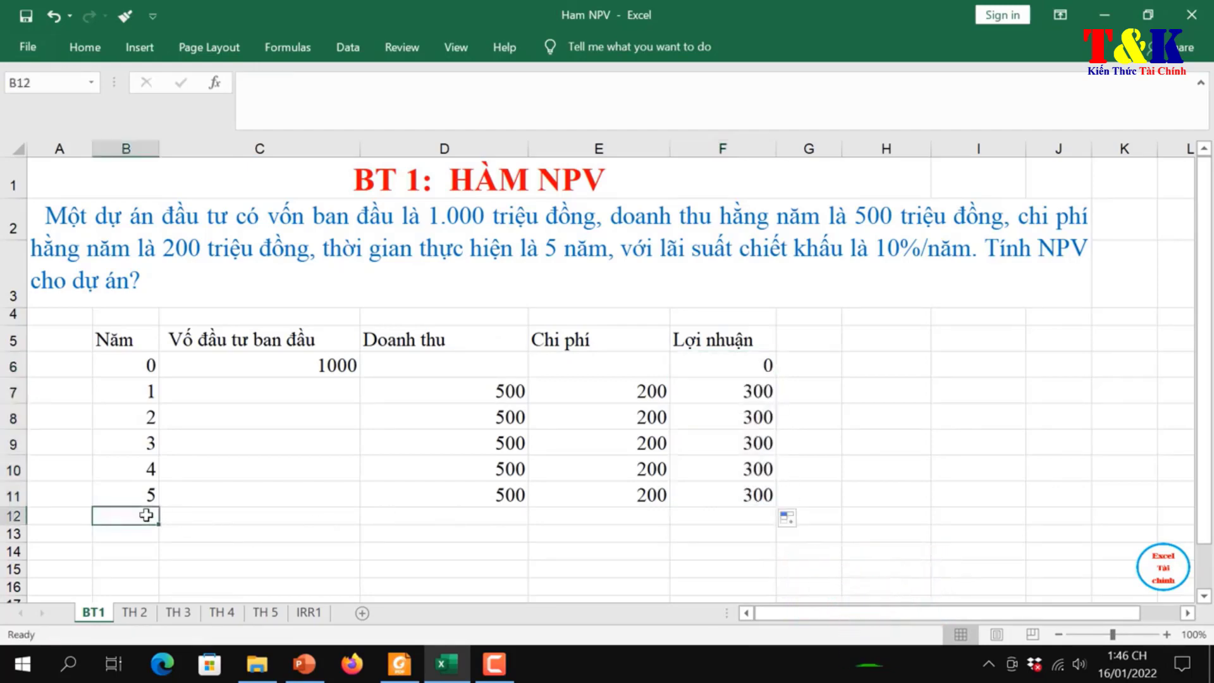
{"action": "type", "text": "Cộng"}
{"action": "key", "text": "Tab"}
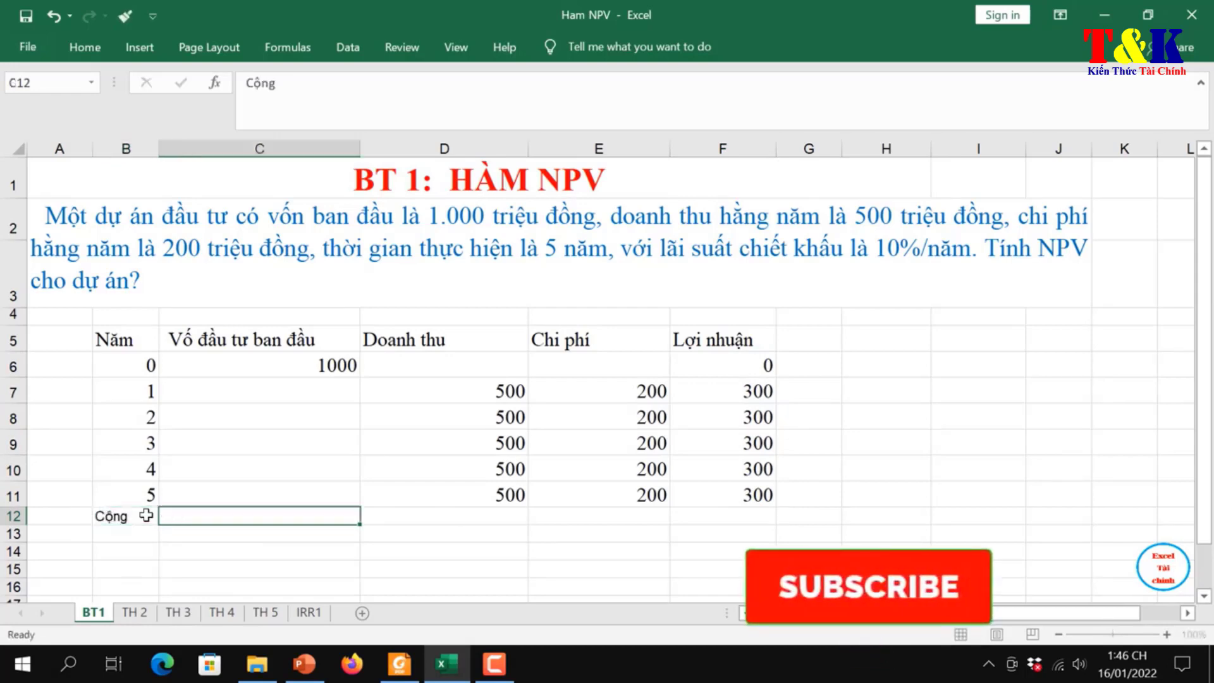
{"action": "type", "text": "=su"}
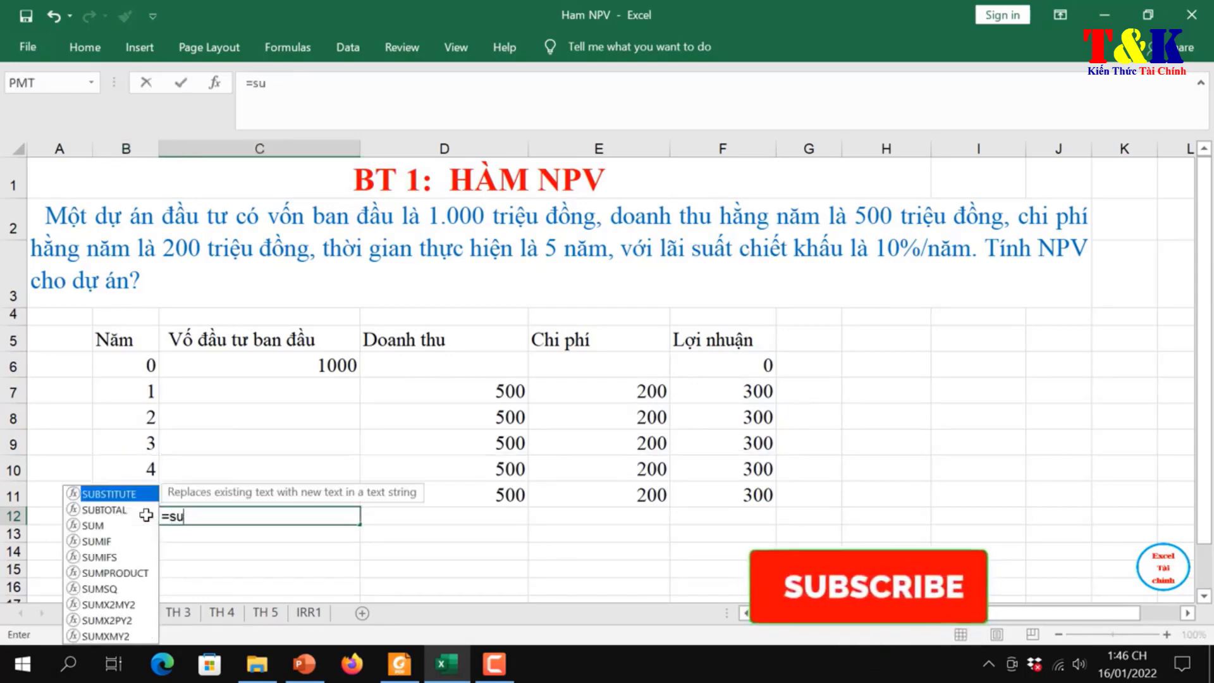
{"action": "type", "text": "m("}
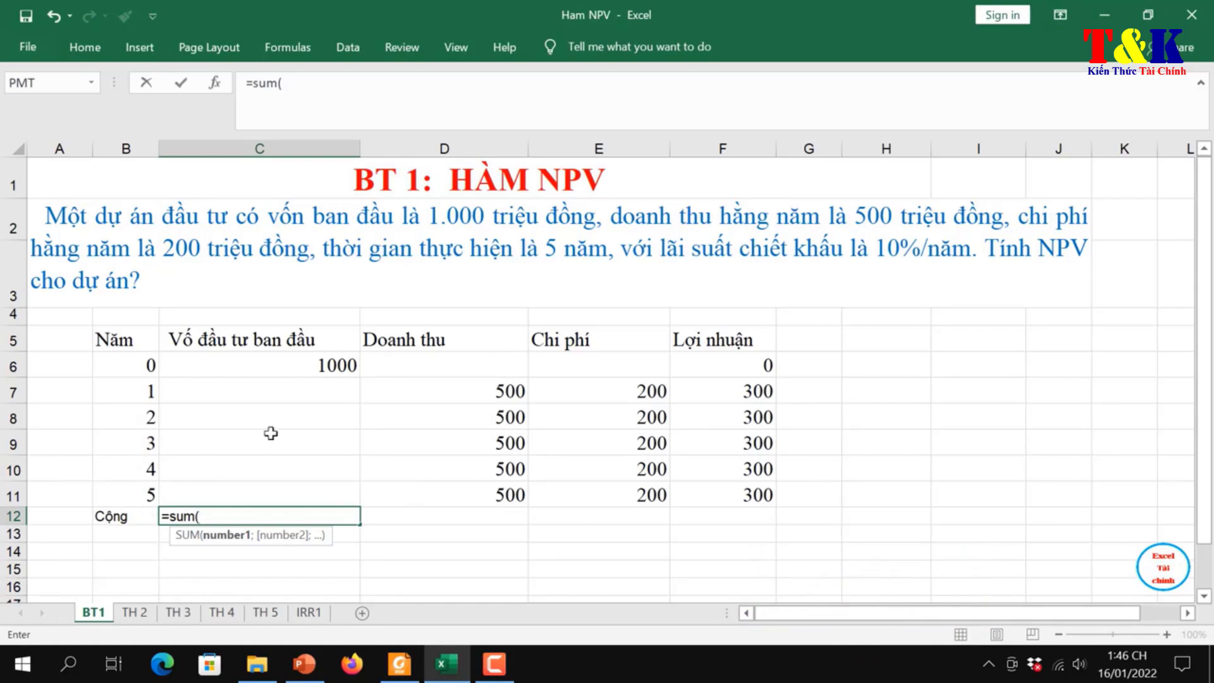
{"action": "left_click_drag", "start_coordinate": [327, 365], "coordinate": [331, 488]}
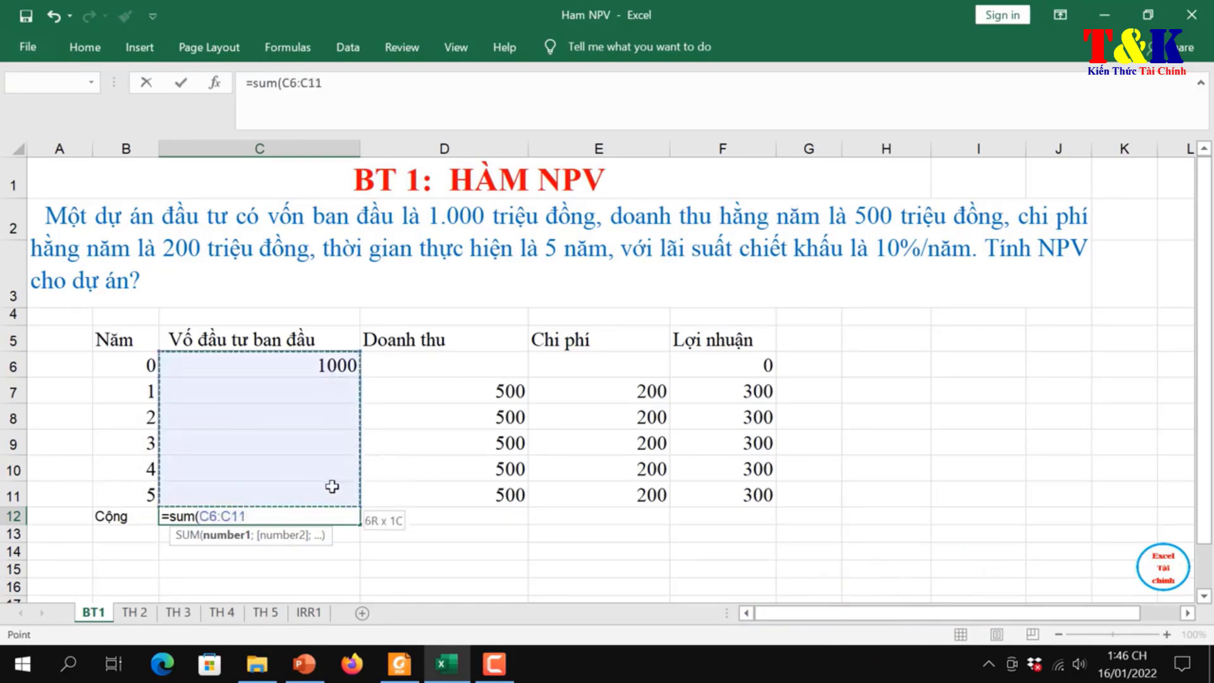
{"action": "type", "text": ")"}
{"action": "key", "text": "Return"}
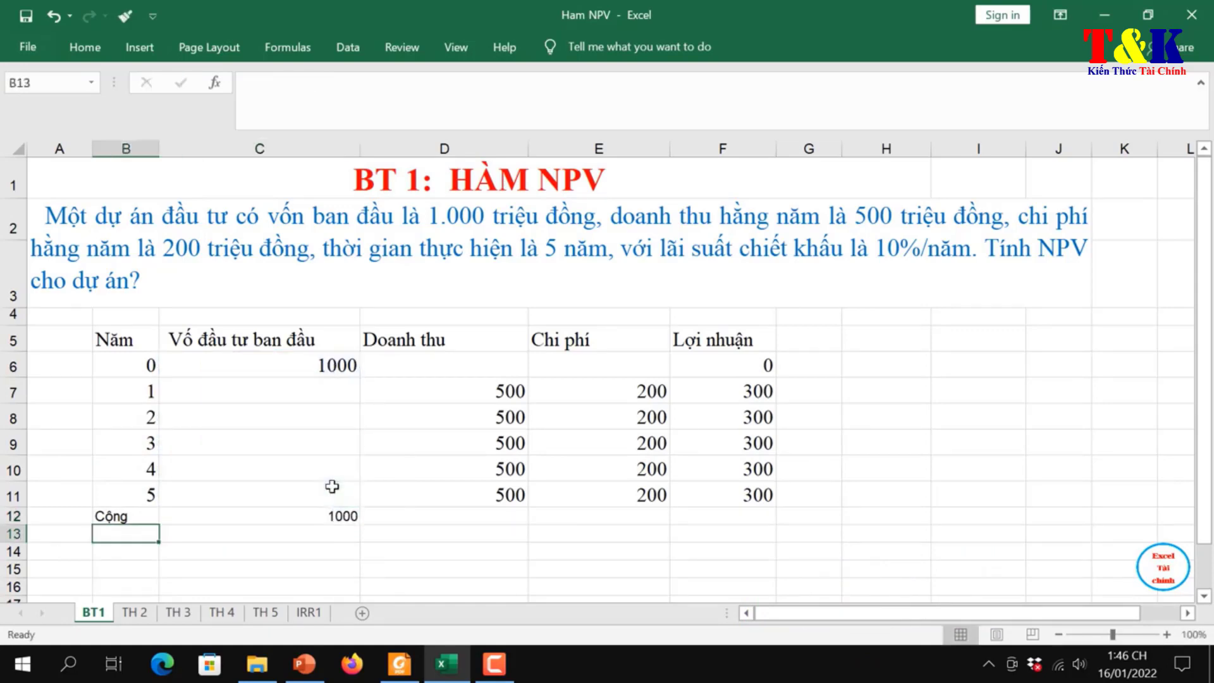
Step: Fill the total formula from C12 across the revenue, cost and profit columns to F12
{"action": "left_click", "coordinate": [348, 514]}
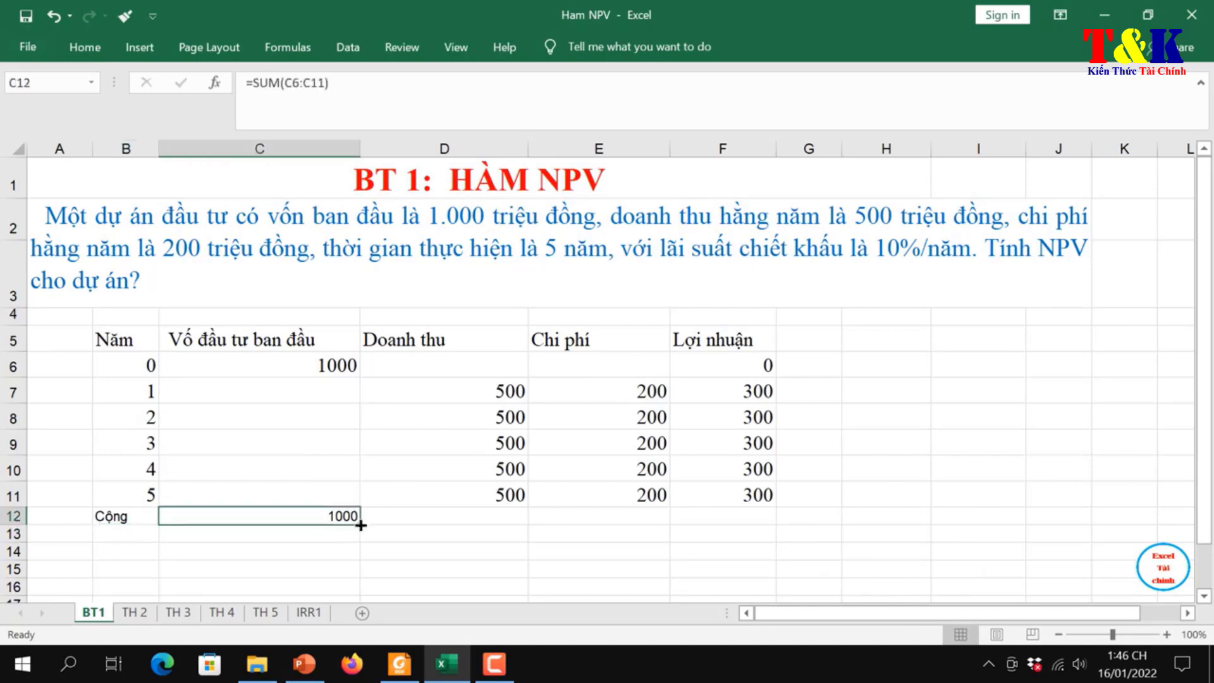
{"action": "left_click_drag", "start_coordinate": [360, 526], "coordinate": [737, 556]}
{"action": "left_click", "coordinate": [662, 550]}
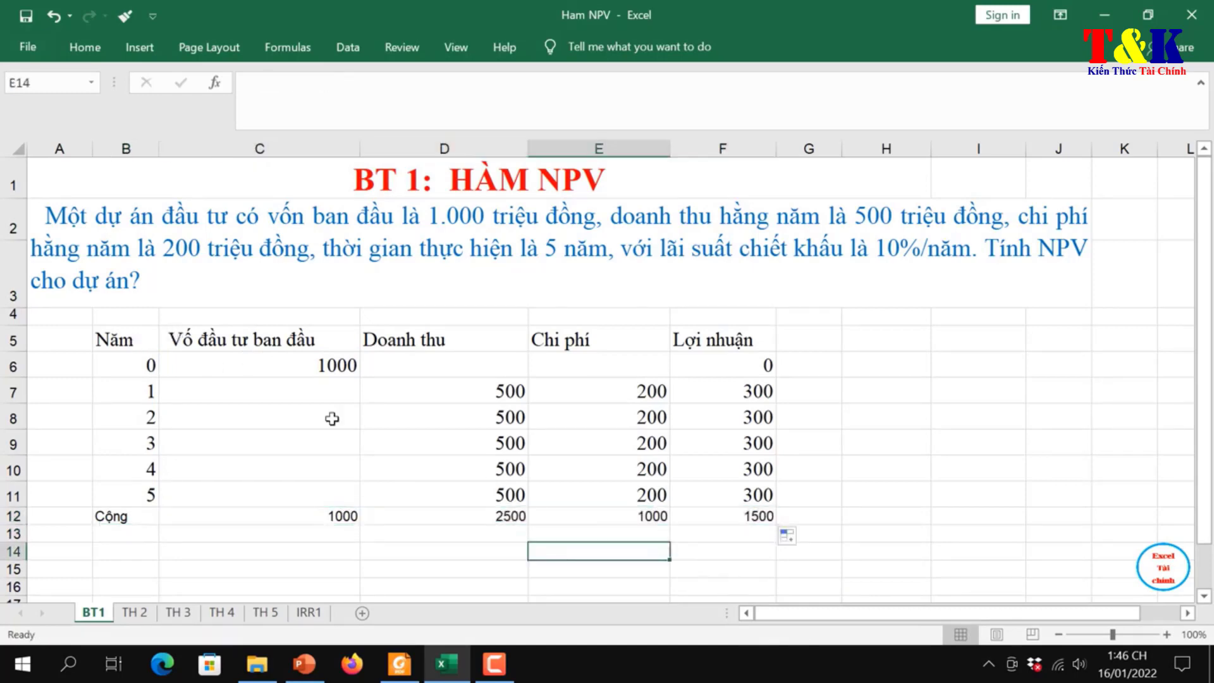
Step: Apply all borders to the cash flow table in B5:F12
{"action": "left_click_drag", "start_coordinate": [135, 343], "coordinate": [459, 465]}
{"action": "left_click_drag", "start_coordinate": [744, 531], "coordinate": [776, 527]}
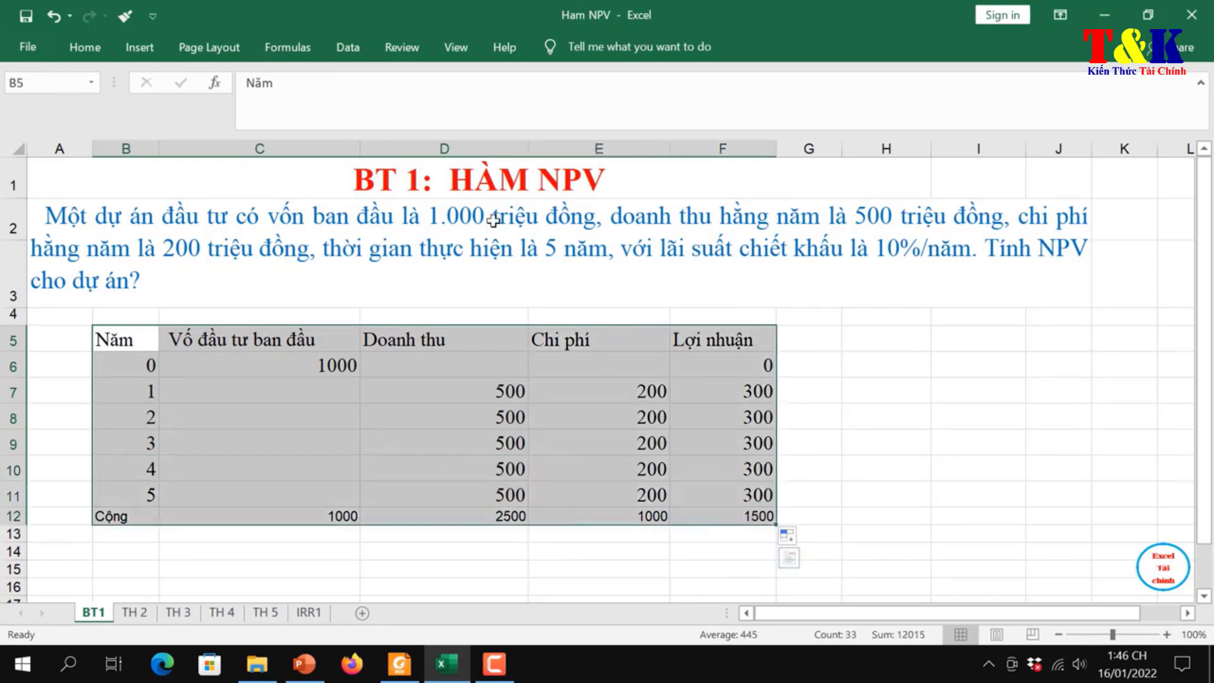
{"action": "left_click", "coordinate": [85, 48]}
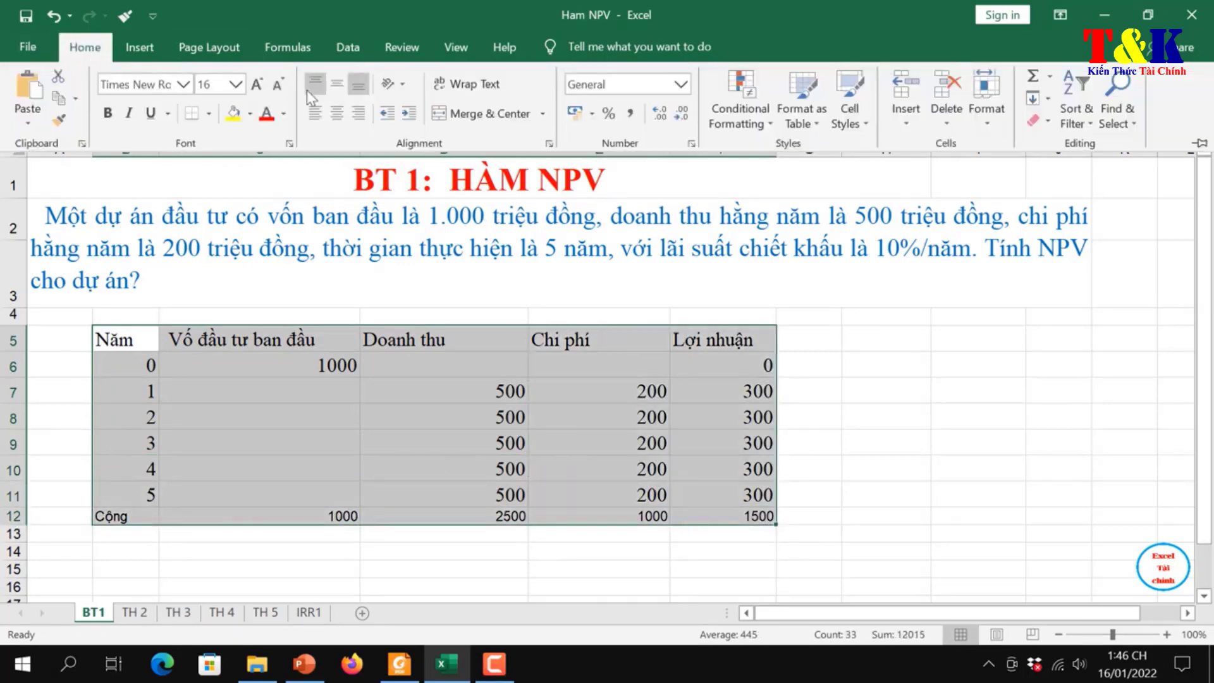
{"action": "left_click", "coordinate": [209, 118]}
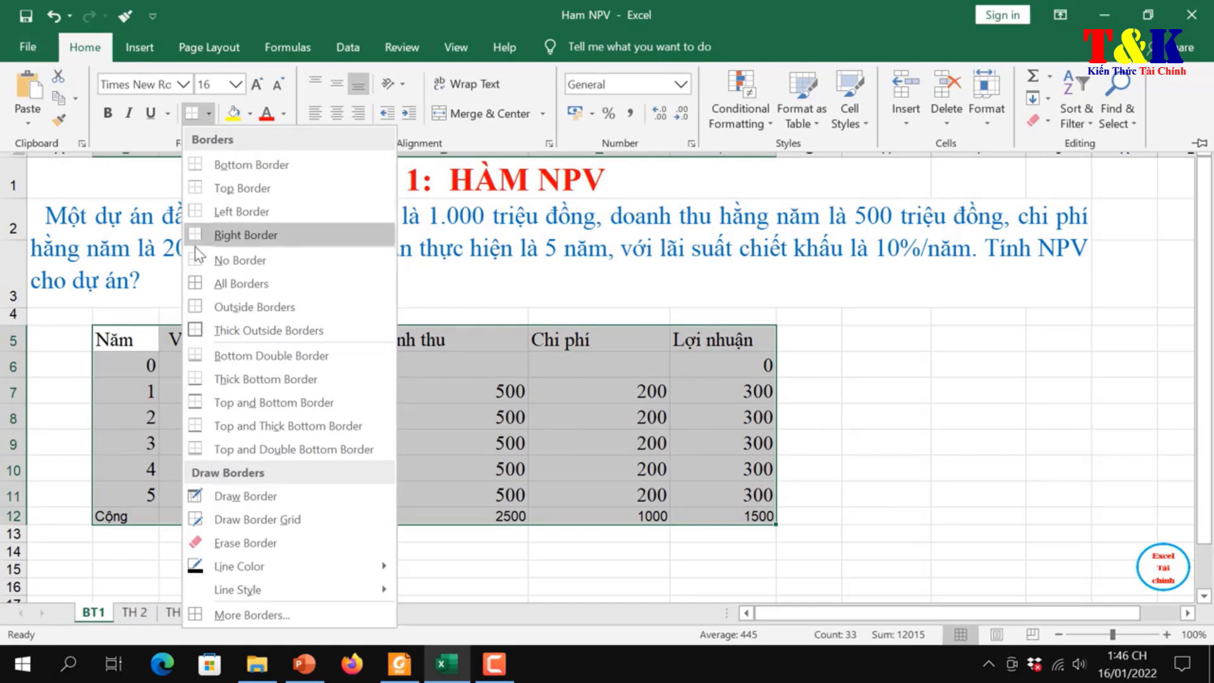
{"action": "left_click", "coordinate": [198, 282]}
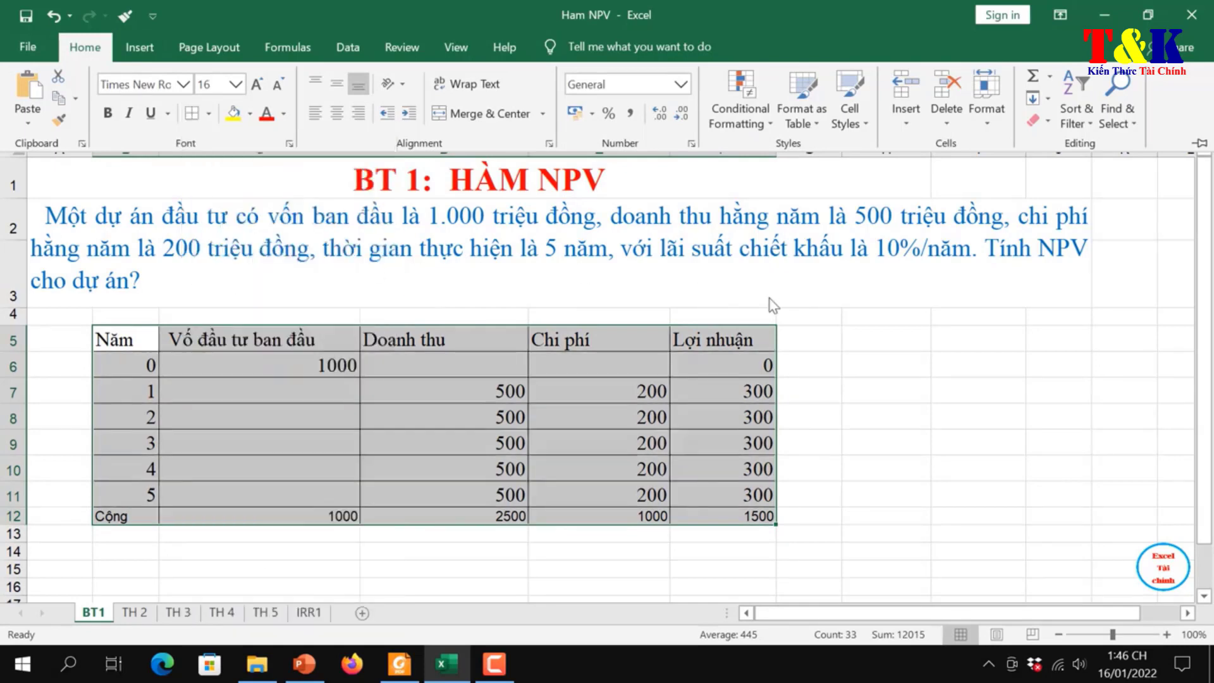
{"action": "key", "text": "ctrl+F1"}
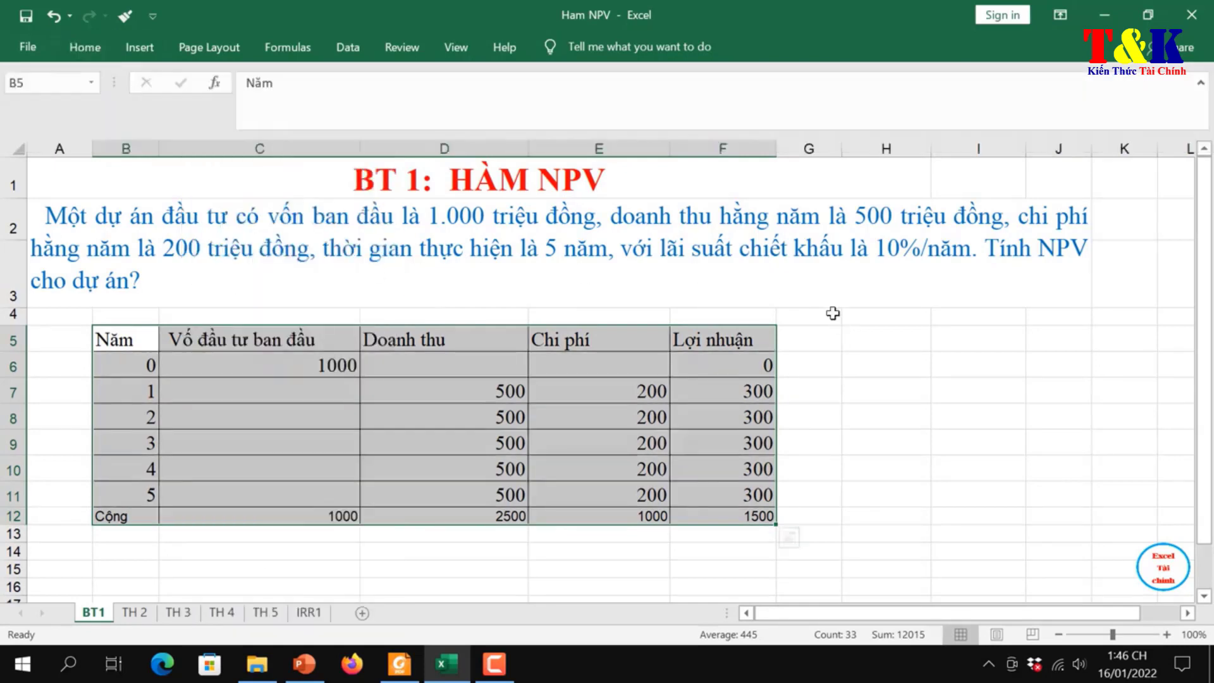
{"action": "left_click", "coordinate": [833, 314]}
{"action": "left_click", "coordinate": [835, 333]}
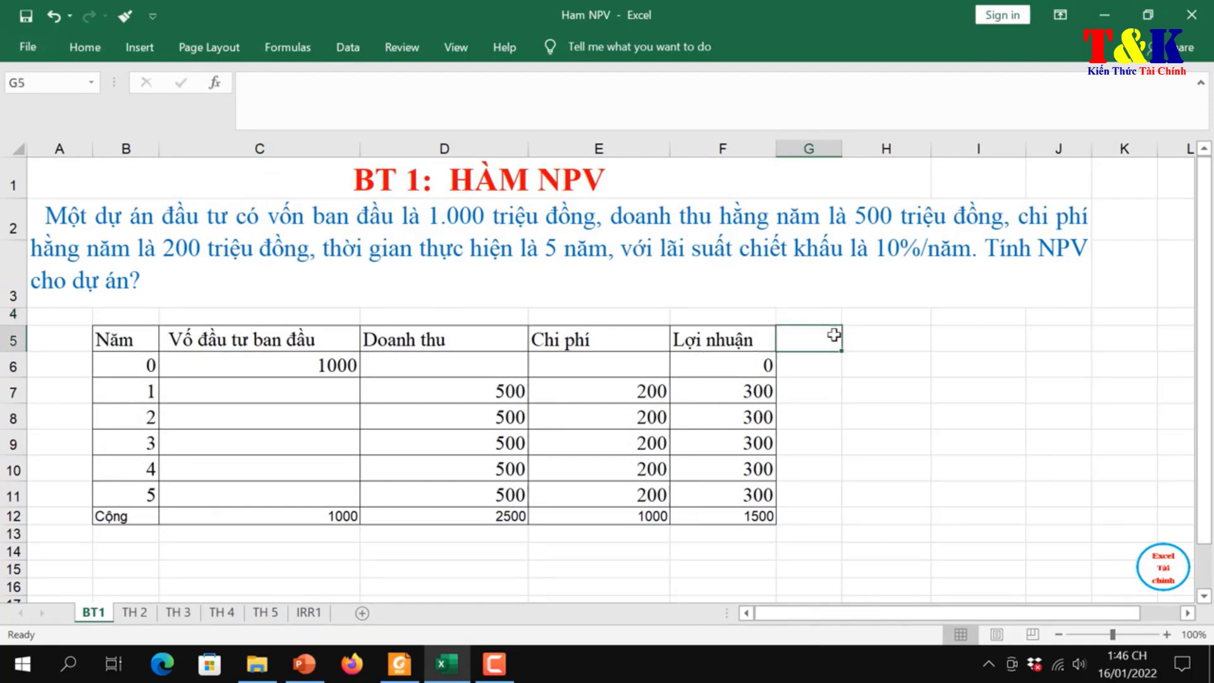
Step: Enter the label "Lãi suất CK" in H5 and a discount rate of 10% in J5
{"action": "left_click", "coordinate": [871, 334]}
{"action": "type", "text": "La"}
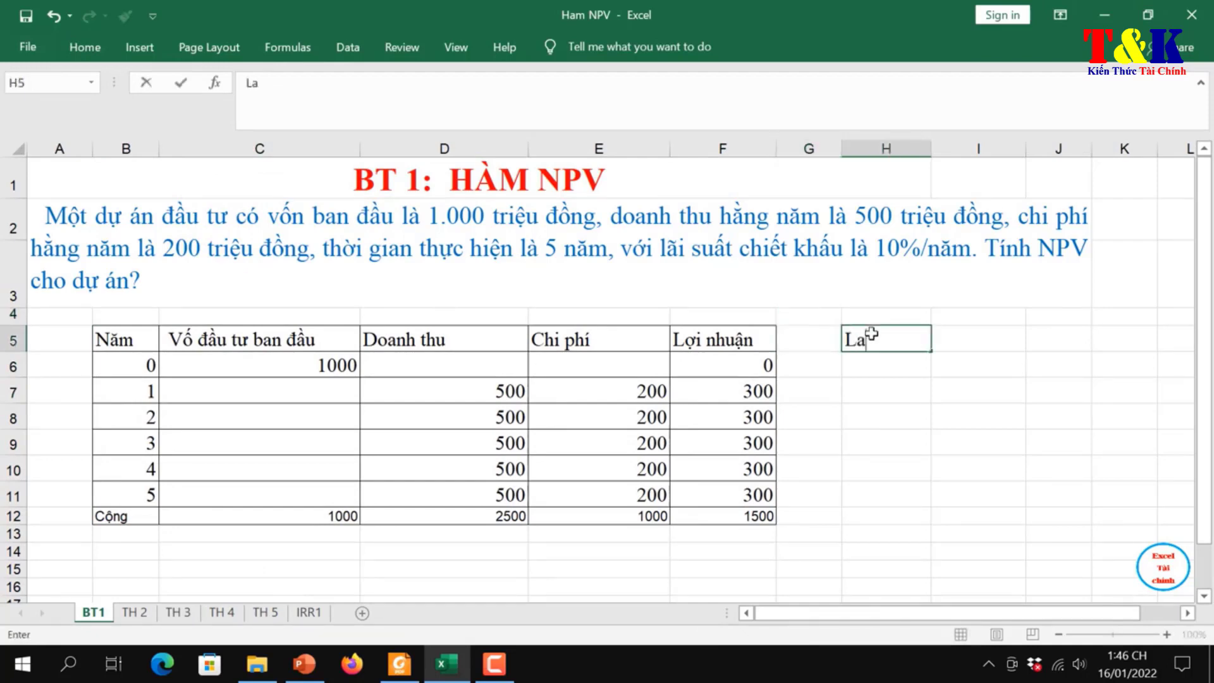
{"action": "type", "text": "i suyaa"}
{"action": "key", "text": "BackSpace"}
{"action": "key", "text": "BackSpace"}
{"action": "key", "text": "BackSpace"}
{"action": "type", "text": "ất CK"}
{"action": "key", "text": "Tab"}
{"action": "key", "text": "Tab"}
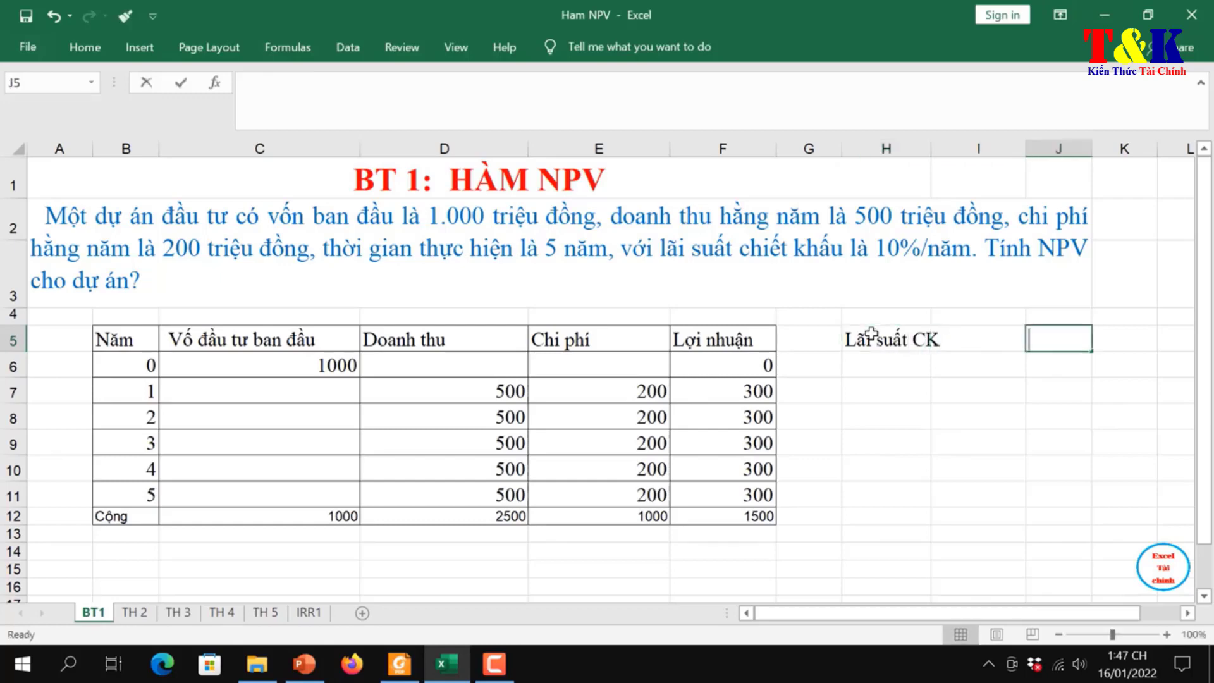
{"action": "type", "text": "10"}
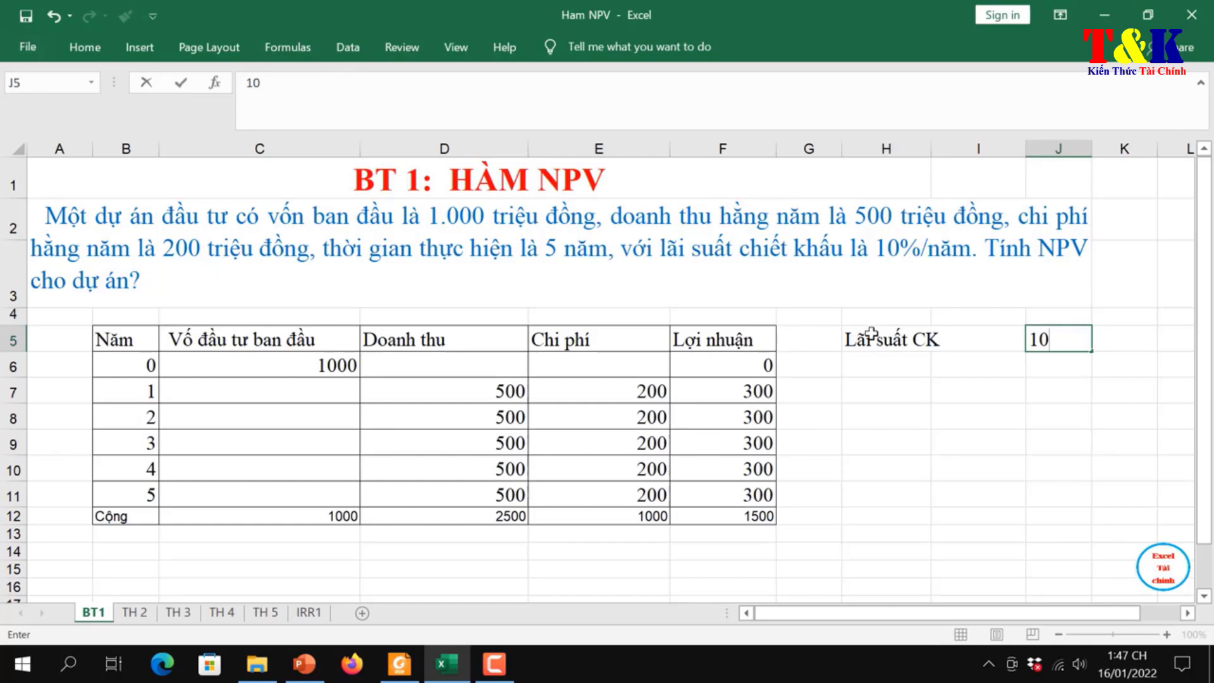
{"action": "type", "text": "%"}
{"action": "key", "text": "Return"}
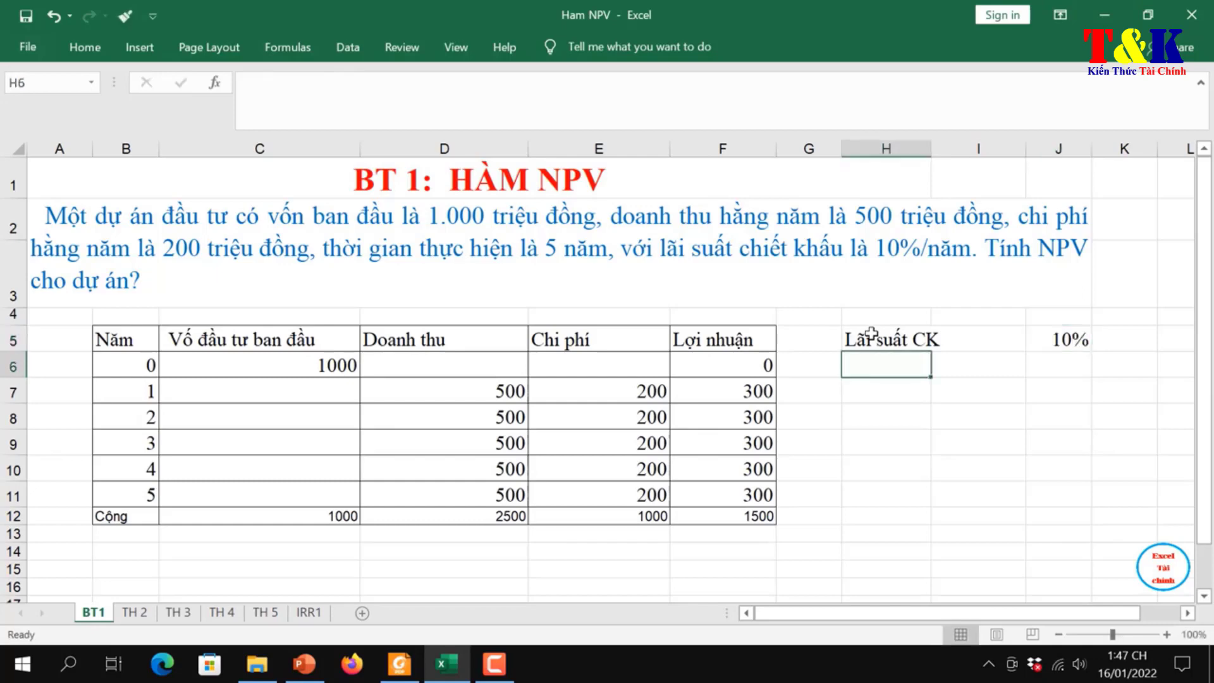
Step: Enter the question "Tính NPV của dự án?" in H6
{"action": "type", "text": "Tinhs NPV"}
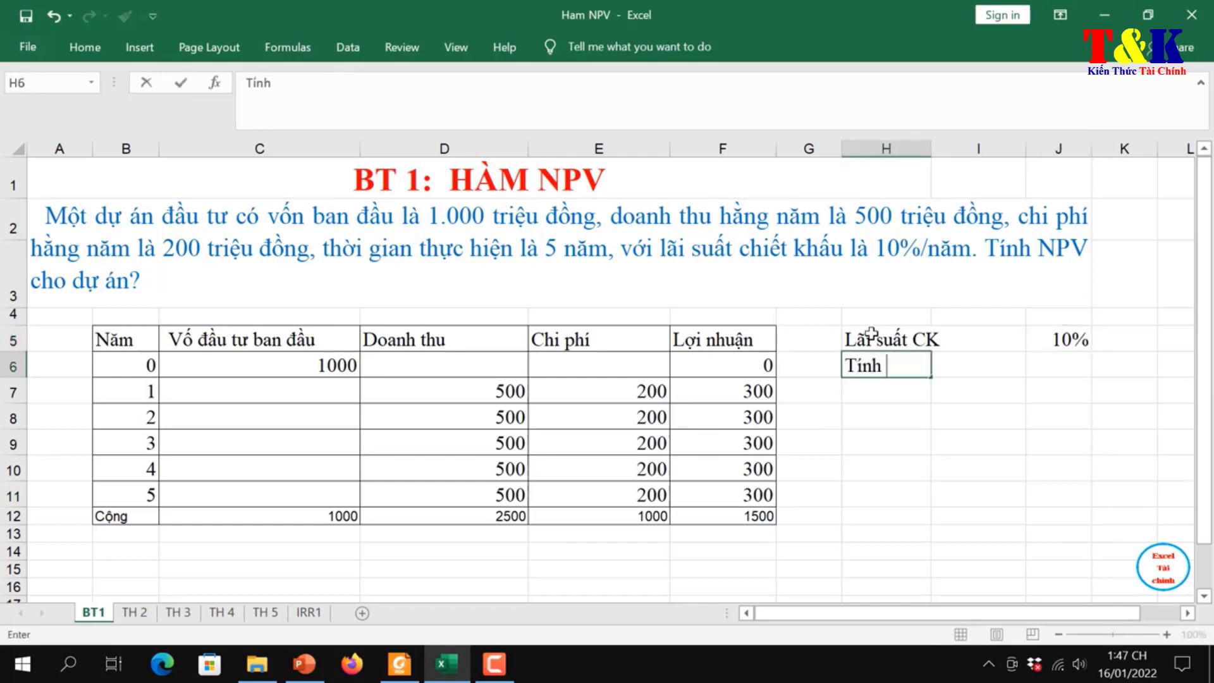
{"action": "type", "text": " dự"}
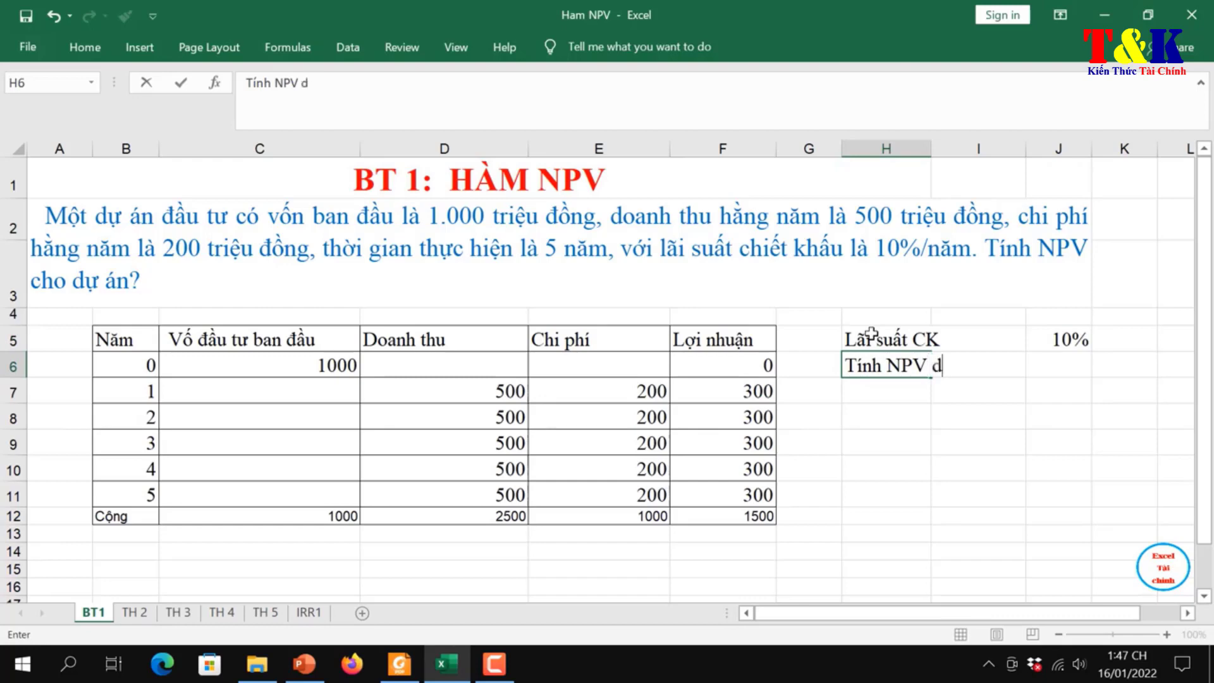
{"action": "key", "text": "BackSpace"}
{"action": "key", "text": "BackSpace"}
{"action": "type", "text": "cuar du "}
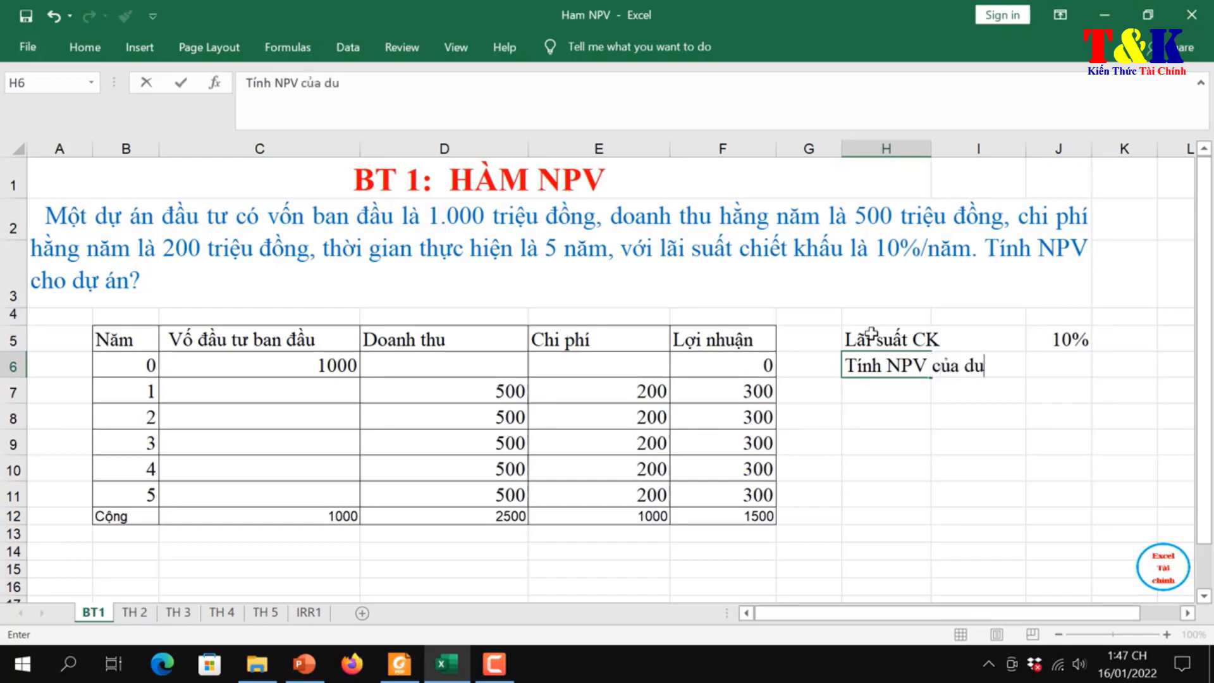
{"action": "type", "text": "ans?"}
{"action": "key", "text": "Return"}
{"action": "left_click", "coordinate": [604, 278]}
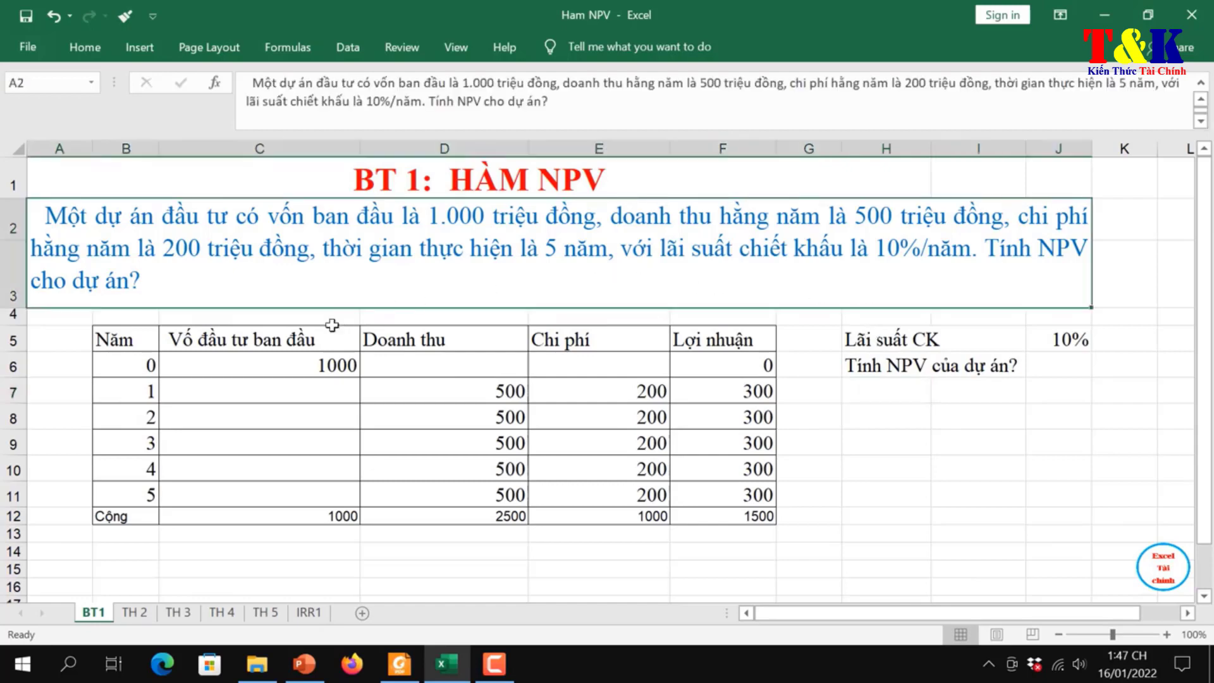
Step: Make the table's header row B5:F5 bold
{"action": "left_click_drag", "start_coordinate": [111, 338], "coordinate": [694, 340]}
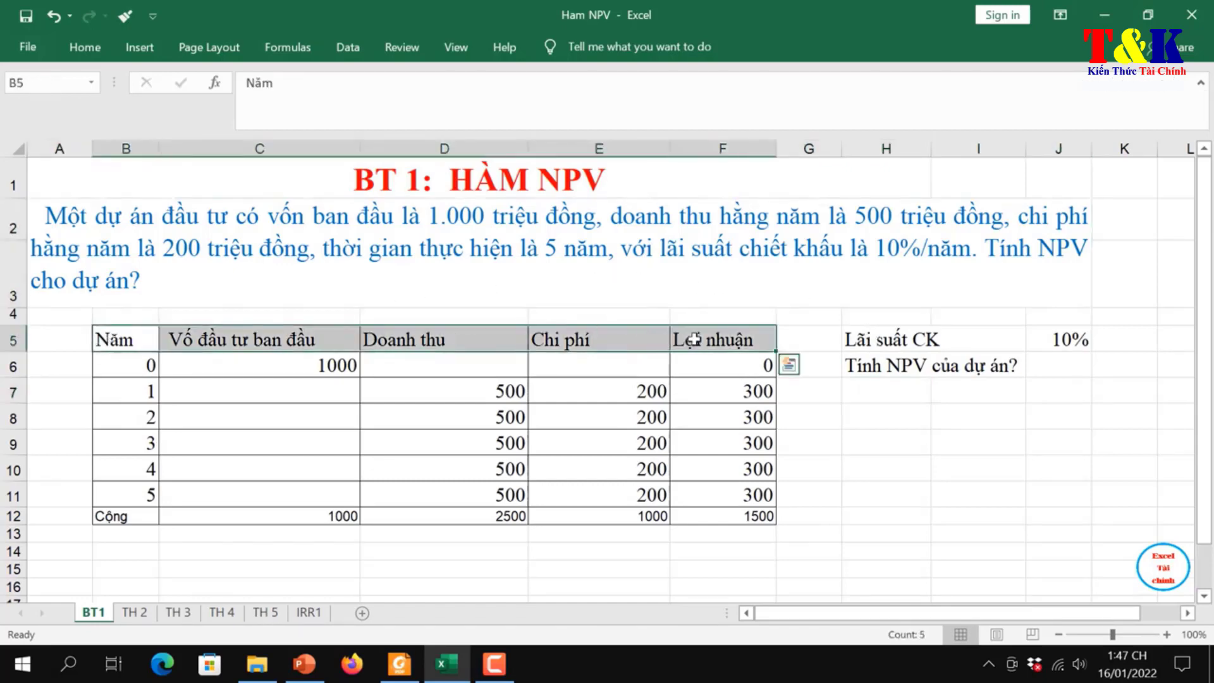
{"action": "left_click", "coordinate": [95, 46]}
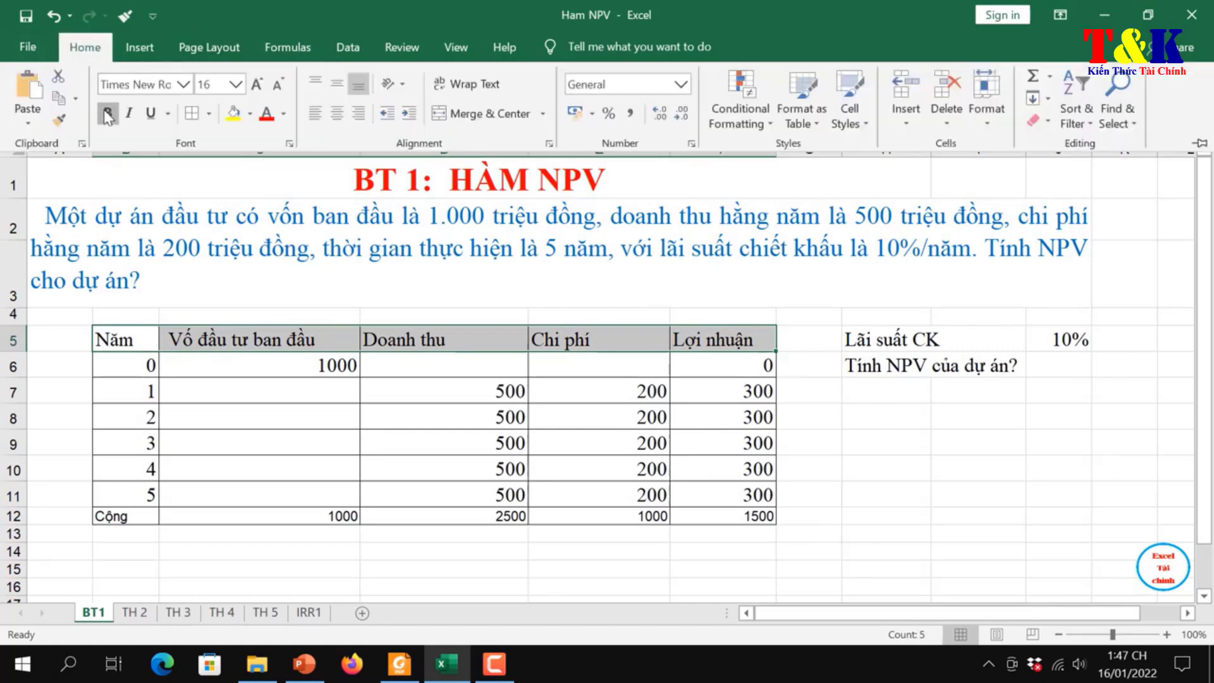
{"action": "left_click", "coordinate": [107, 116]}
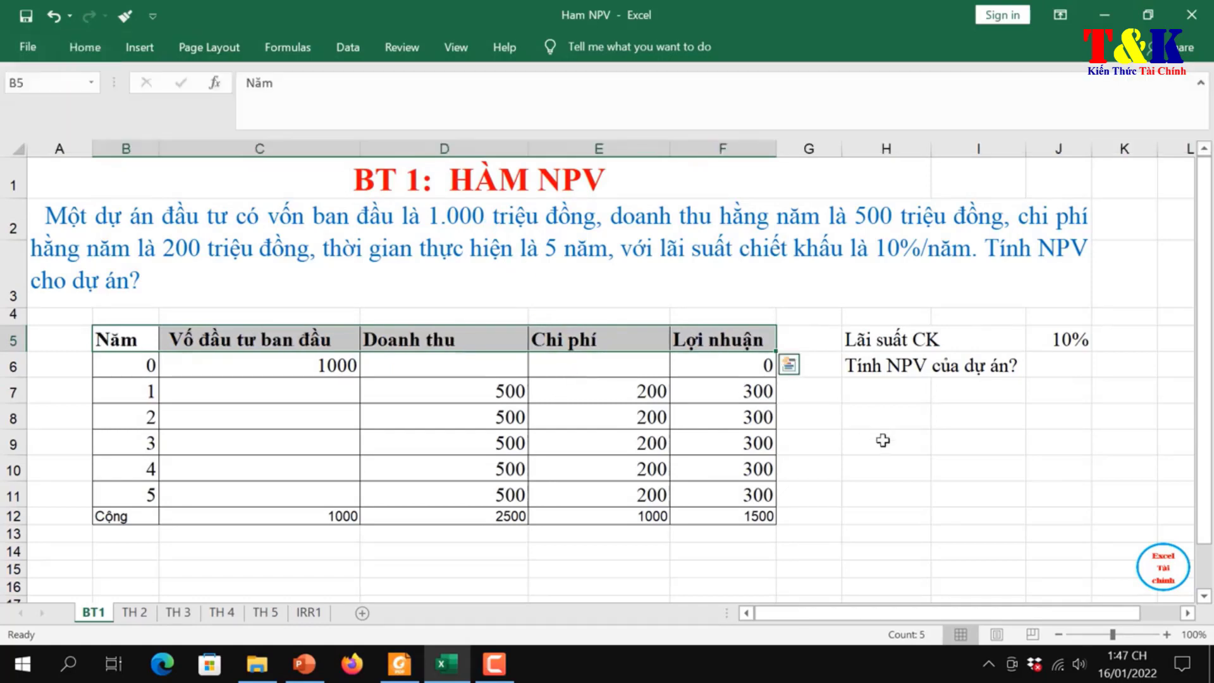
{"action": "left_click", "coordinate": [883, 440]}
Step: Start the NPV definition in H7 with the text "NPV(da)=Tổng hiện tại thuần"
{"action": "left_click", "coordinate": [880, 366]}
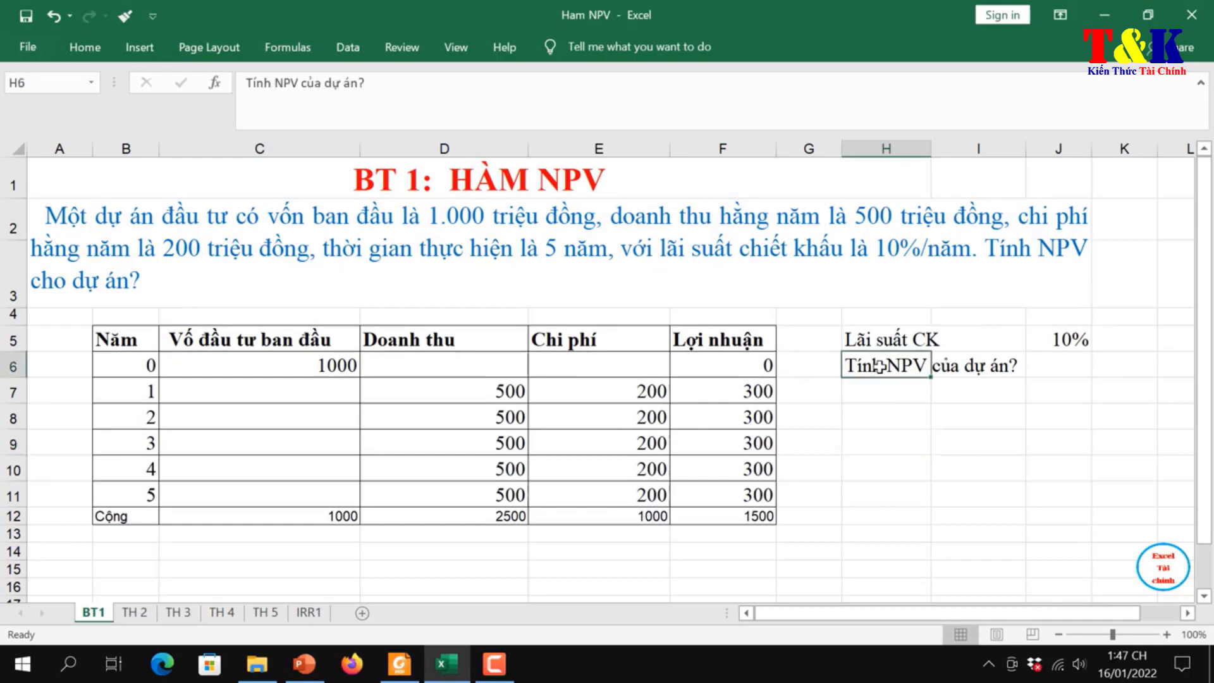
{"action": "left_click", "coordinate": [885, 389]}
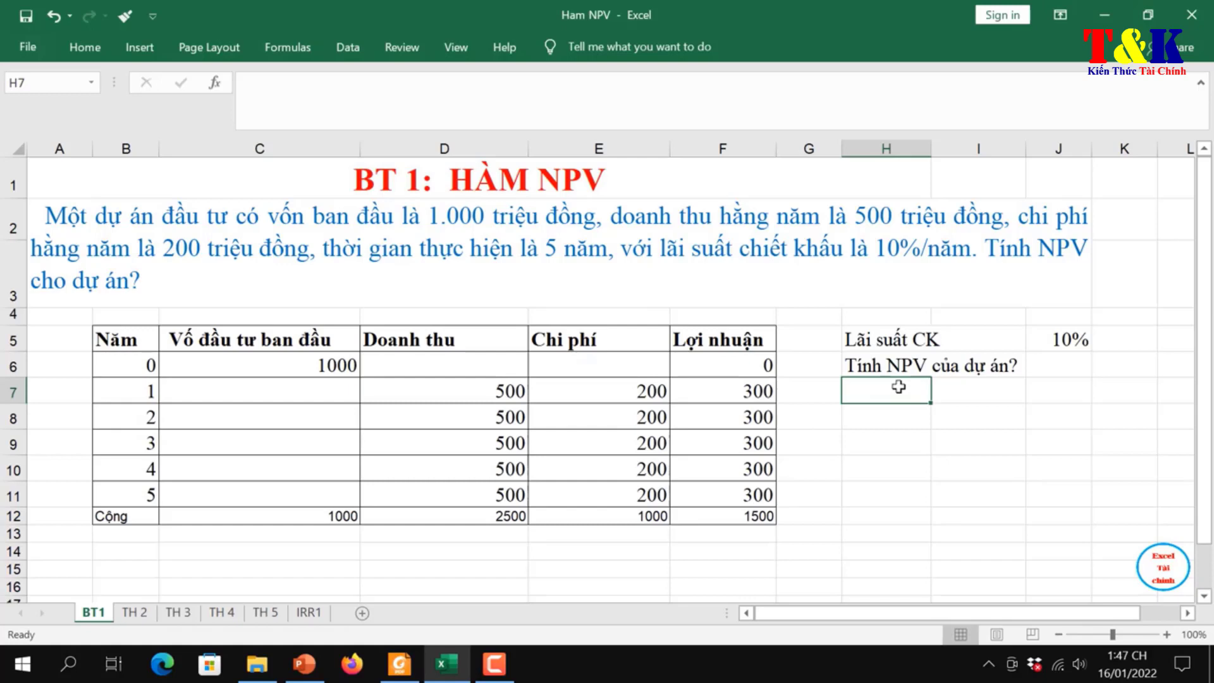
{"action": "type", "text": "NPV"}
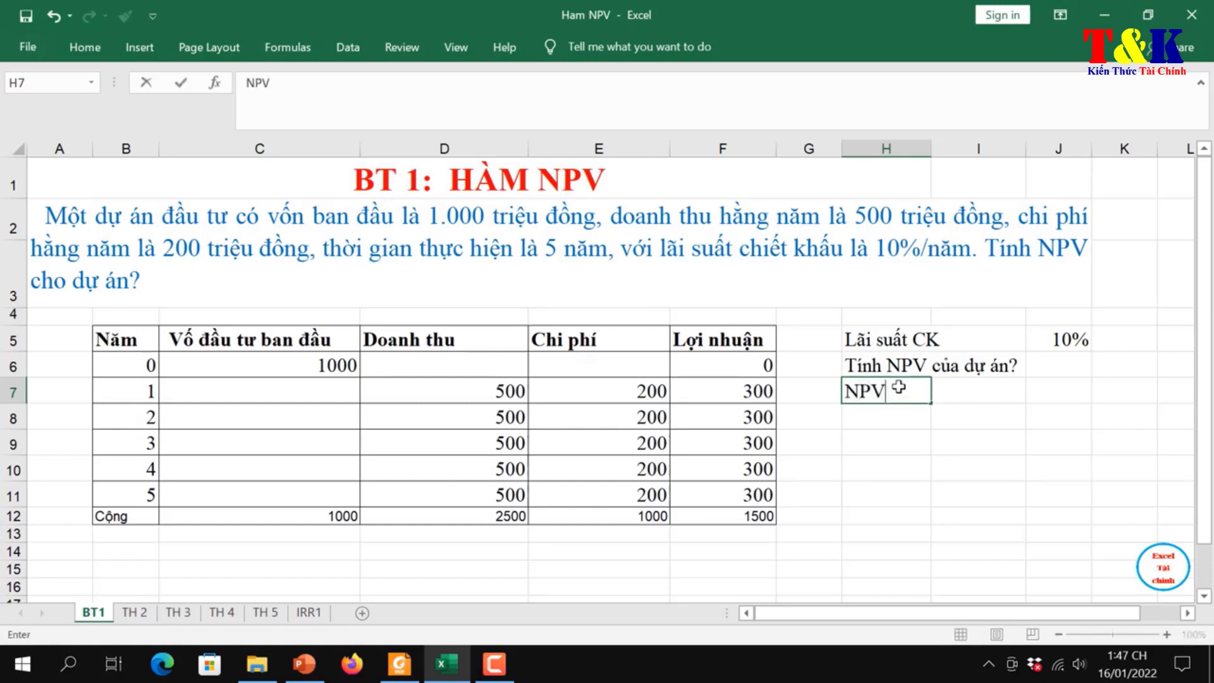
{"action": "type", "text": "(da)=Tổng số"}
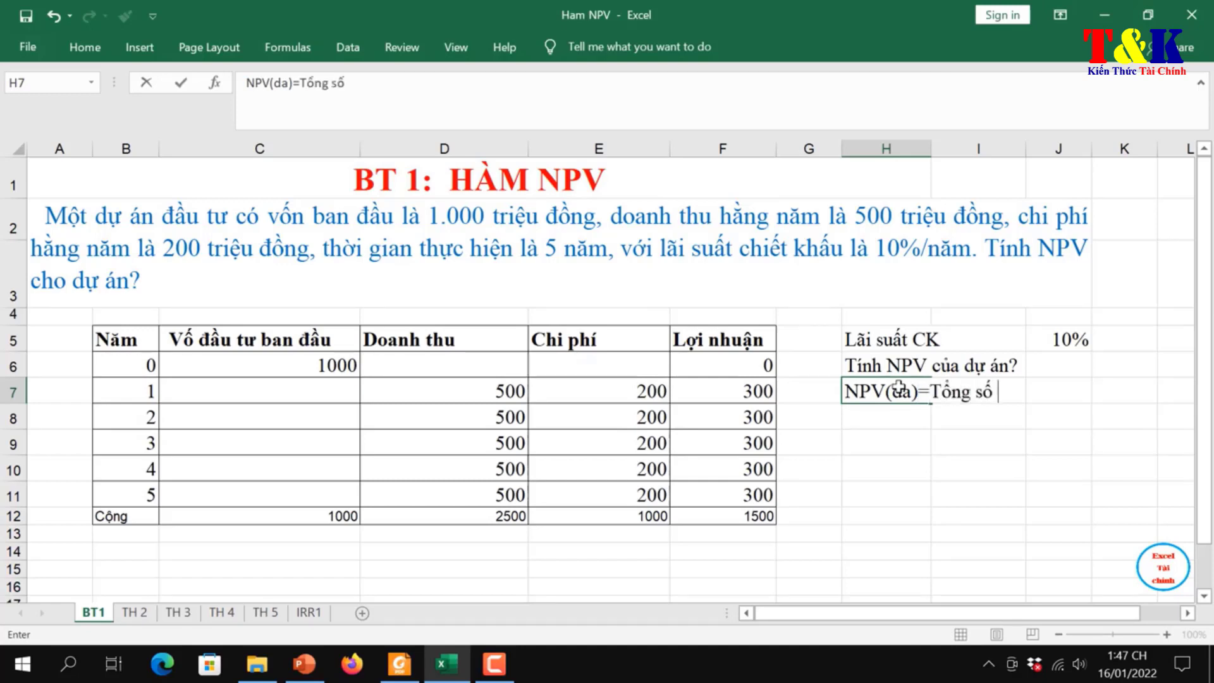
{"action": "key", "text": "BackSpace"}
{"action": "key", "text": "BackSpace"}
{"action": "type", "text": "hiện ta"}
{"action": "type", "text": "i thuần của"}
{"action": "key", "text": "BackSpace"}
{"action": "key", "text": "BackSpace"}
{"action": "key", "text": "BackSpace"}
{"action": "type", "text": "g9a"}
{"action": "key", "text": "BackSpace"}
{"action": "key", "text": "BackSpace"}
{"action": "key", "text": "BackSpace"}
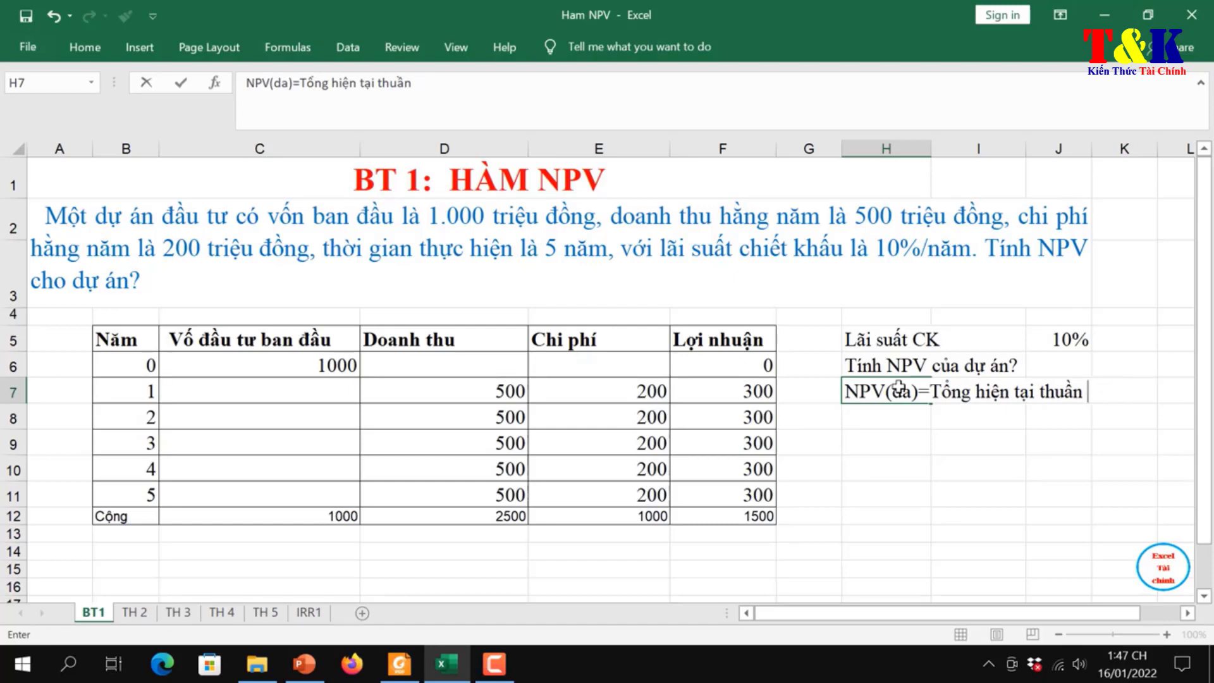
Step: Continue the NPV definition in H7 with "các khoản lợi nhuận"
{"action": "type", "text": "cia"}
{"action": "key", "text": "BackSpace"}
{"action": "key", "text": "BackSpace"}
{"action": "type", "text": "a"}
{"action": "type", "text": "c khoản"}
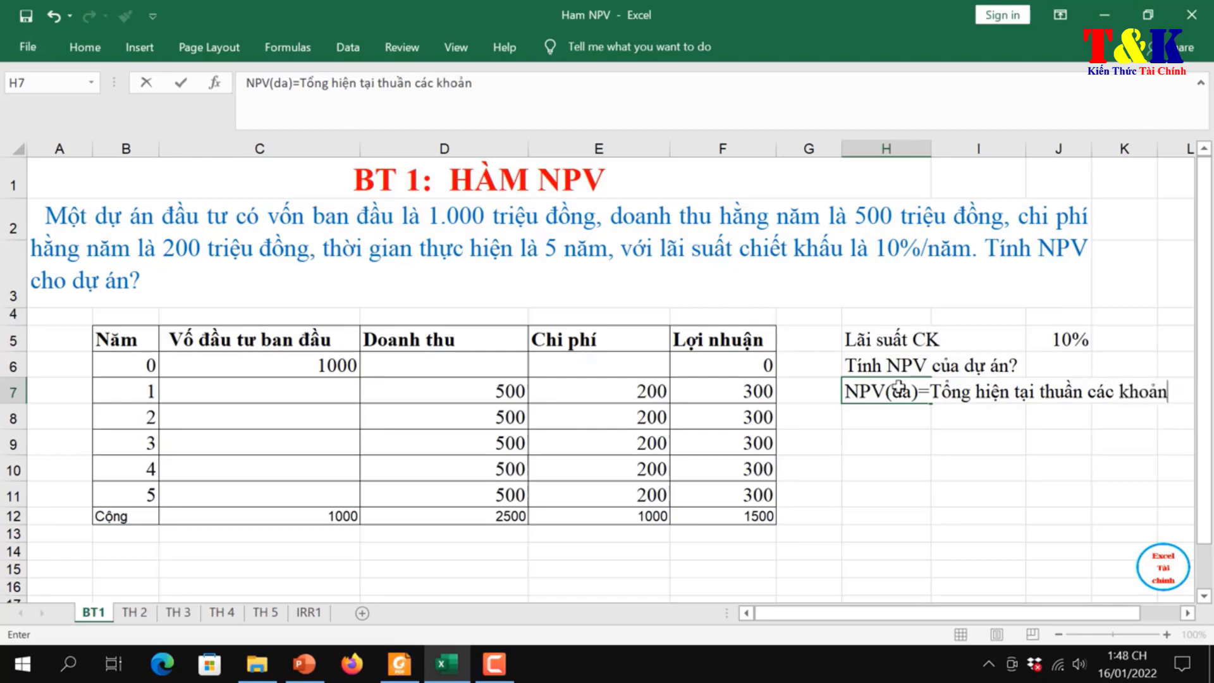
{"action": "type", "text": "nha"}
{"action": "key", "text": "BackSpace"}
{"action": "type", "text": "uân"}
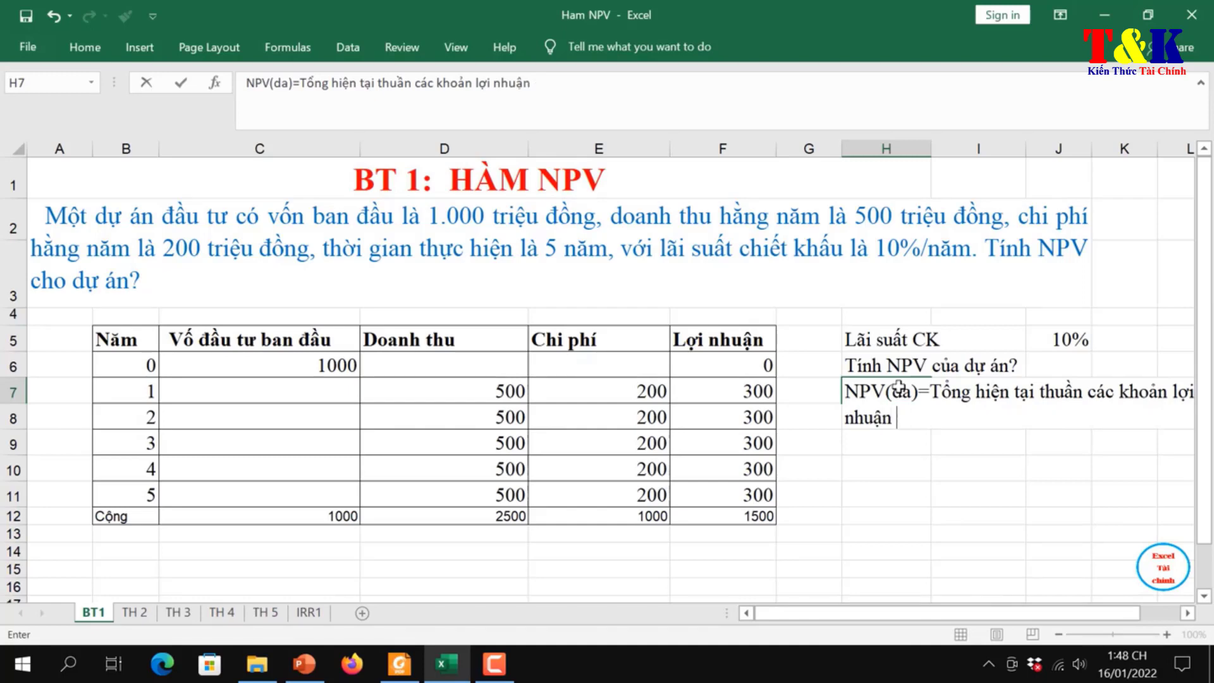
Step: Complete the NPV definition in H7 with "- Tổng hiện tại các khoản đầu tư"
{"action": "type", "text": " - Tông"}
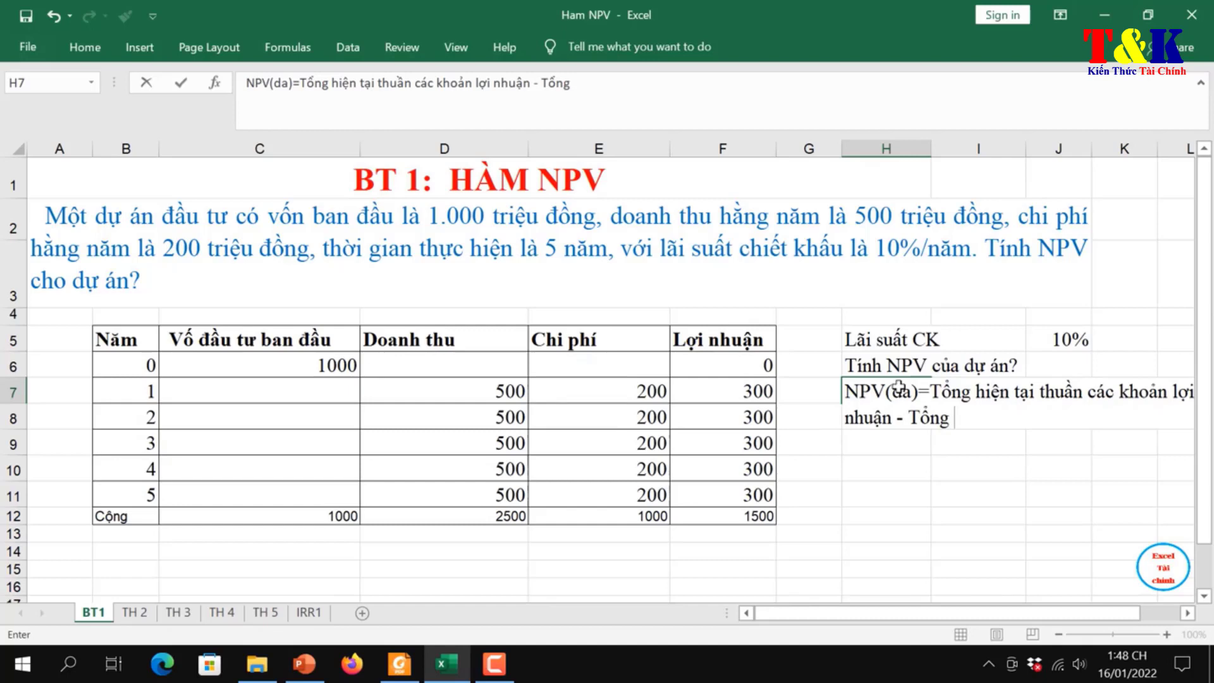
{"action": "type", "text": " hiện ta"}
{"action": "type", "text": "i các "}
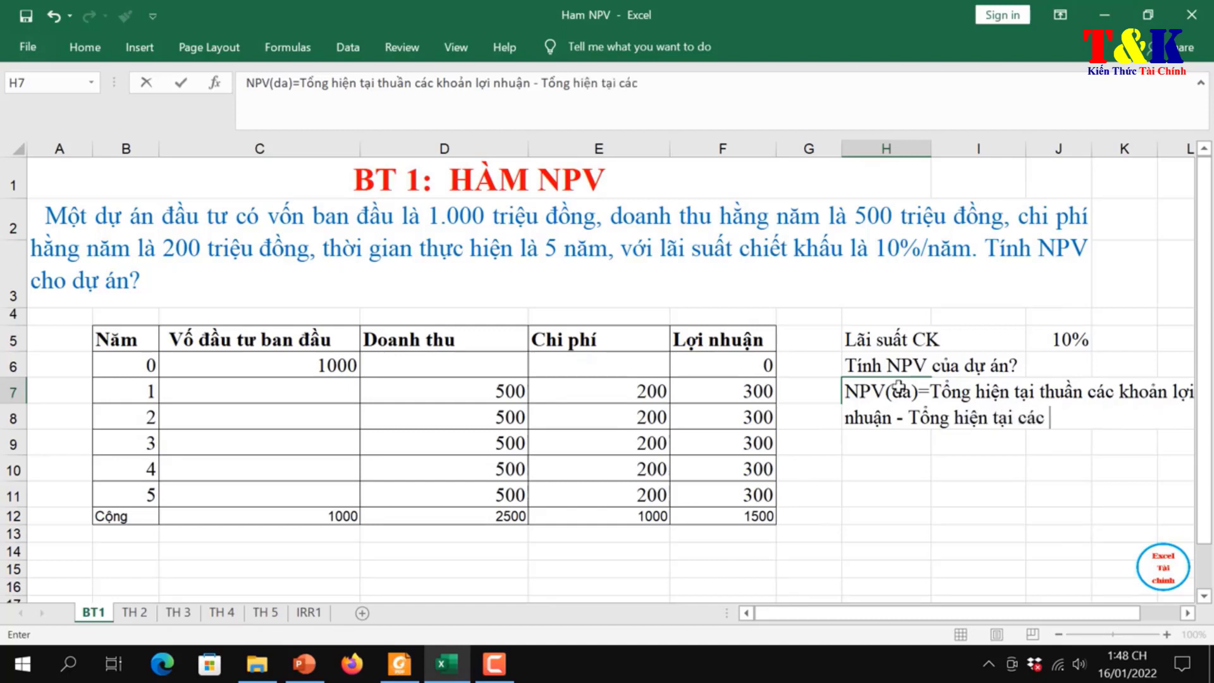
{"action": "type", "text": "khoản dđâu tu"}
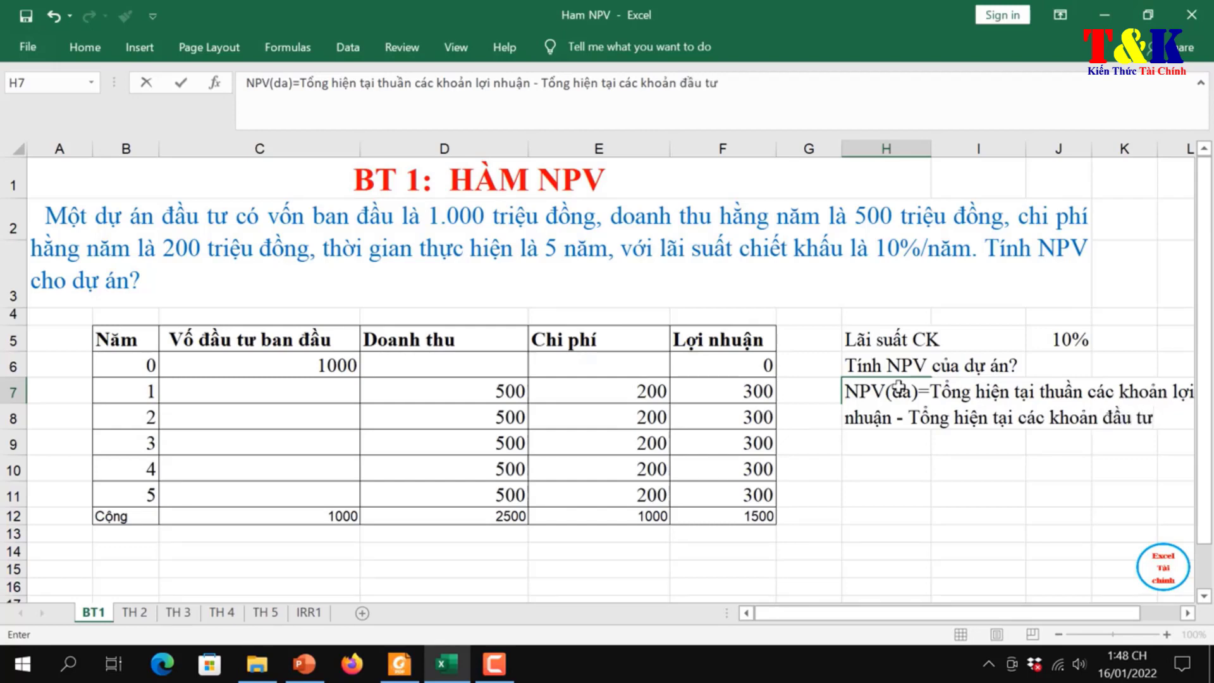
{"action": "left_click", "coordinate": [978, 485]}
Step: Merge and center the NPV definition across the range H7:K8
{"action": "left_click_drag", "start_coordinate": [900, 388], "coordinate": [1118, 412]}
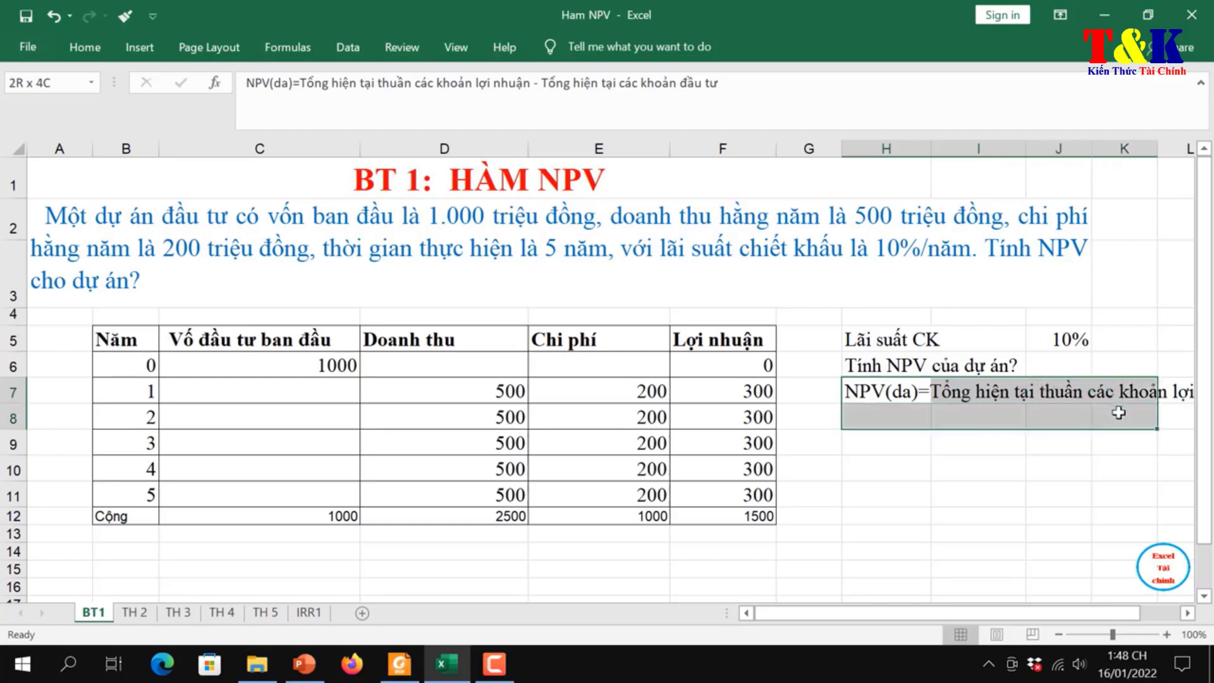
{"action": "left_click", "coordinate": [92, 38]}
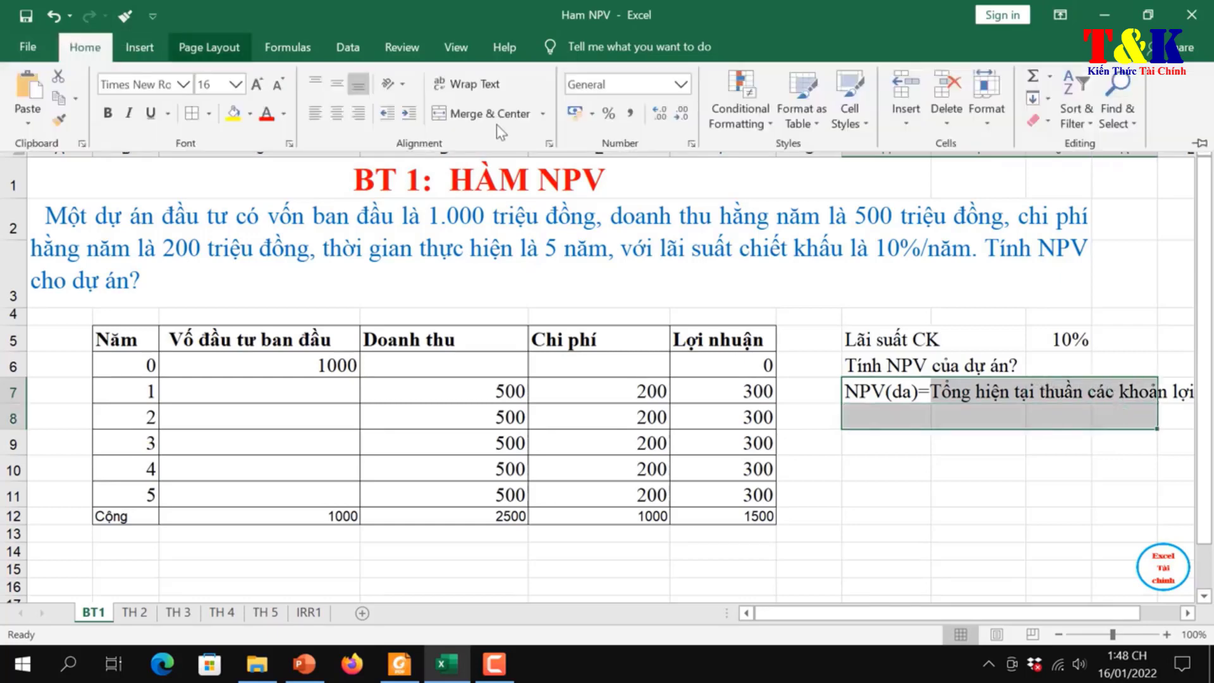
{"action": "left_click", "coordinate": [481, 115]}
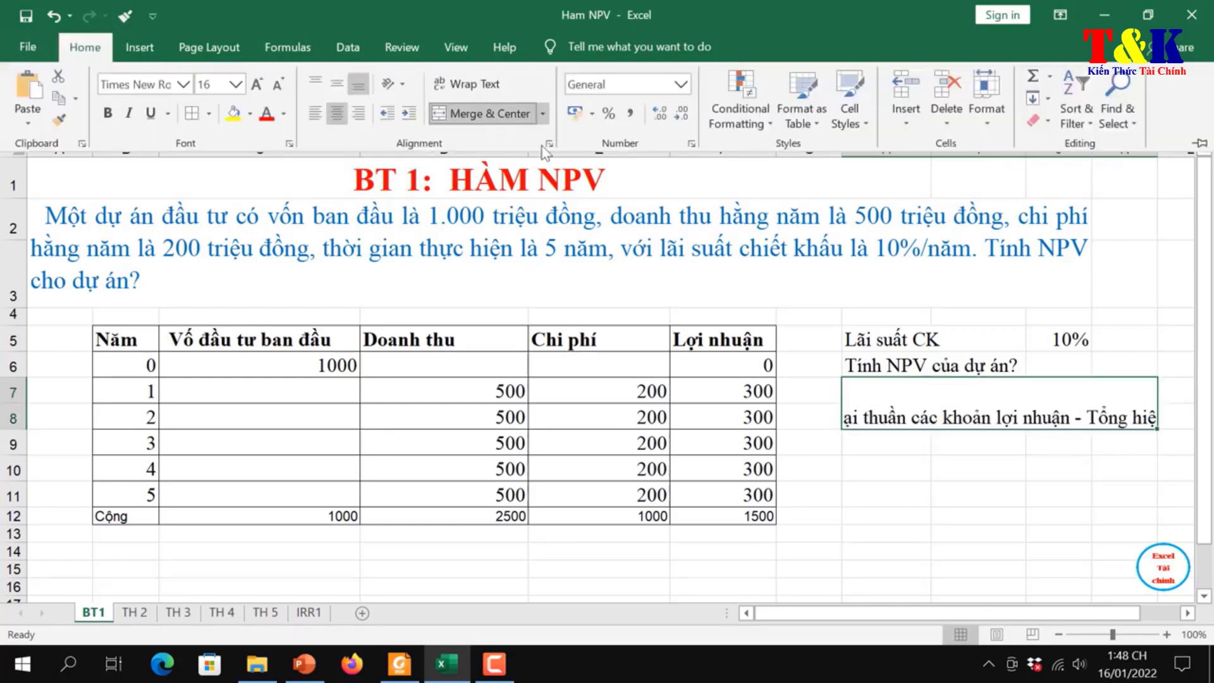
Step: Turn on text wrapping for the merged NPV definition cell H7:K8
{"action": "right_click", "coordinate": [922, 390]}
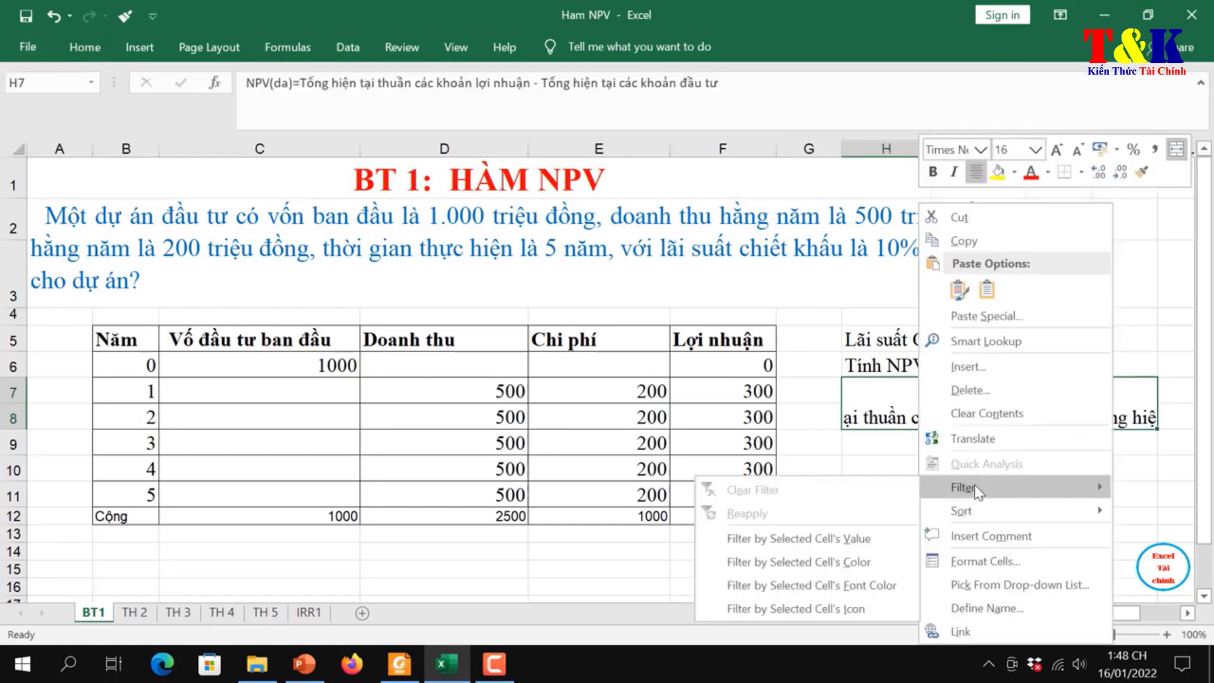
{"action": "left_click", "coordinate": [1011, 561]}
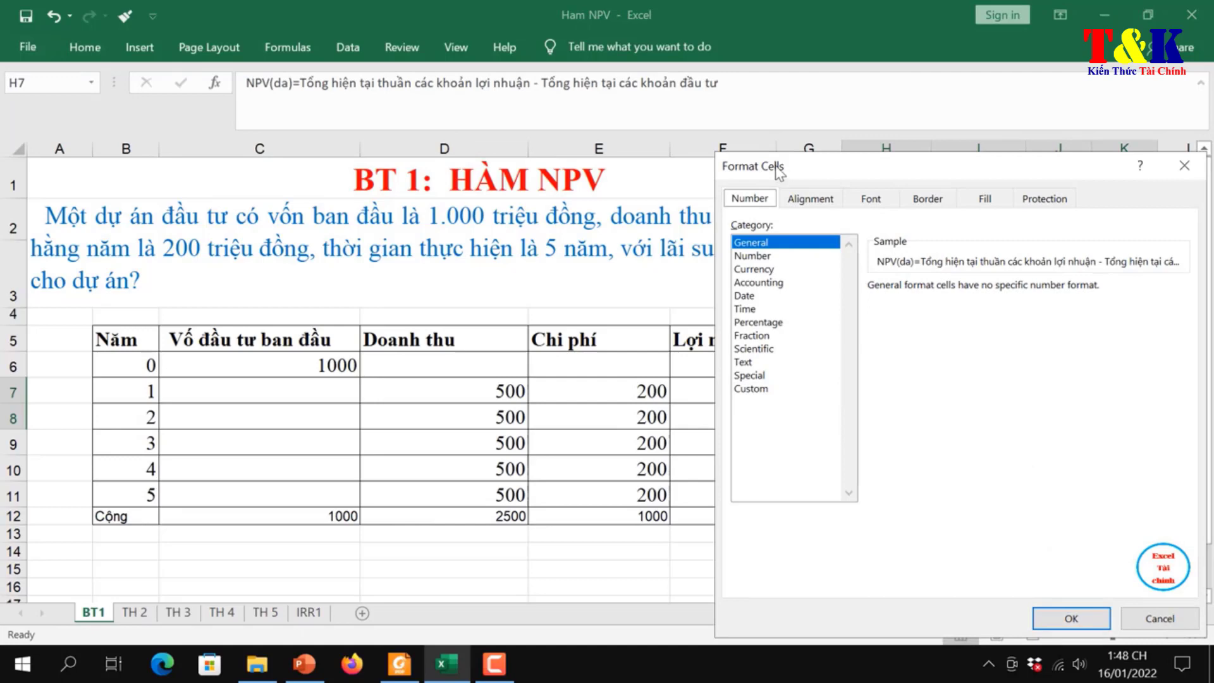
{"action": "left_click", "coordinate": [808, 200]}
{"action": "left_click", "coordinate": [777, 375]}
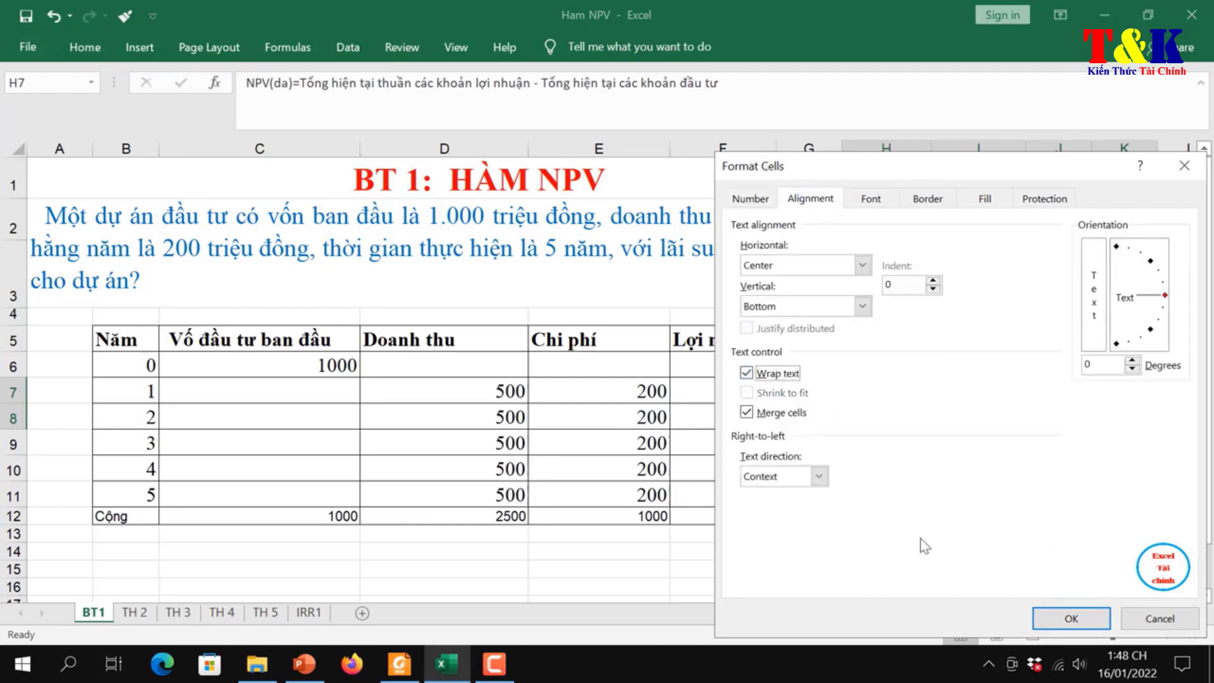
{"action": "left_click", "coordinate": [1065, 618]}
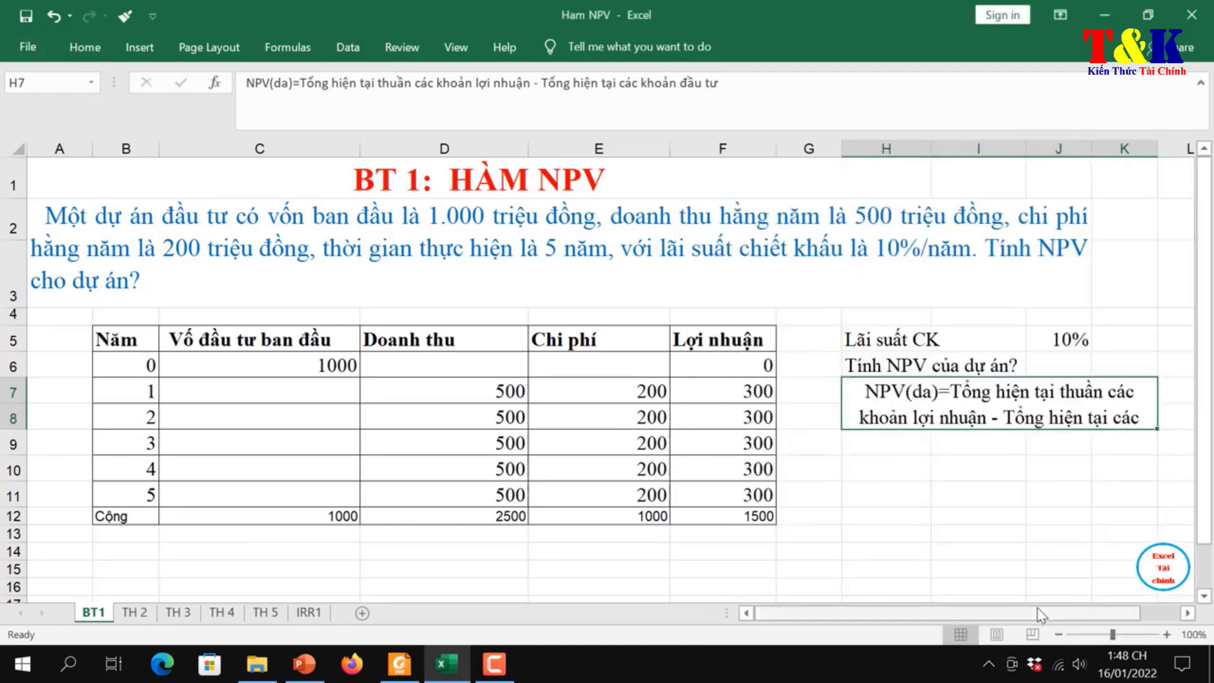
{"action": "left_click", "coordinate": [998, 514]}
{"action": "left_click", "coordinate": [892, 431]}
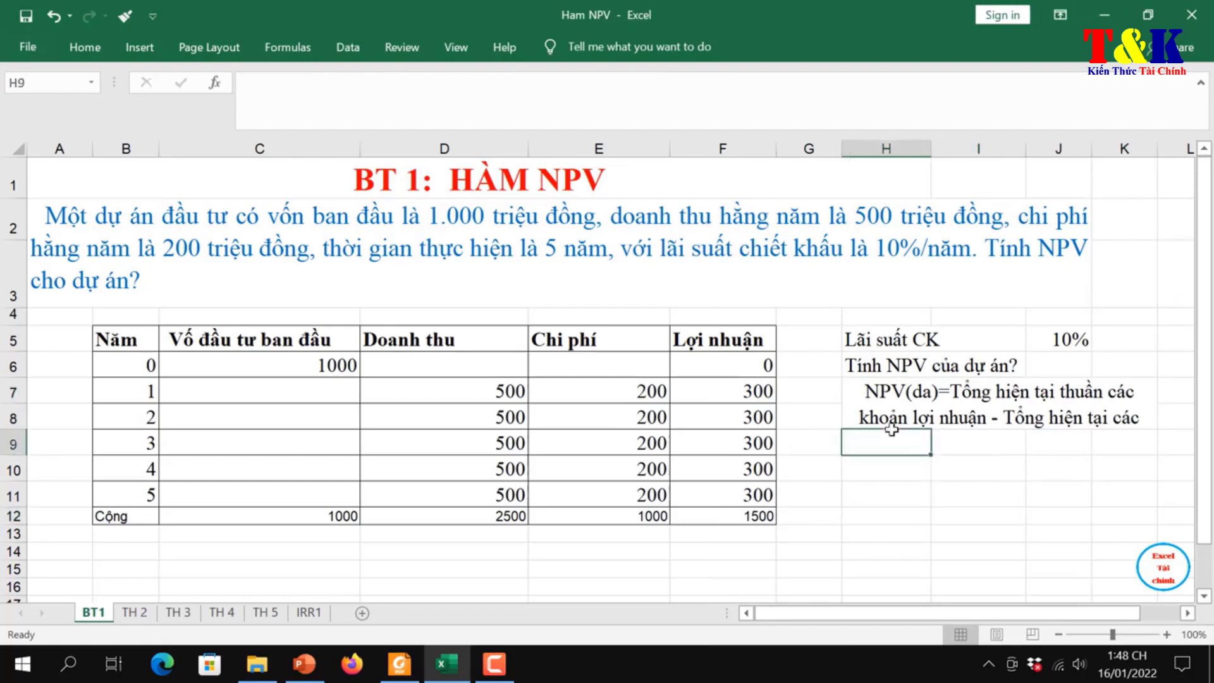
Step: Widen columns J, H and K until the whole NPV definition fits on two lines in its merged cell
{"action": "left_click", "coordinate": [945, 397]}
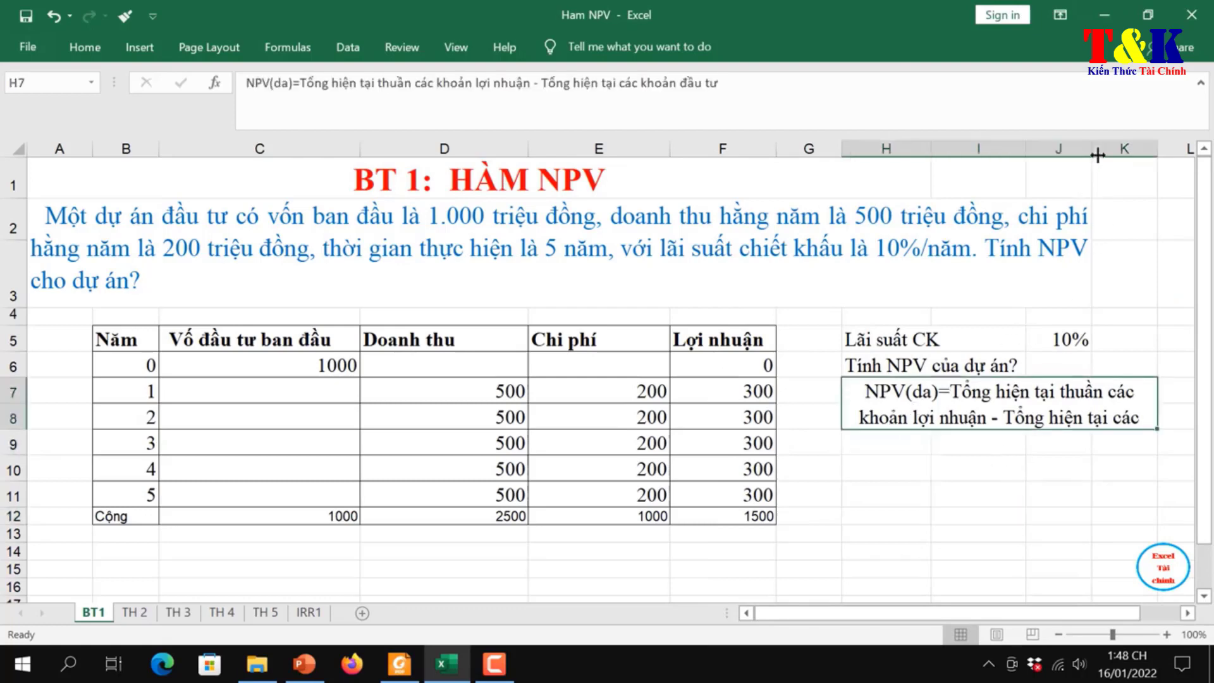
{"action": "left_click_drag", "start_coordinate": [1093, 152], "coordinate": [1111, 152]}
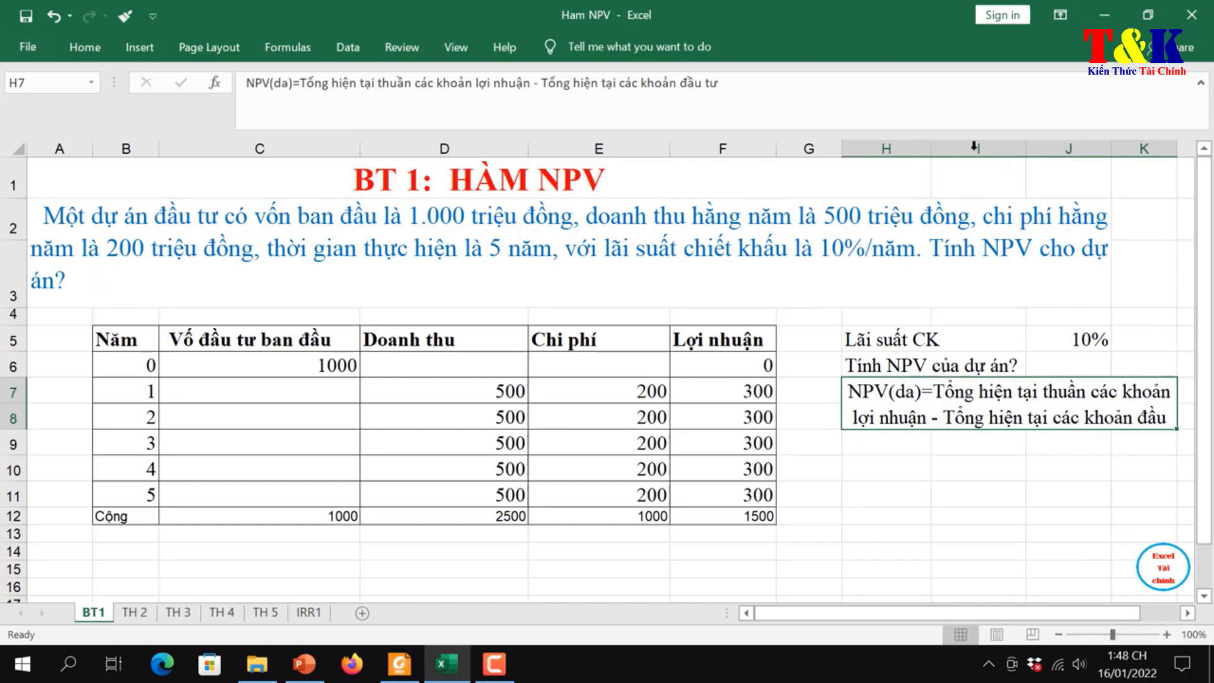
{"action": "left_click_drag", "start_coordinate": [936, 153], "coordinate": [949, 153]}
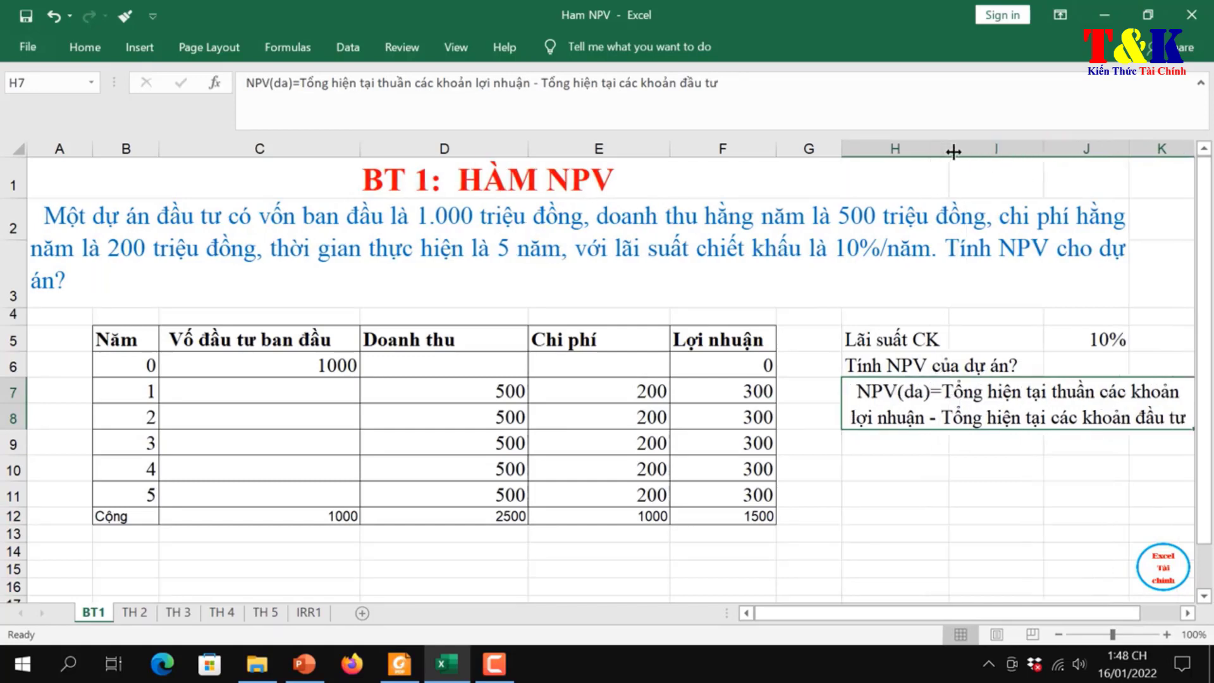
{"action": "left_click", "coordinate": [1059, 634]}
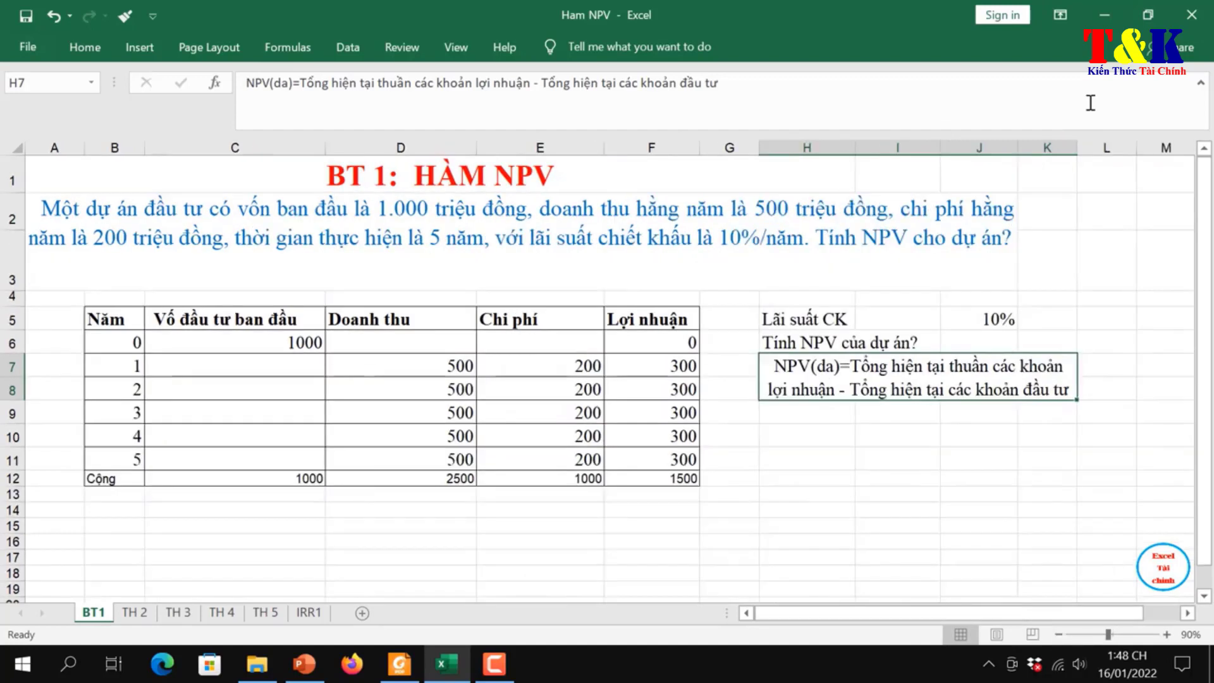
{"action": "left_click_drag", "start_coordinate": [1078, 148], "coordinate": [1113, 148]}
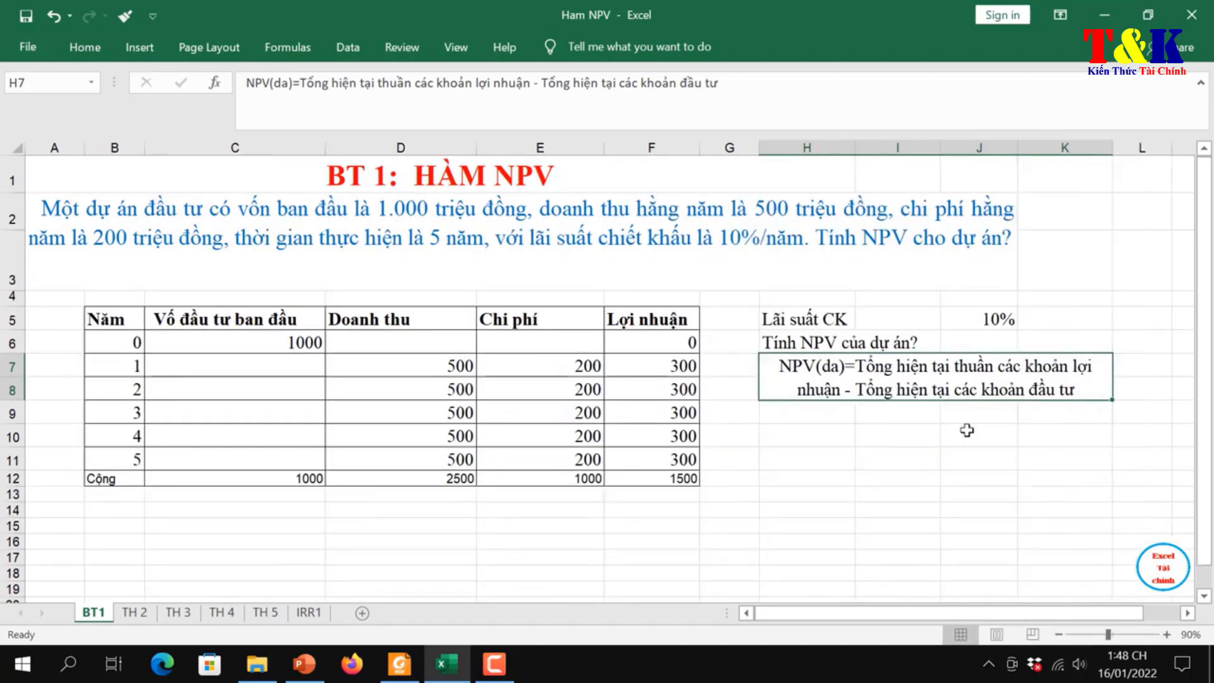
{"action": "left_click", "coordinate": [904, 435]}
{"action": "left_click", "coordinate": [813, 432]}
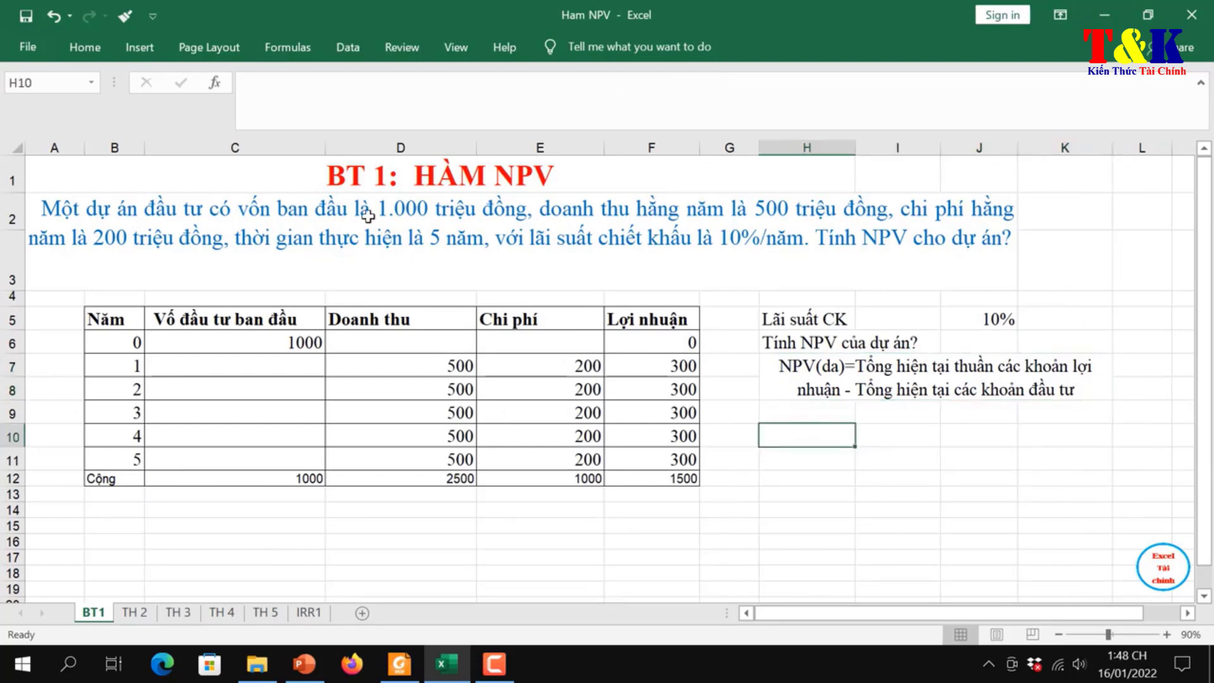
Step: Narrow column C so its header cell shows only the words "Vố đầu tư"
{"action": "left_click_drag", "start_coordinate": [325, 148], "coordinate": [238, 152]}
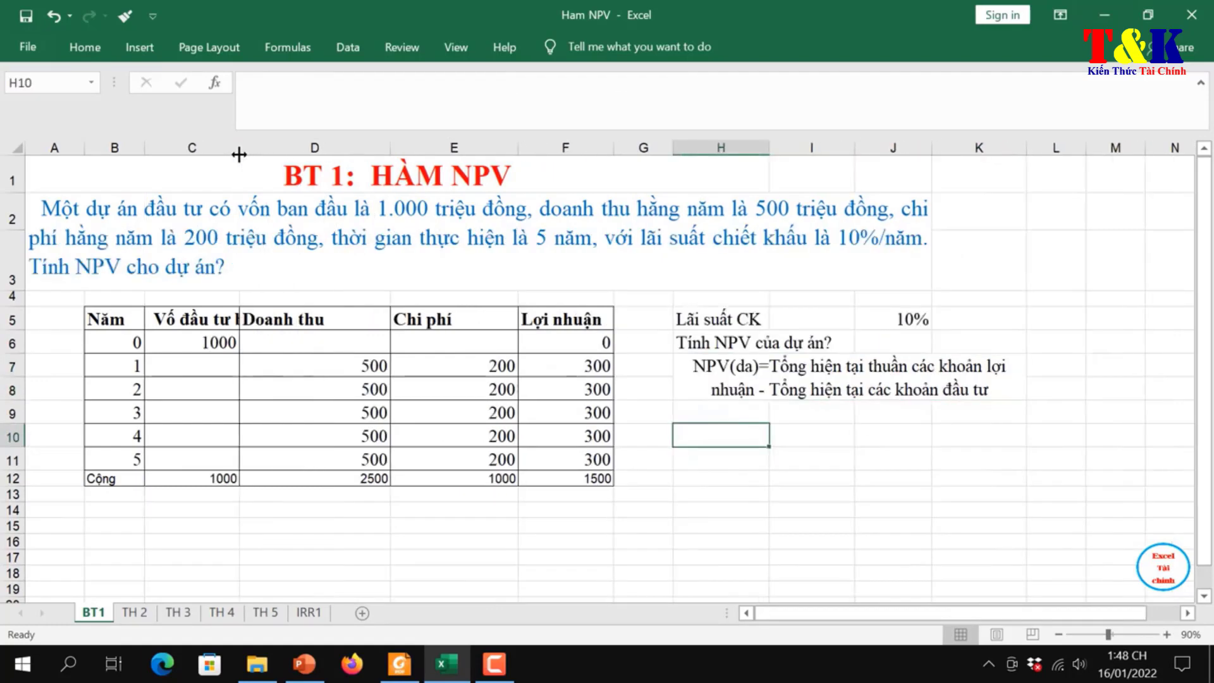
{"action": "left_click", "coordinate": [166, 318]}
{"action": "left_click_drag", "start_coordinate": [238, 159], "coordinate": [235, 153]}
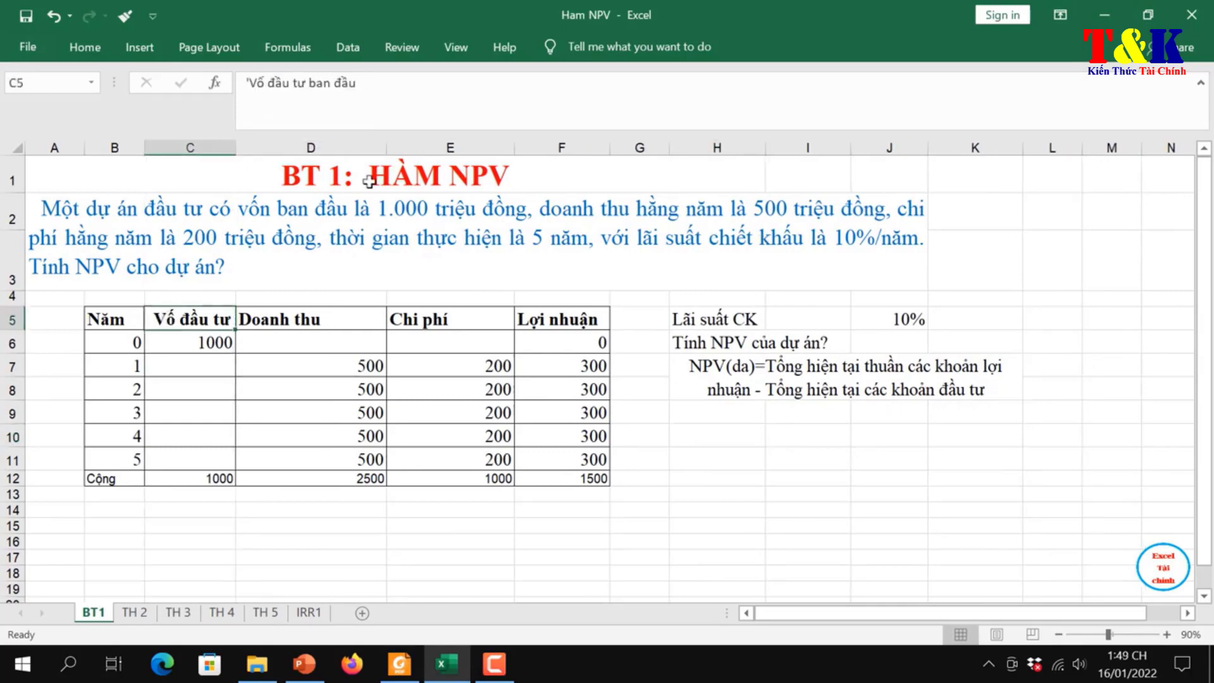
{"action": "left_click", "coordinate": [1167, 635]}
{"action": "left_click", "coordinate": [1168, 634]}
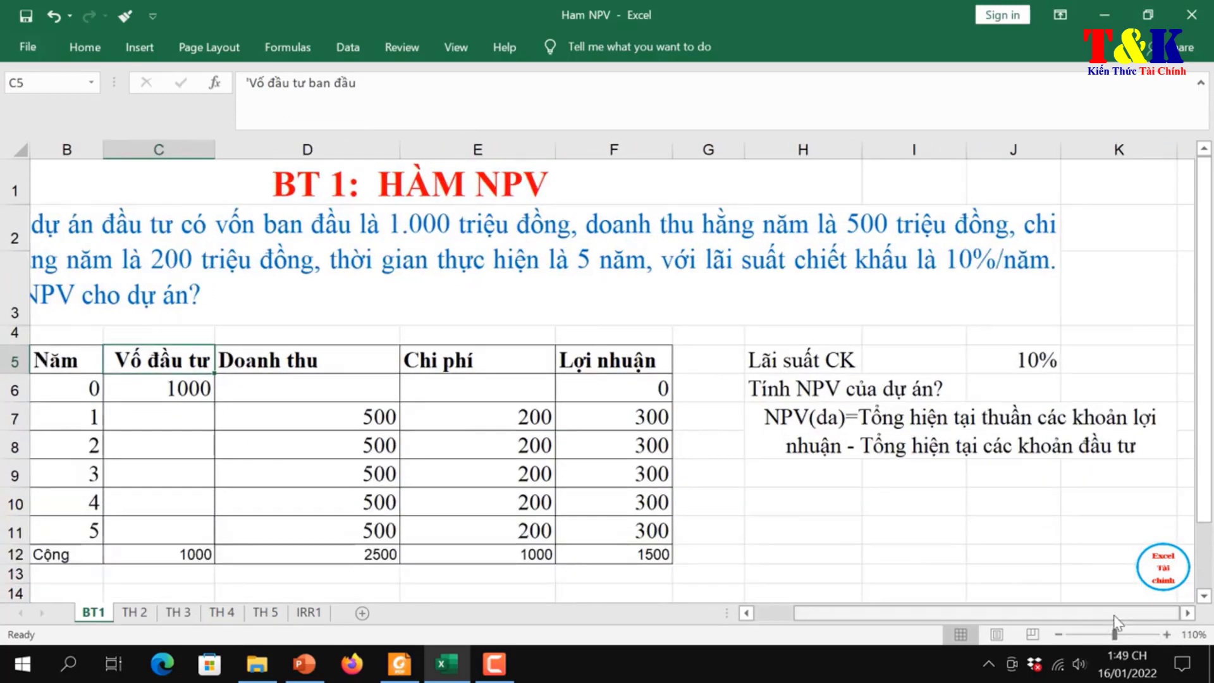
{"action": "left_click", "coordinate": [1020, 571]}
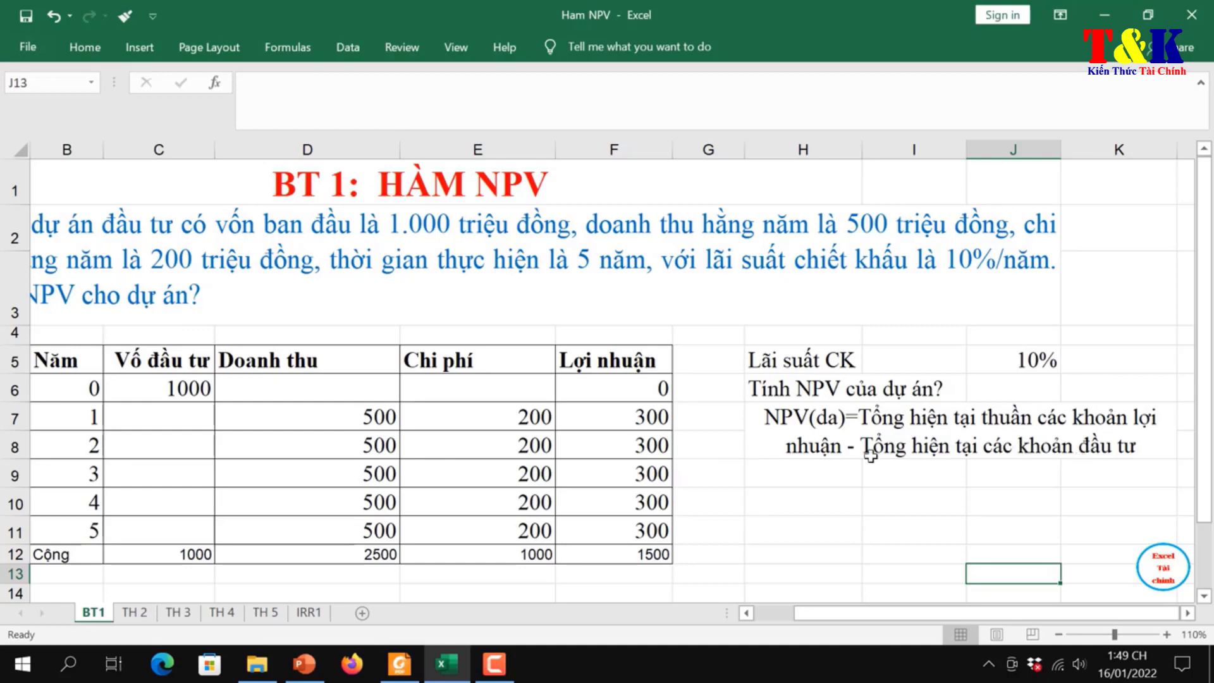
Step: Copy the phrase "Tổng hiện tại thuần các khoản lợi nhuận" from the H7 definition into H9
{"action": "left_click", "coordinate": [849, 466]}
{"action": "left_click", "coordinate": [921, 416]}
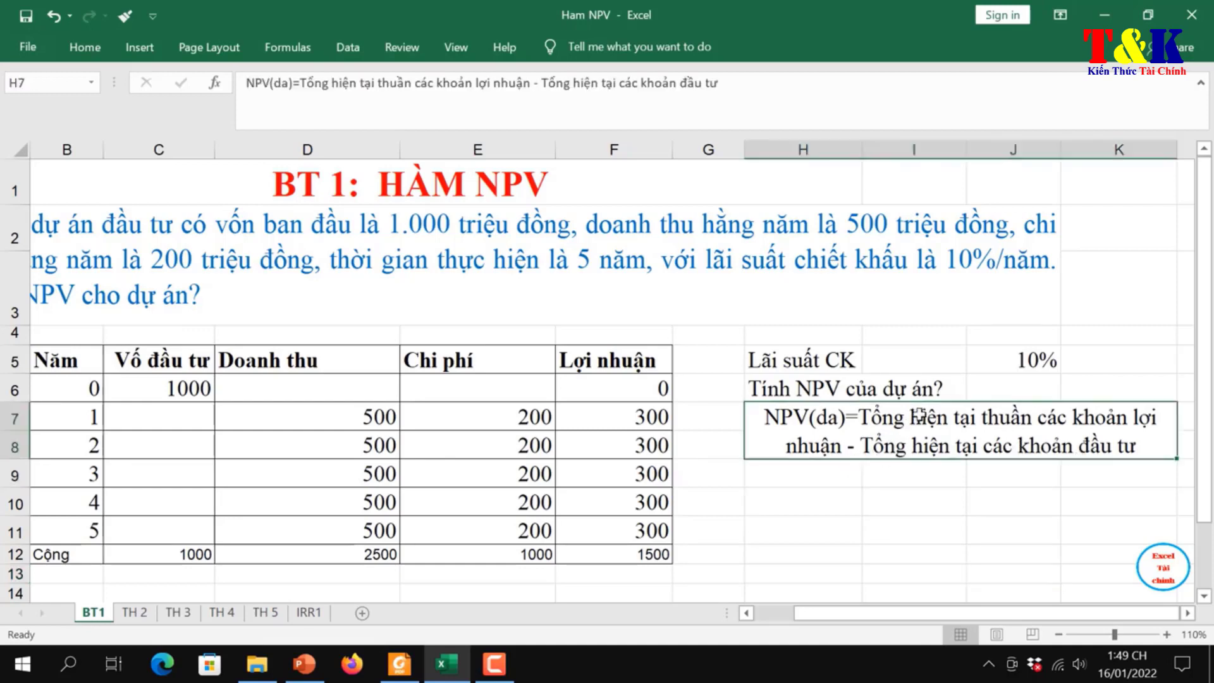
{"action": "double_click", "coordinate": [920, 415]}
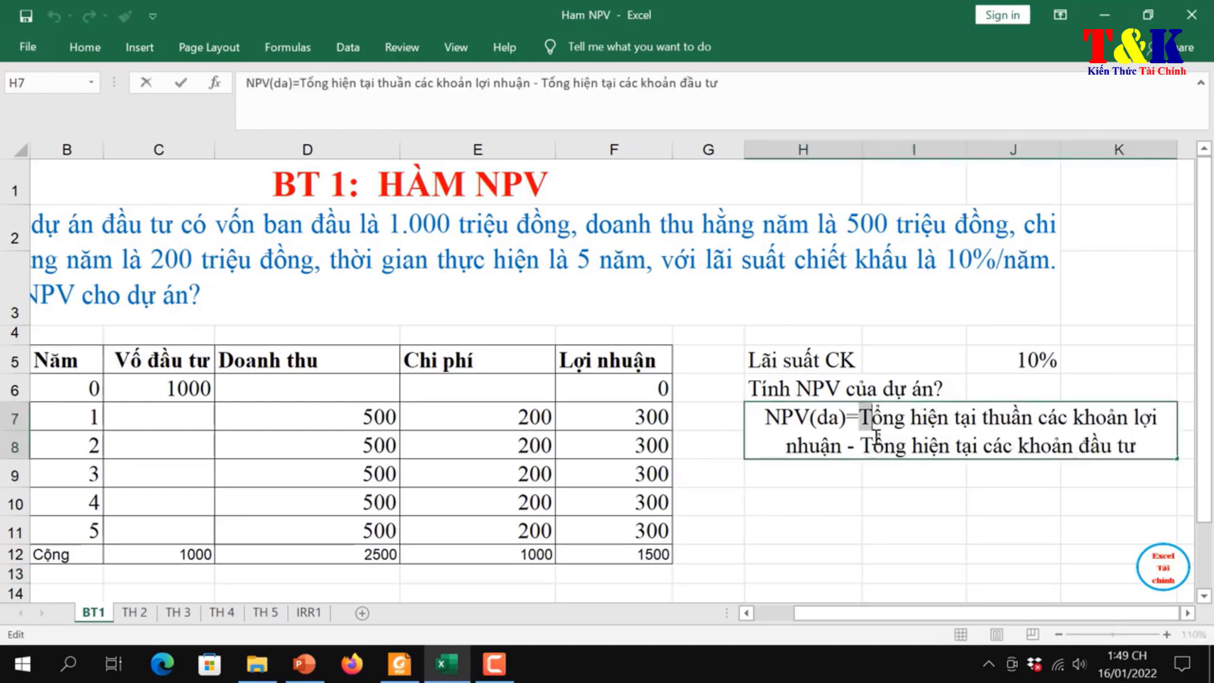
{"action": "left_click_drag", "start_coordinate": [858, 418], "coordinate": [844, 446]}
{"action": "type", "text": "Value1, value2, ... : Các khoản chi trả hoặc thu nhập trong các kỳ hạn của khoản đầu tư"}
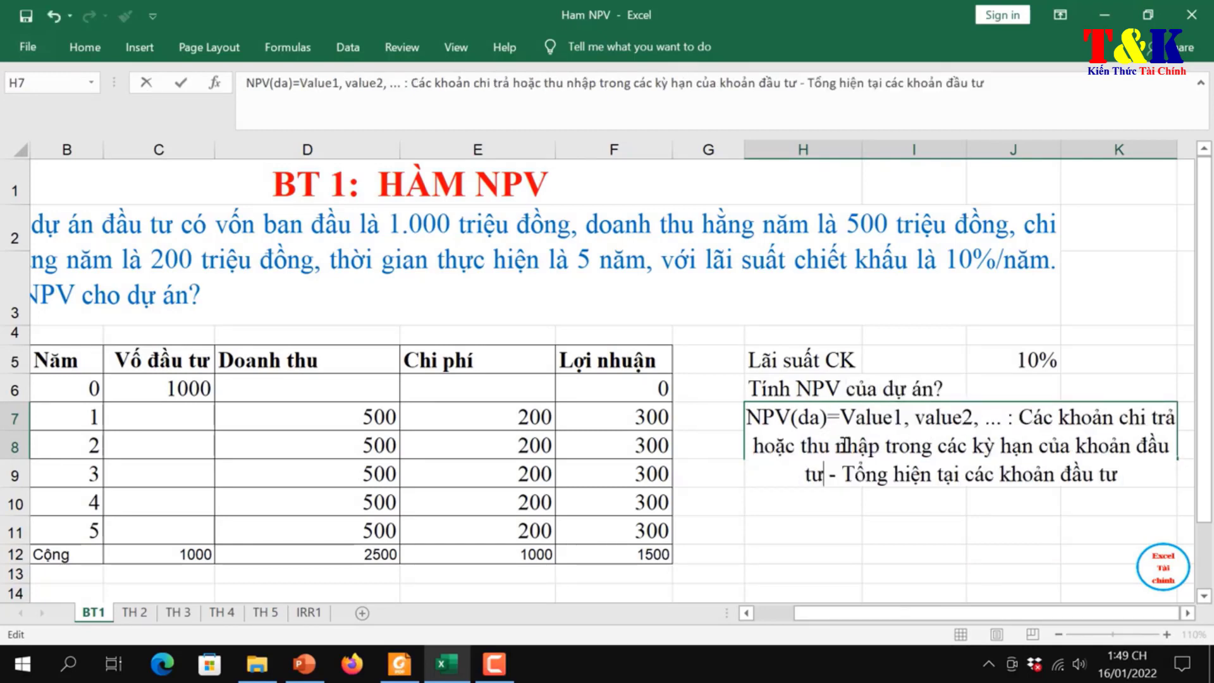
{"action": "key", "text": "ctrl+z"}
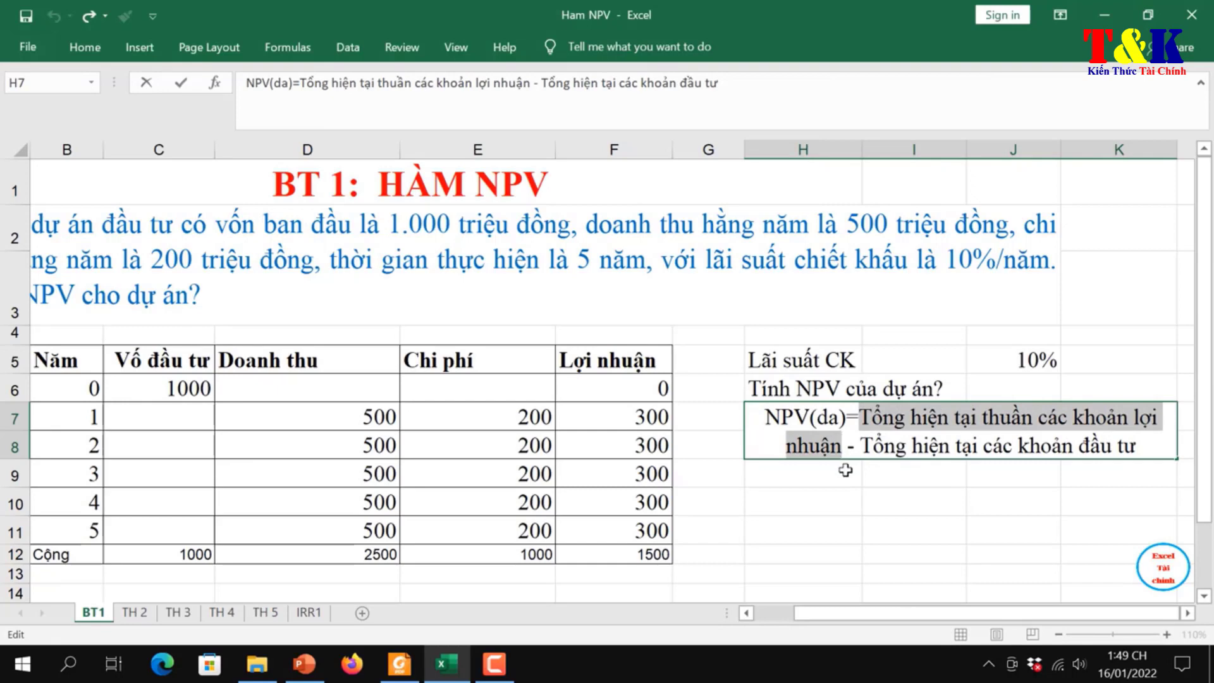
{"action": "left_click", "coordinate": [828, 480]}
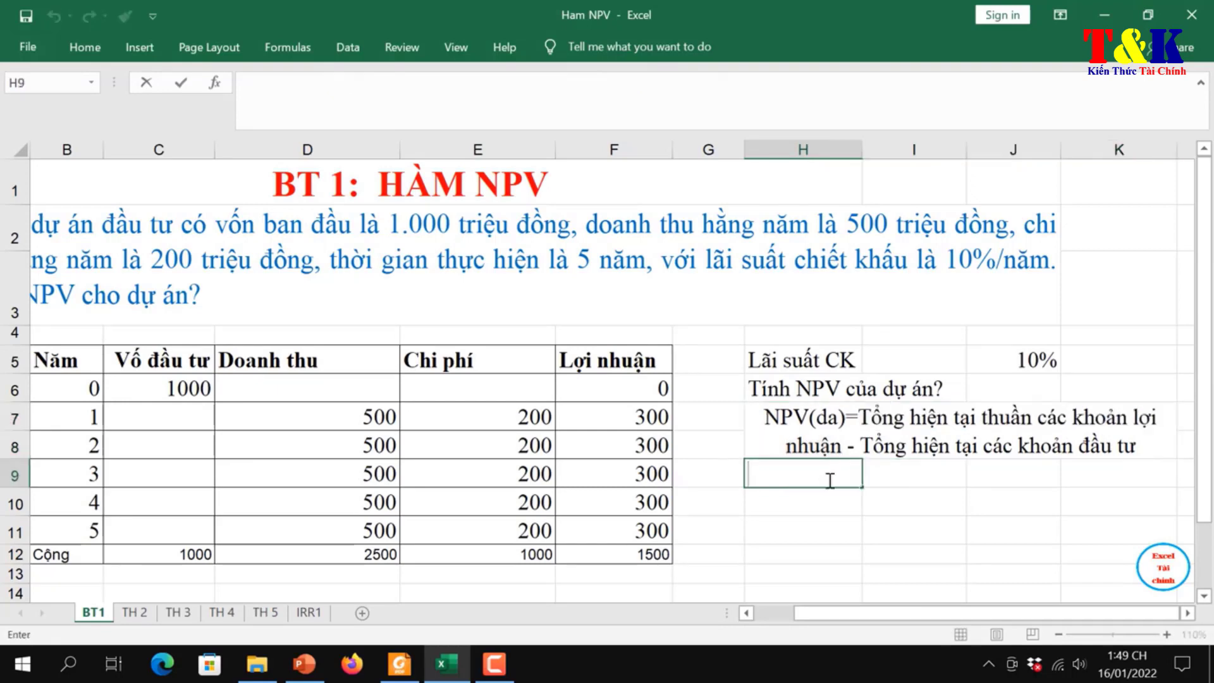
{"action": "type", "text": "Tổng hiện tại thuần các khoản lợi nhuận"}
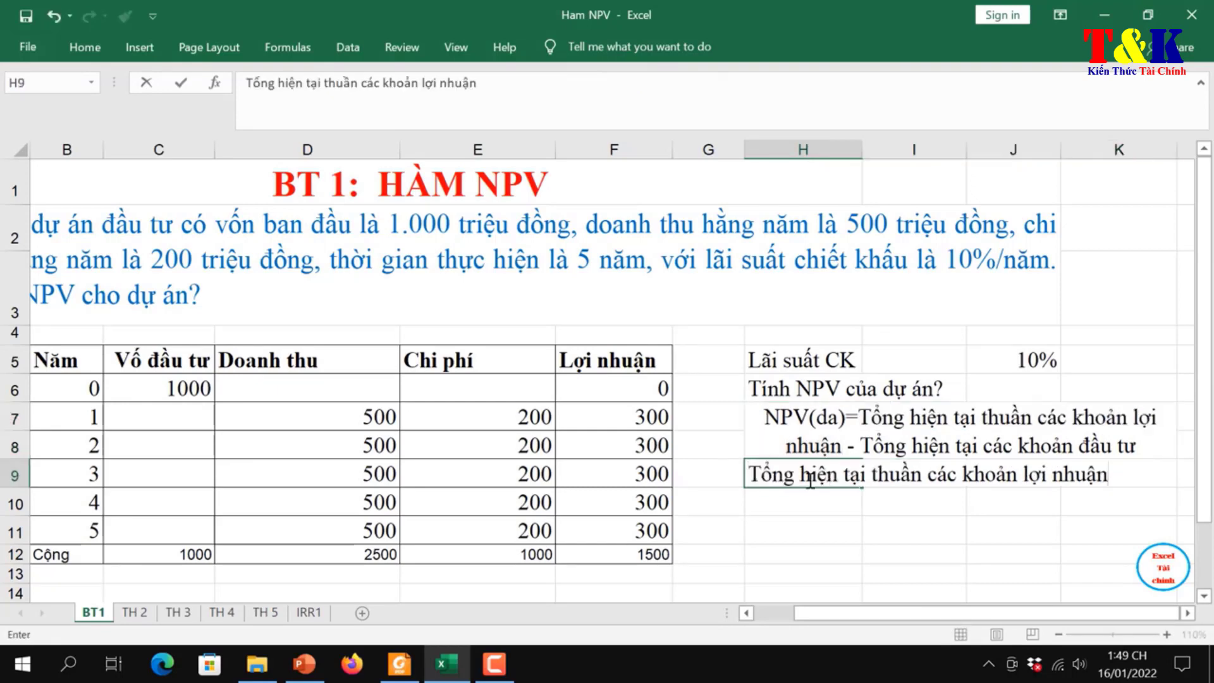
Step: Extend the H9 label to read "tính Tổng hiện tại thuần các khoản lợi nhuận:"
{"action": "left_click", "coordinate": [754, 473]}
{"action": "type", "text": "tính"}
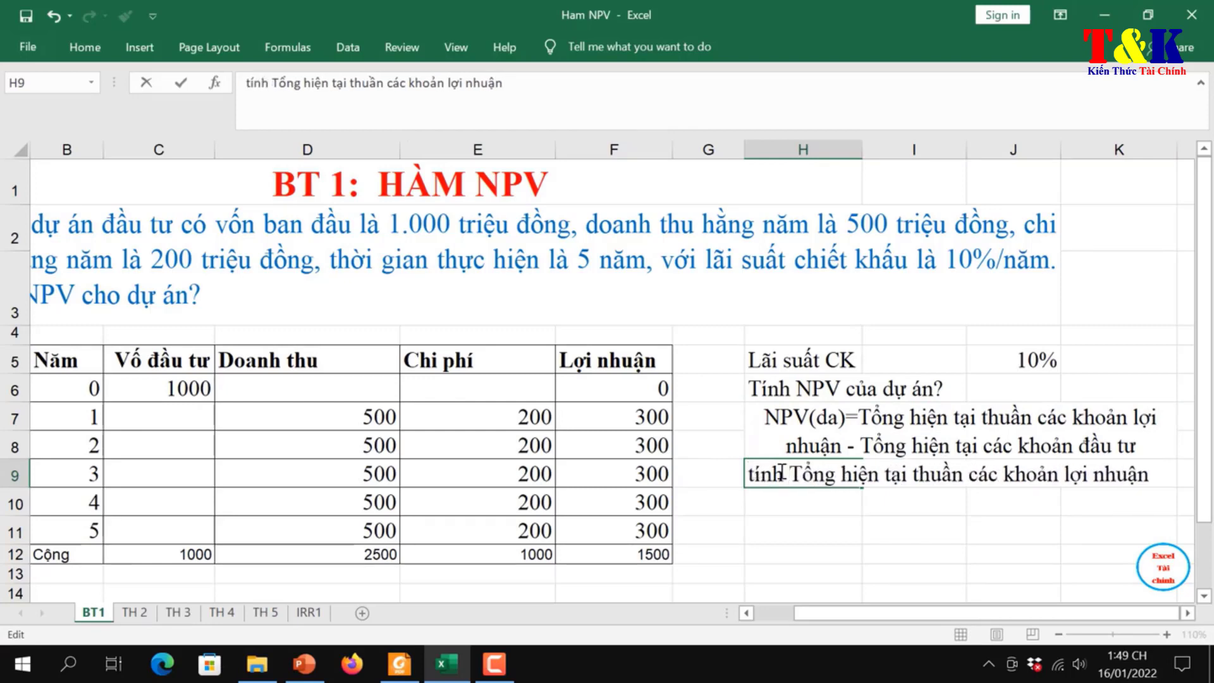
{"action": "left_click", "coordinate": [1159, 477]}
{"action": "type", "text": ":"}
Step: Make the whole label text in H9 bold
{"action": "left_click_drag", "start_coordinate": [1139, 468], "coordinate": [748, 475]}
{"action": "left_click", "coordinate": [73, 37]}
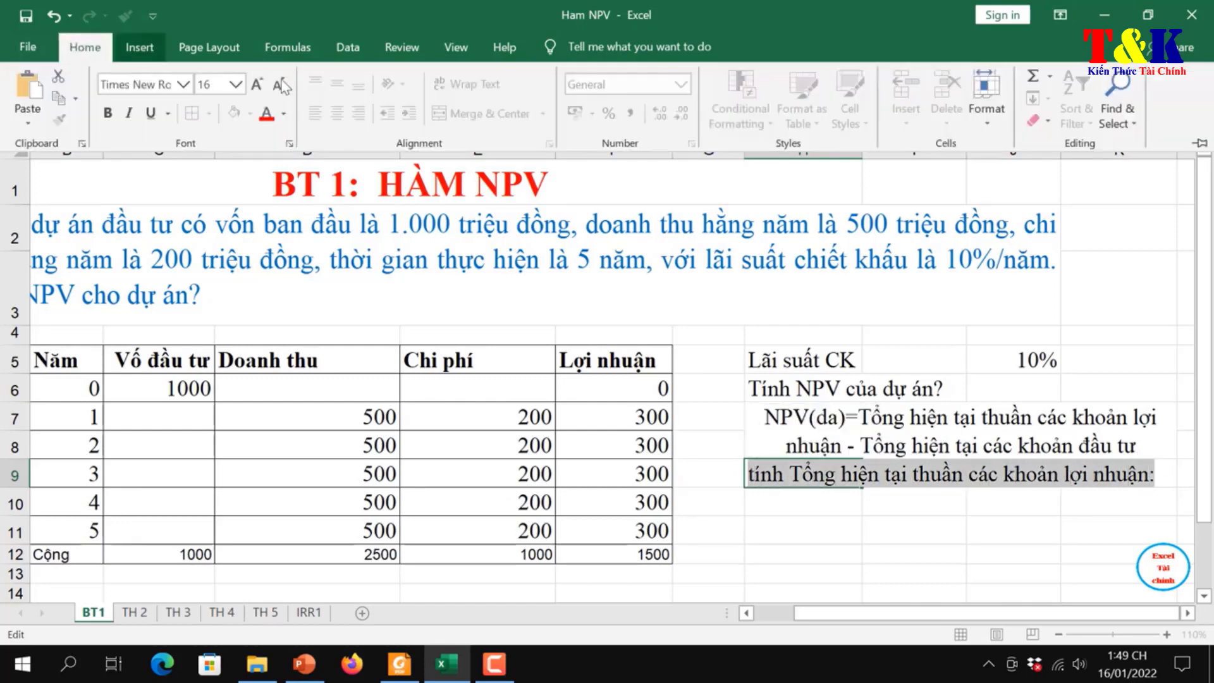
{"action": "left_click", "coordinate": [109, 114]}
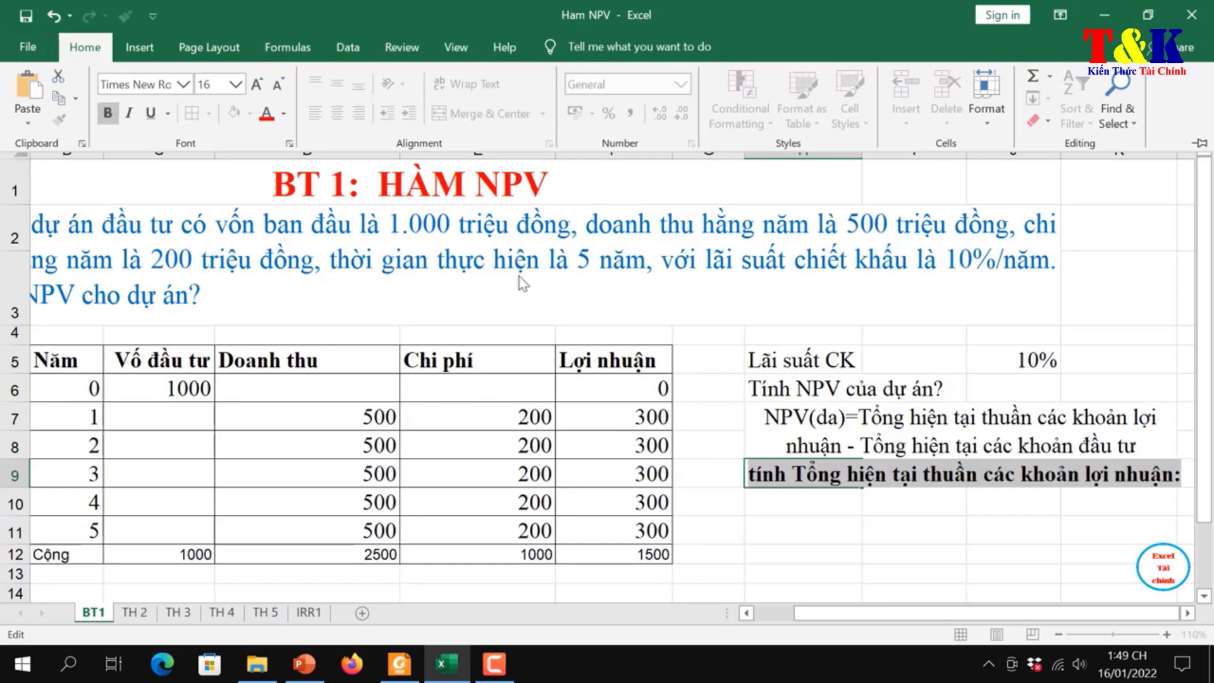
{"action": "left_click", "coordinate": [808, 501]}
Step: Calculate the present value of the year 1–5 profits in I10 with =NPV(J5;F7:F11)
{"action": "left_click", "coordinate": [875, 500]}
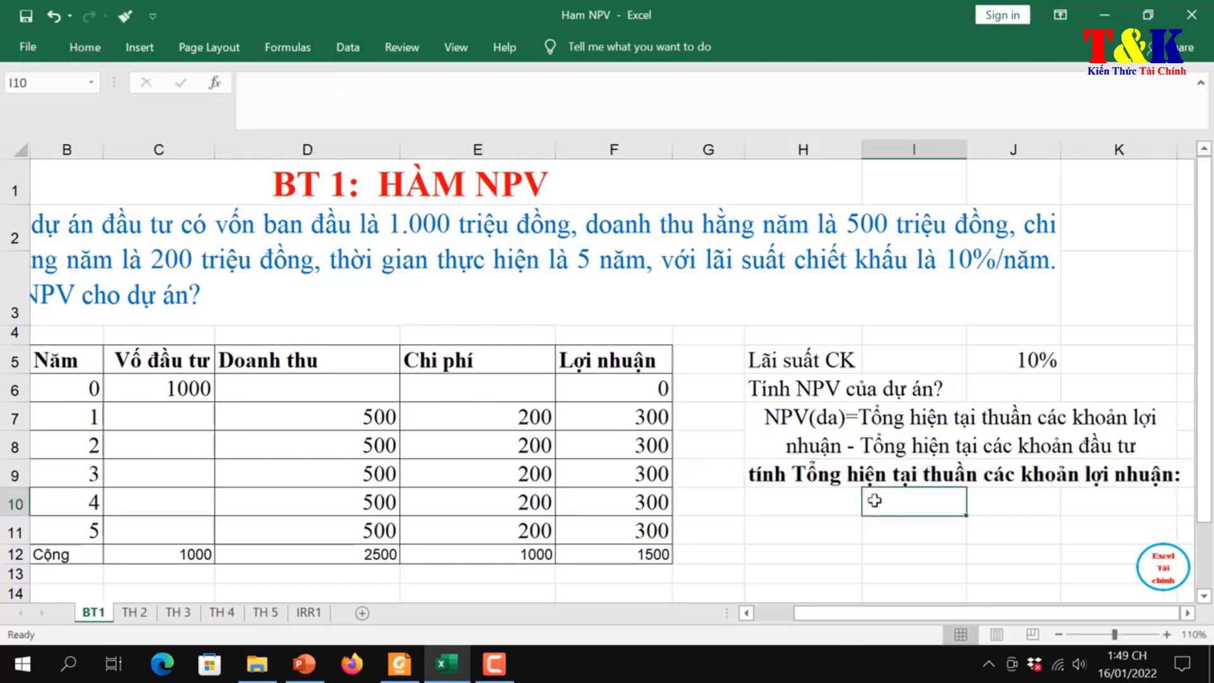
{"action": "left_click", "coordinate": [847, 500]}
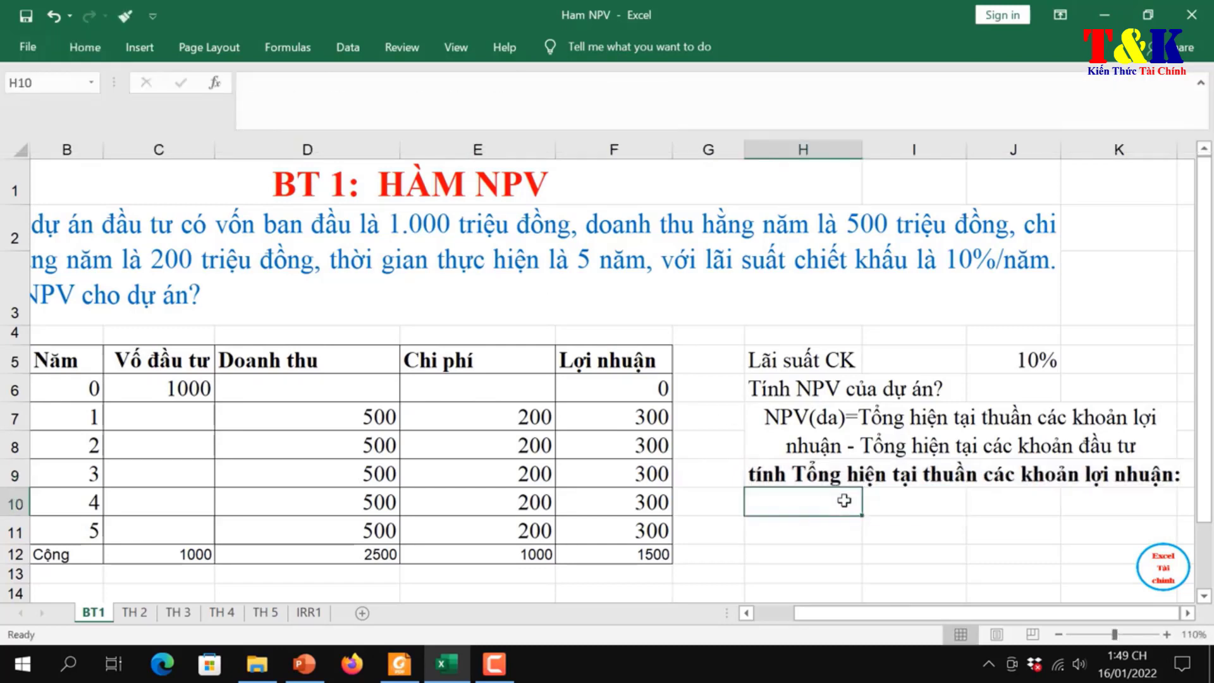
{"action": "left_click", "coordinate": [892, 500]}
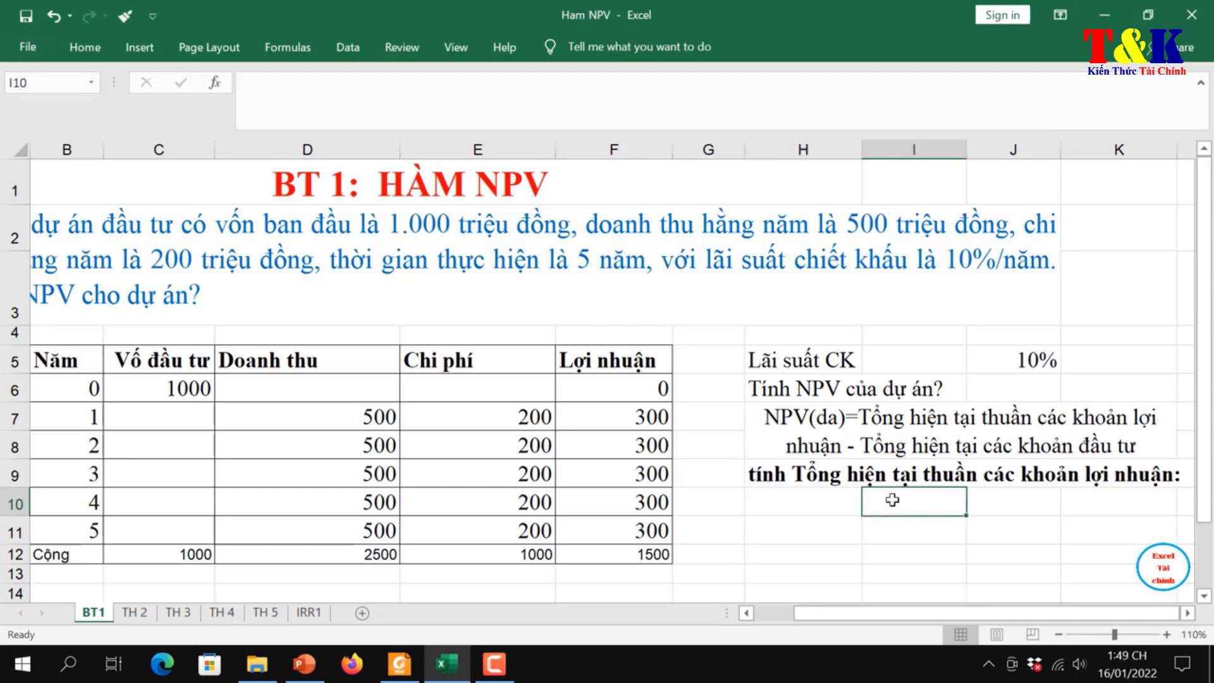
{"action": "type", "text": "=np"}
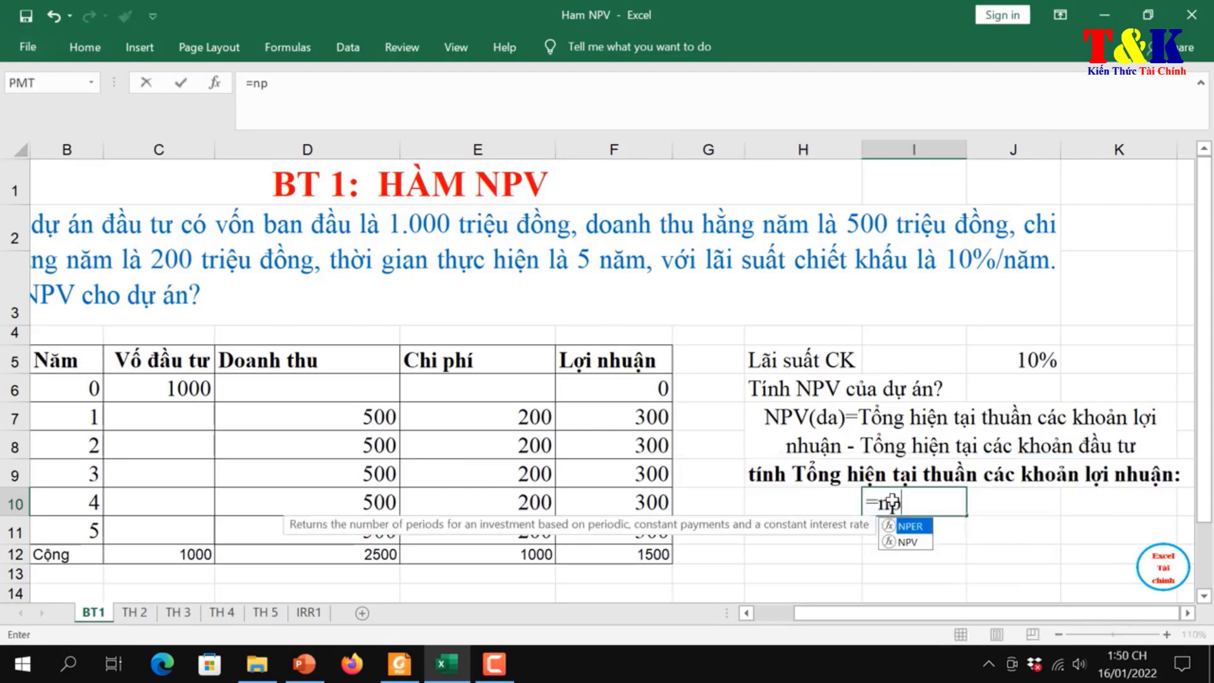
{"action": "key", "text": "Down"}
{"action": "type", "text": "v"}
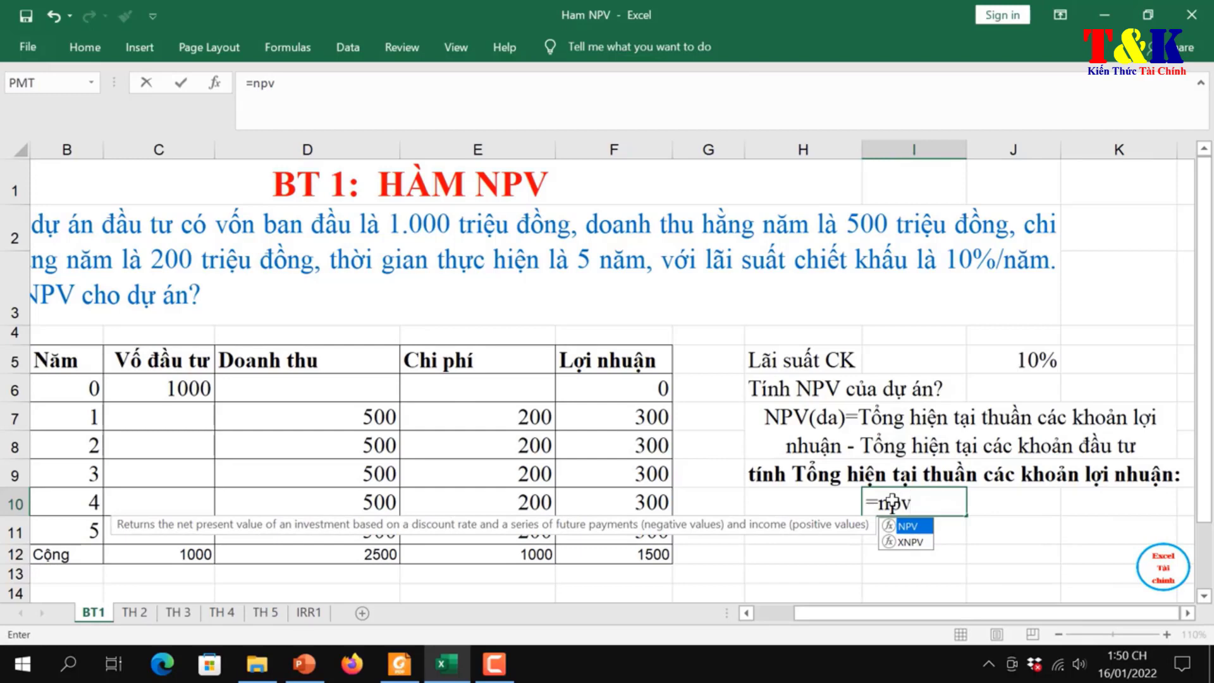
{"action": "type", "text": "("}
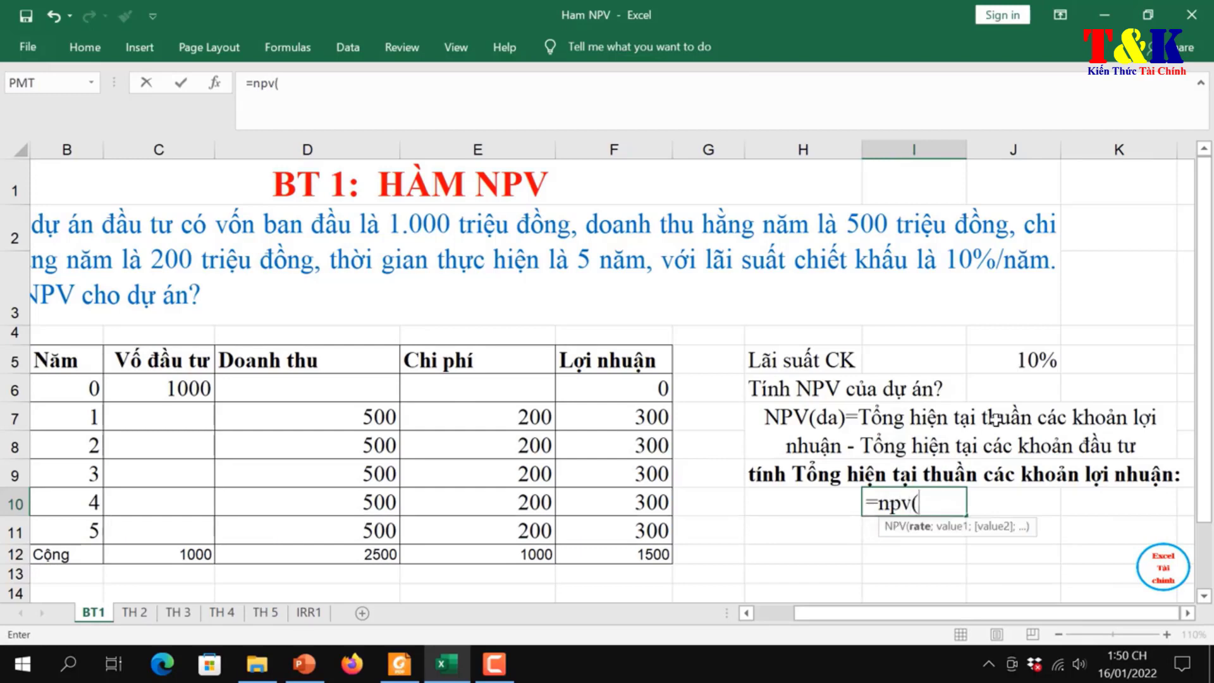
{"action": "left_click", "coordinate": [1037, 354]}
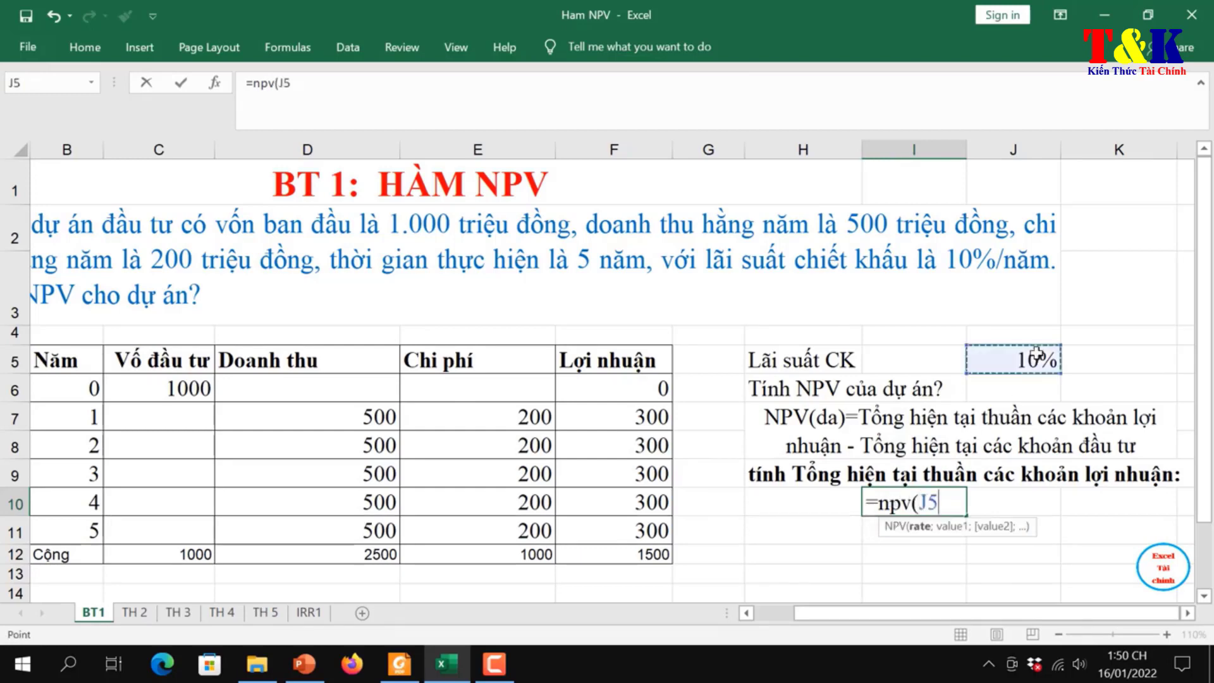
{"action": "type", "text": ";"}
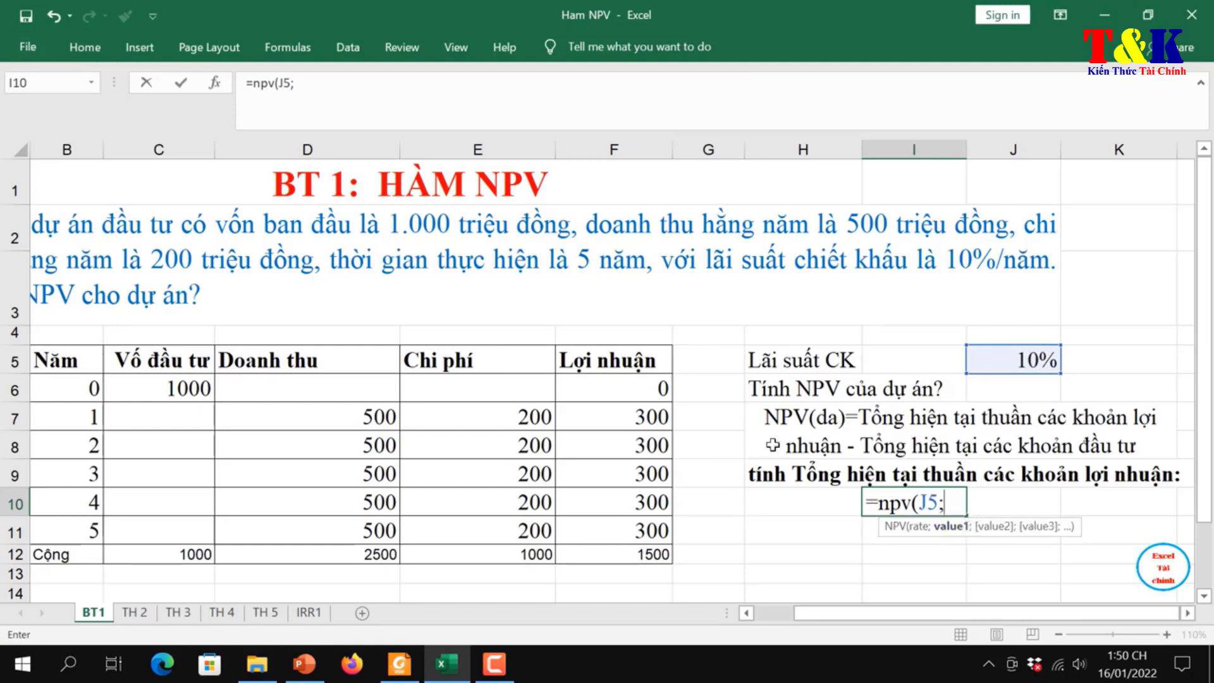
{"action": "left_click", "coordinate": [653, 413]}
{"action": "left_click_drag", "start_coordinate": [652, 412], "coordinate": [658, 528]}
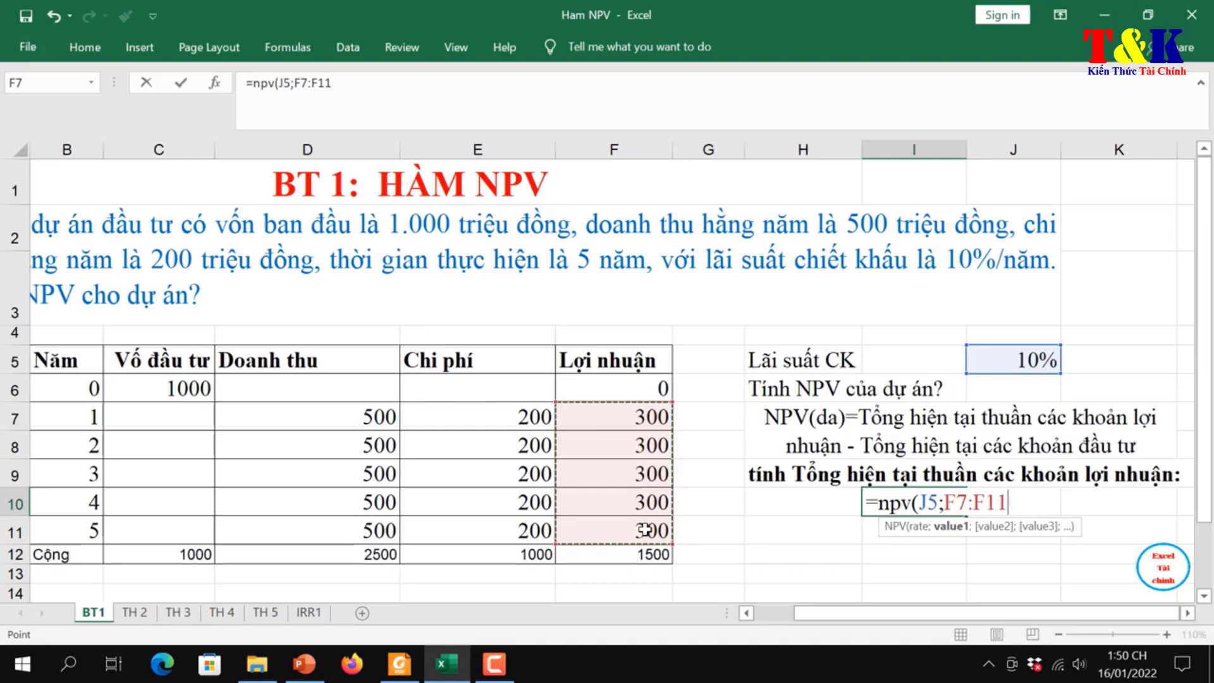
{"action": "type", "text": ")"}
{"action": "key", "text": "Return"}
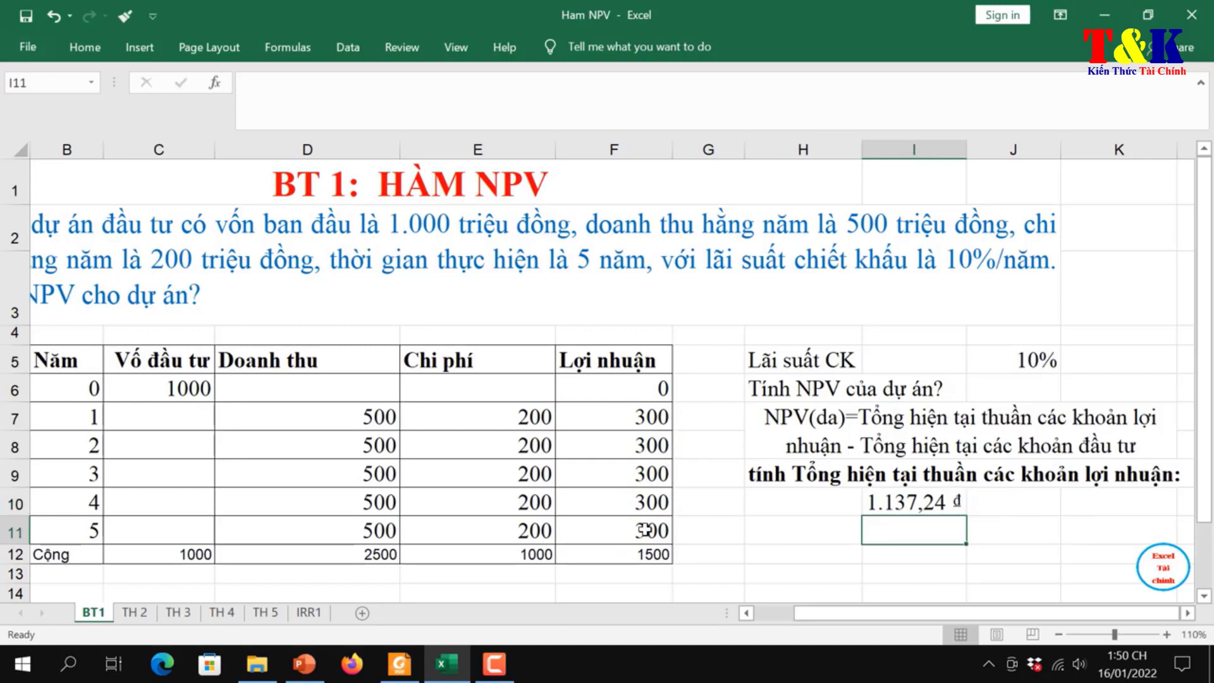
Step: Format the I10 result in comma style with no decimal places
{"action": "left_click", "coordinate": [912, 501]}
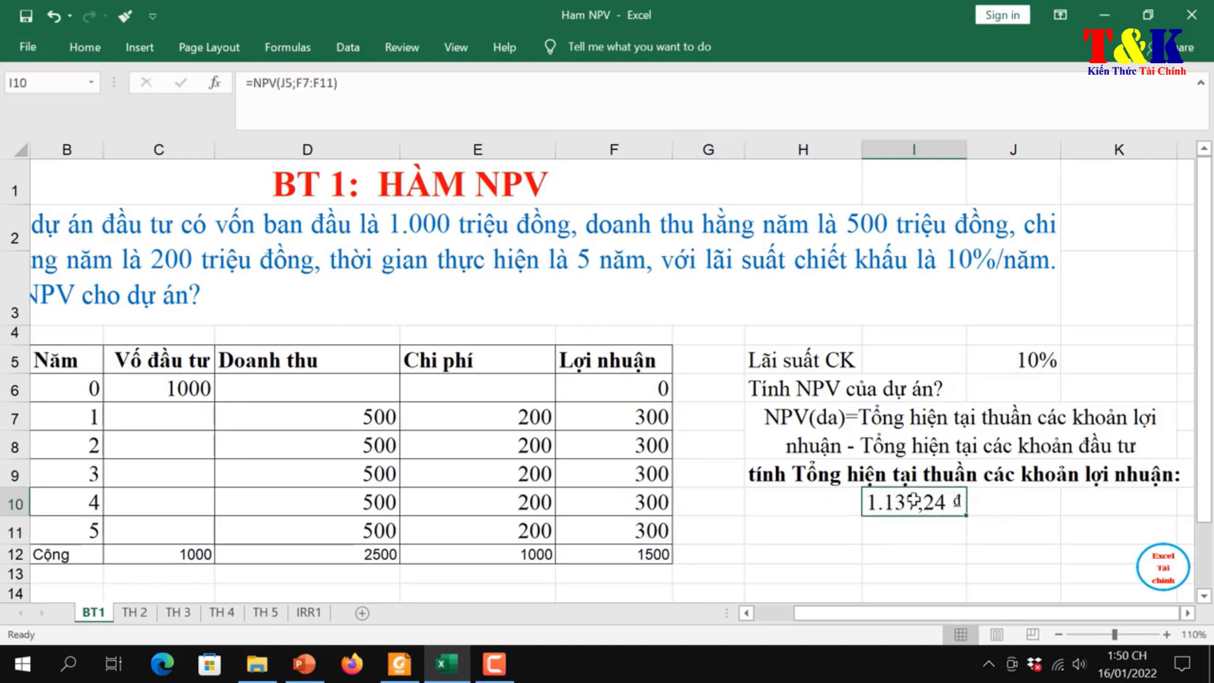
{"action": "left_click", "coordinate": [85, 46]}
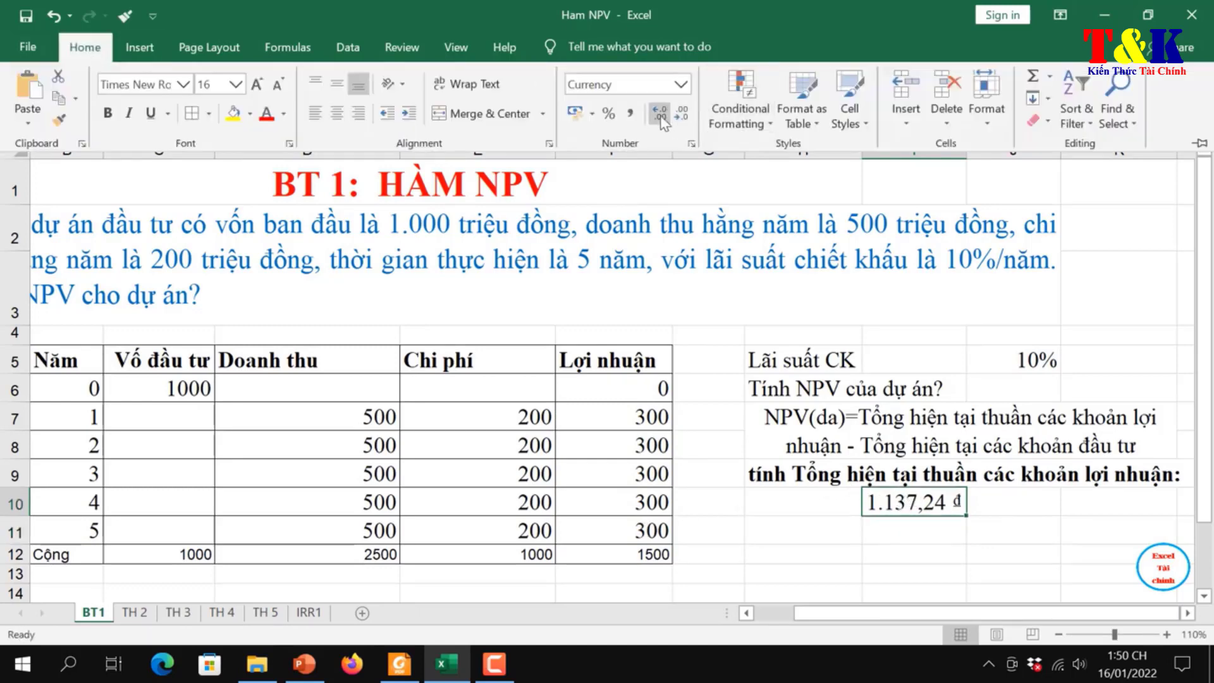
{"action": "left_click", "coordinate": [632, 115]}
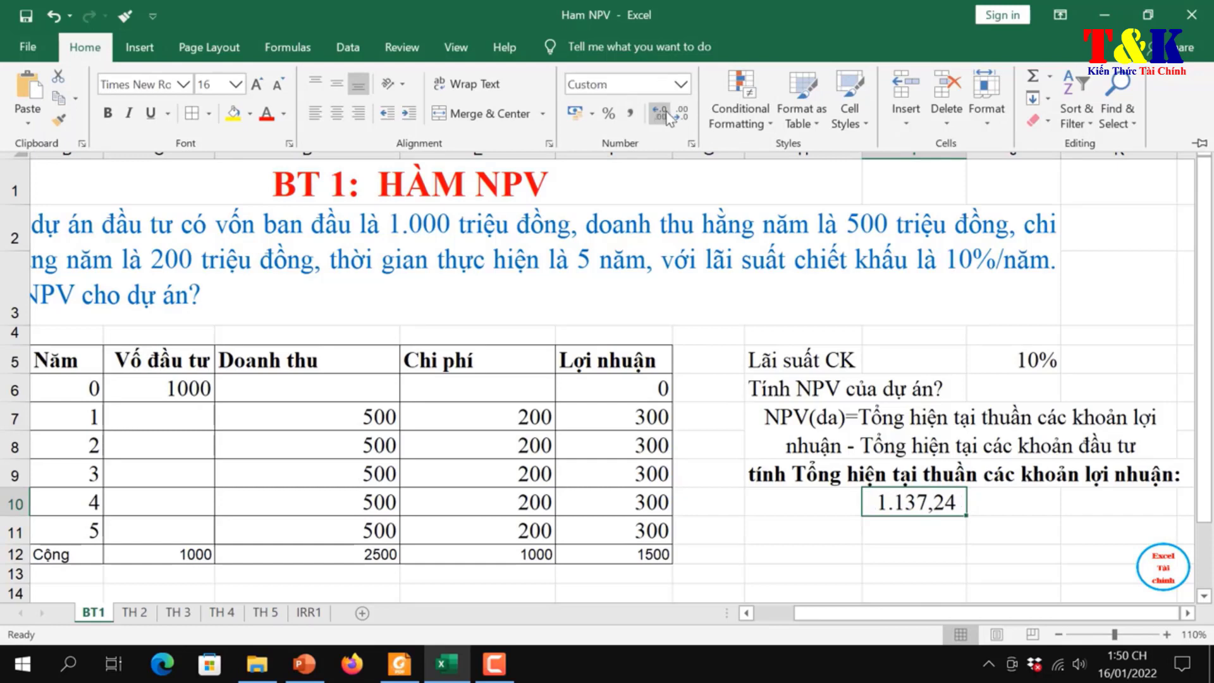
{"action": "left_click", "coordinate": [682, 116]}
{"action": "left_click", "coordinate": [681, 116]}
Step: Enter "NPV(da)=Tổng hiện tại thuần các khoản lợi nhuận - Tổng hiện tại các khoản đầu tư" in H11
{"action": "left_click", "coordinate": [813, 510]}
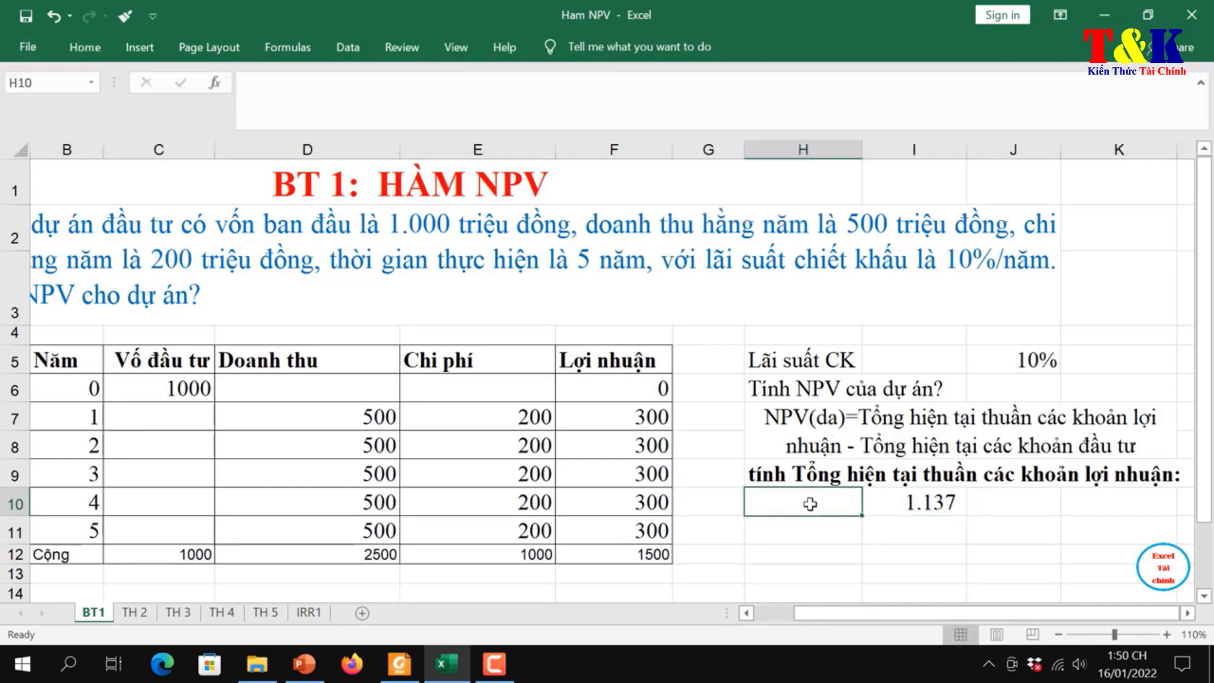
{"action": "left_click", "coordinate": [826, 528]}
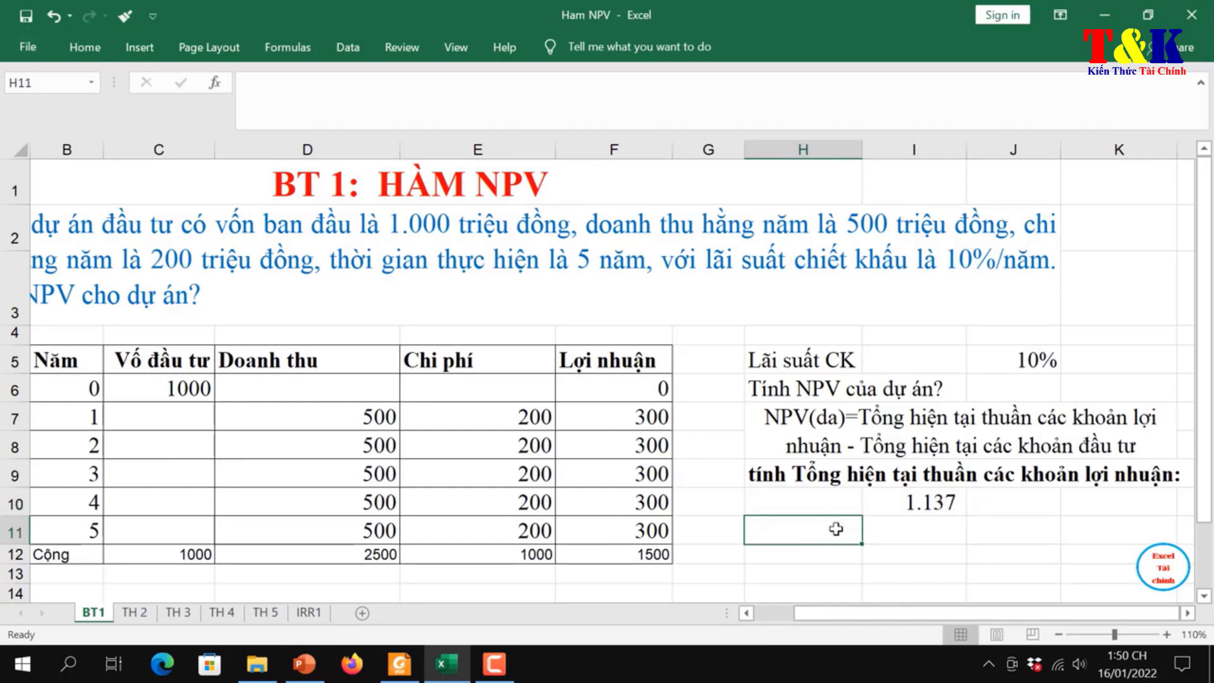
{"action": "type", "text": "NPV(da)=Tổng hiện tại thuần các khoản lợi nhuận - Tổng hiện tại các khoản đầu tư"}
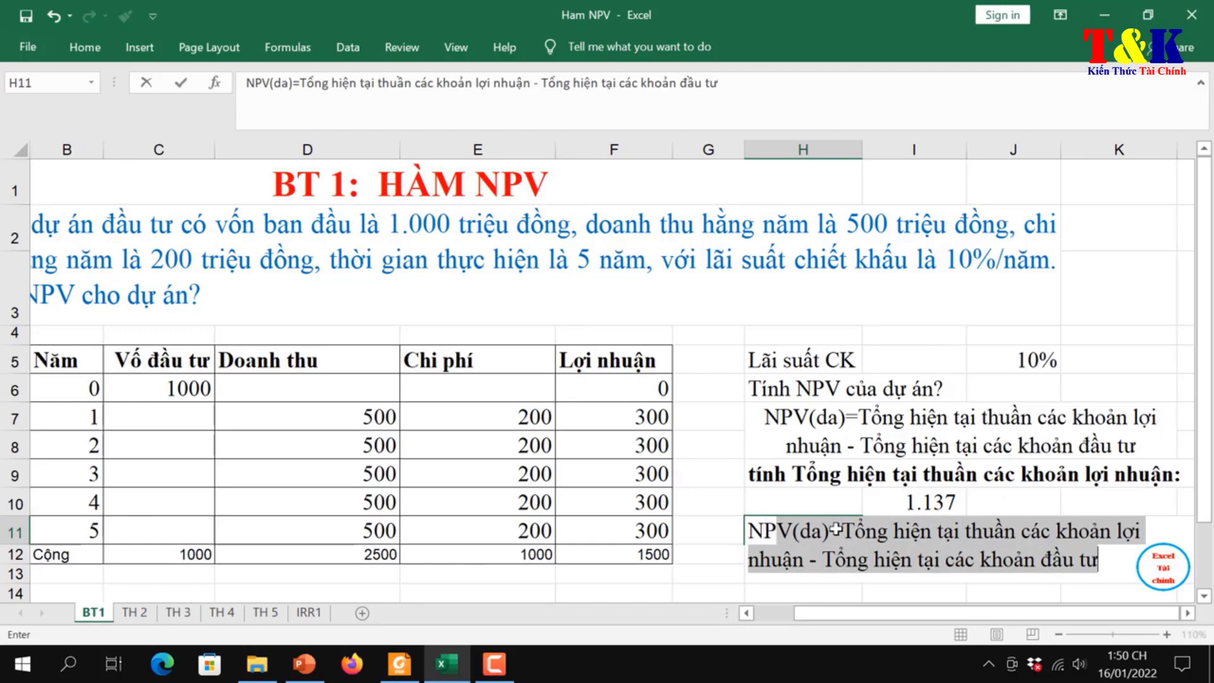
{"action": "key", "text": "shift+Right"}
{"action": "key", "text": "shift+Right"}
{"action": "key", "text": "shift+Right"}
{"action": "key", "text": "shift+Right"}
{"action": "key", "text": "shift+Right"}
{"action": "key", "text": "shift+Right"}
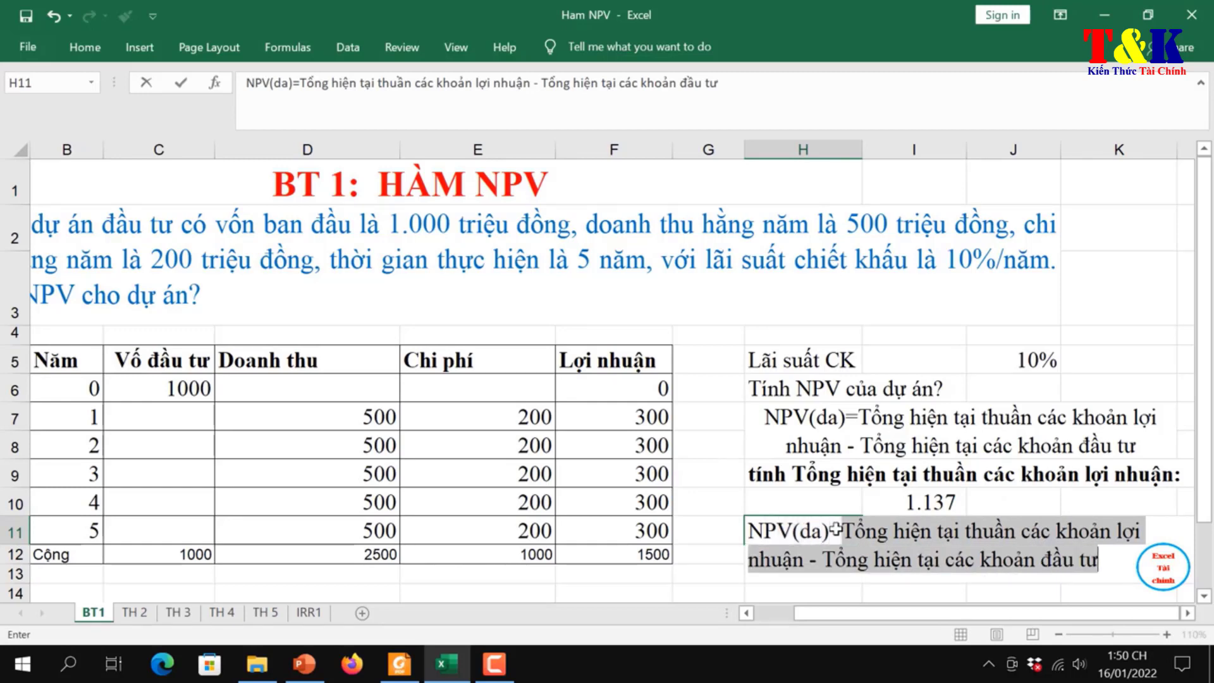
{"action": "left_click", "coordinate": [948, 500]}
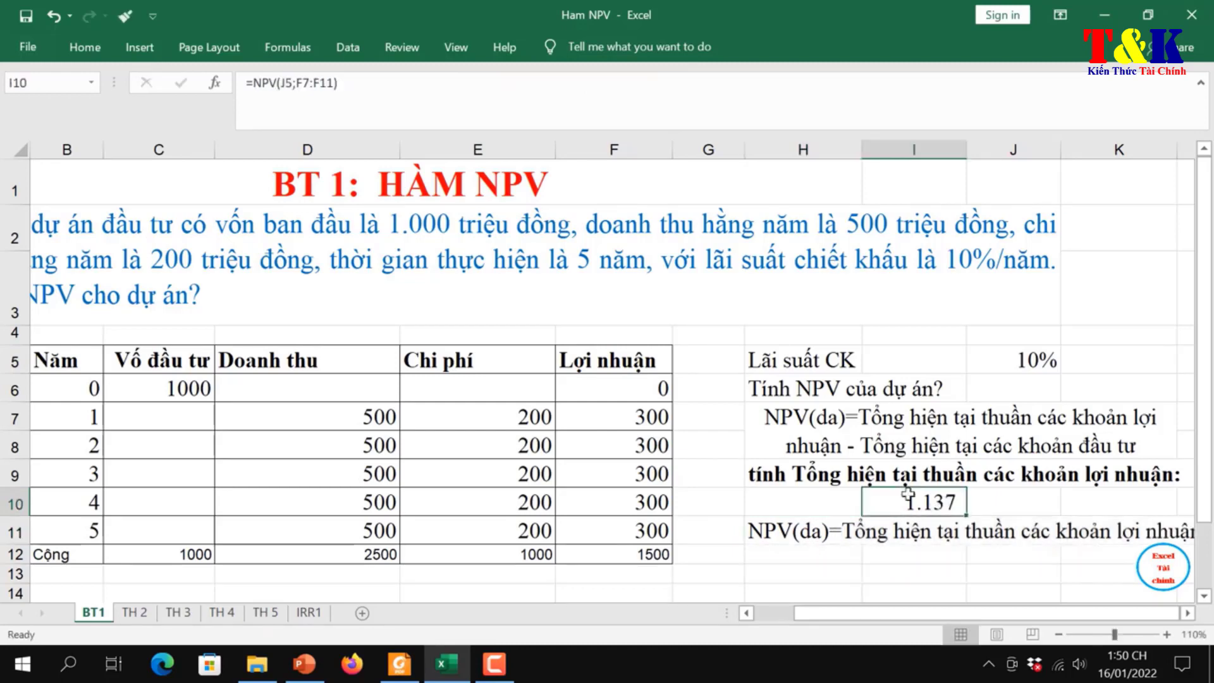
Step: Trim the H11 text so that only the label "NPV(da)" remains
{"action": "double_click", "coordinate": [832, 528]}
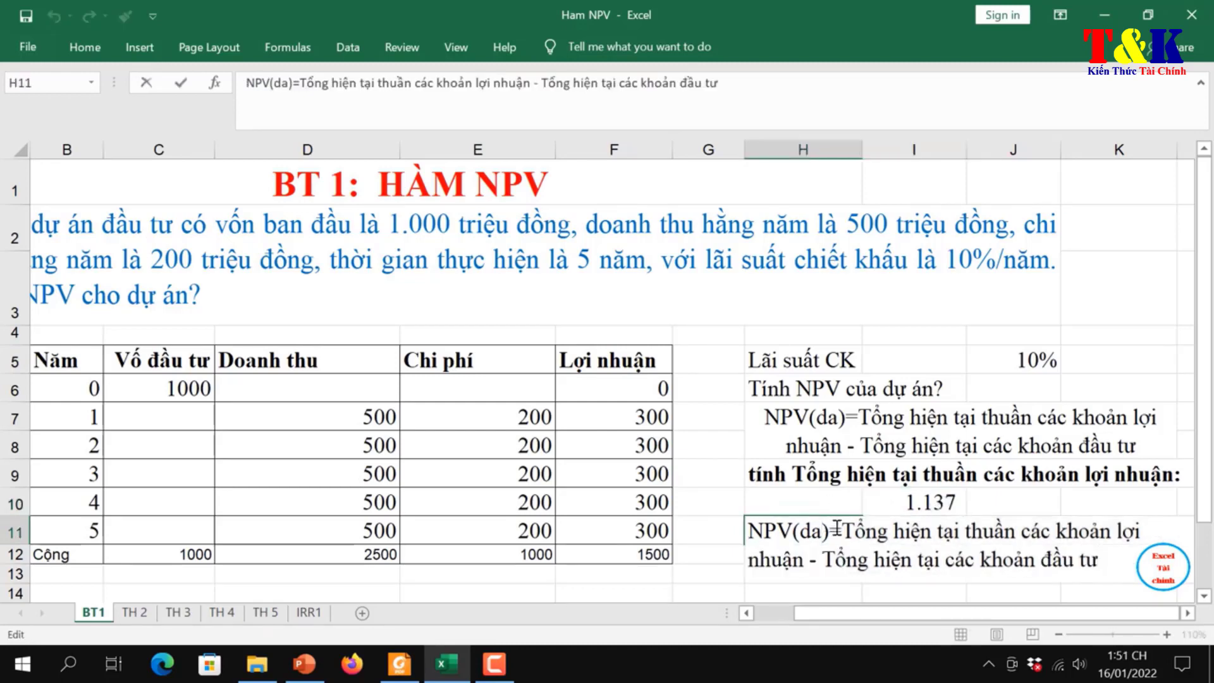
{"action": "left_click_drag", "start_coordinate": [833, 530], "coordinate": [935, 593]}
{"action": "key", "text": "BackSpace"}
{"action": "key", "text": "Delete"}
{"action": "key", "text": "Delete"}
{"action": "key", "text": "Delete"}
{"action": "key", "text": "Delete"}
{"action": "key", "text": "Delete"}
{"action": "key", "text": "Delete"}
{"action": "key", "text": "Delete"}
{"action": "key", "text": "Delete"}
{"action": "key", "text": "Delete"}
{"action": "key", "text": "Delete"}
{"action": "key", "text": "Delete"}
{"action": "key", "text": "Delete"}
{"action": "key", "text": "Delete"}
{"action": "key", "text": "Delete"}
{"action": "key", "text": "Delete"}
{"action": "key", "text": "Delete"}
{"action": "key", "text": "Delete"}
{"action": "key", "text": "Delete"}
{"action": "left_click", "coordinate": [959, 575]}
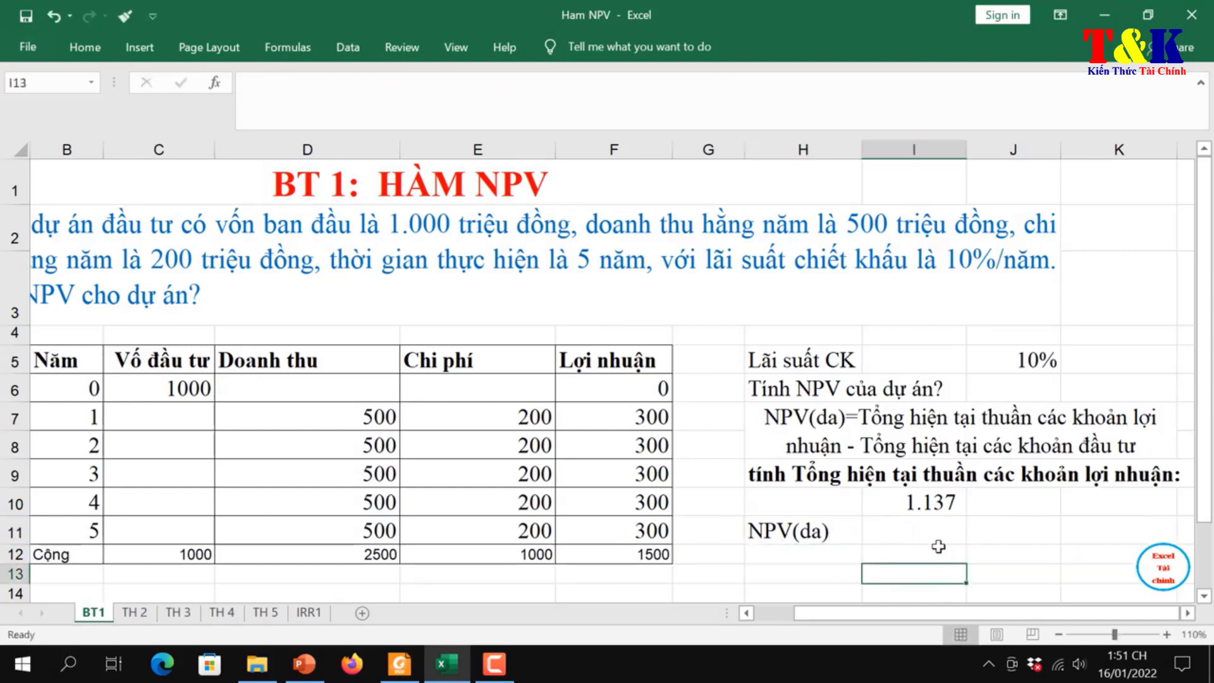
Step: Calculate the project's NPV in I11 by subtracting the year 0 investment from the discounted profits with =I10-C6
{"action": "left_click", "coordinate": [928, 533]}
{"action": "type", "text": "="}
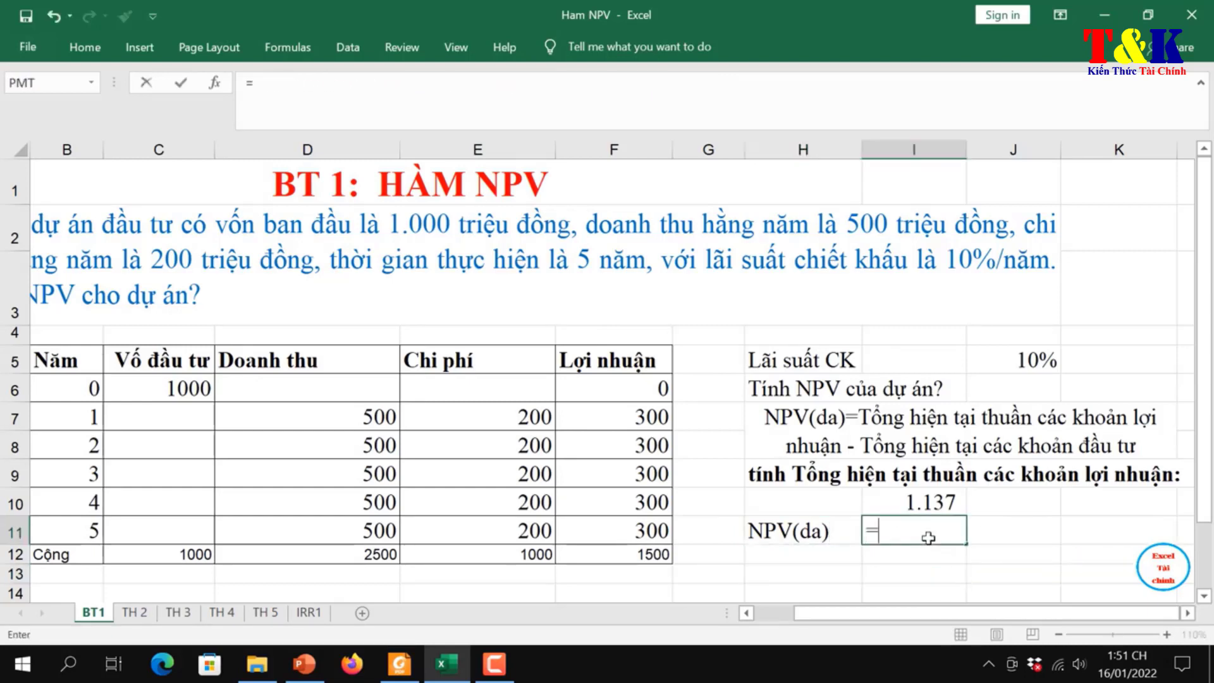
{"action": "left_click", "coordinate": [946, 499]}
{"action": "type", "text": "-"}
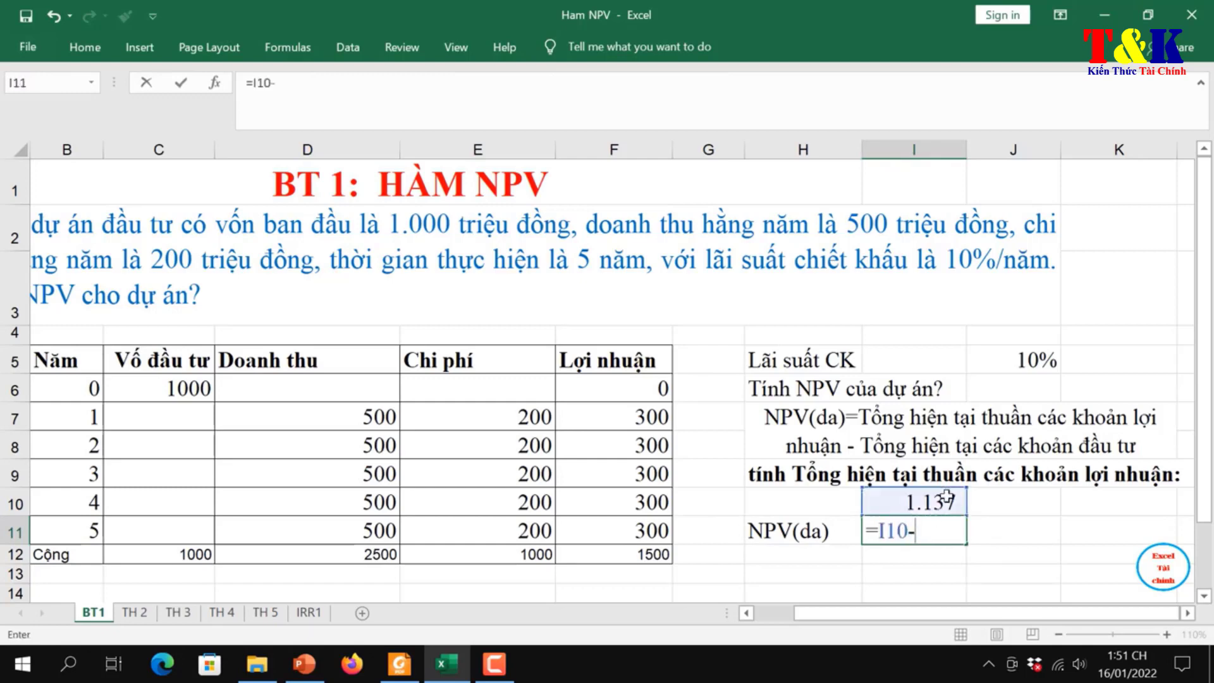
{"action": "left_click", "coordinate": [196, 390]}
{"action": "key", "text": "Return"}
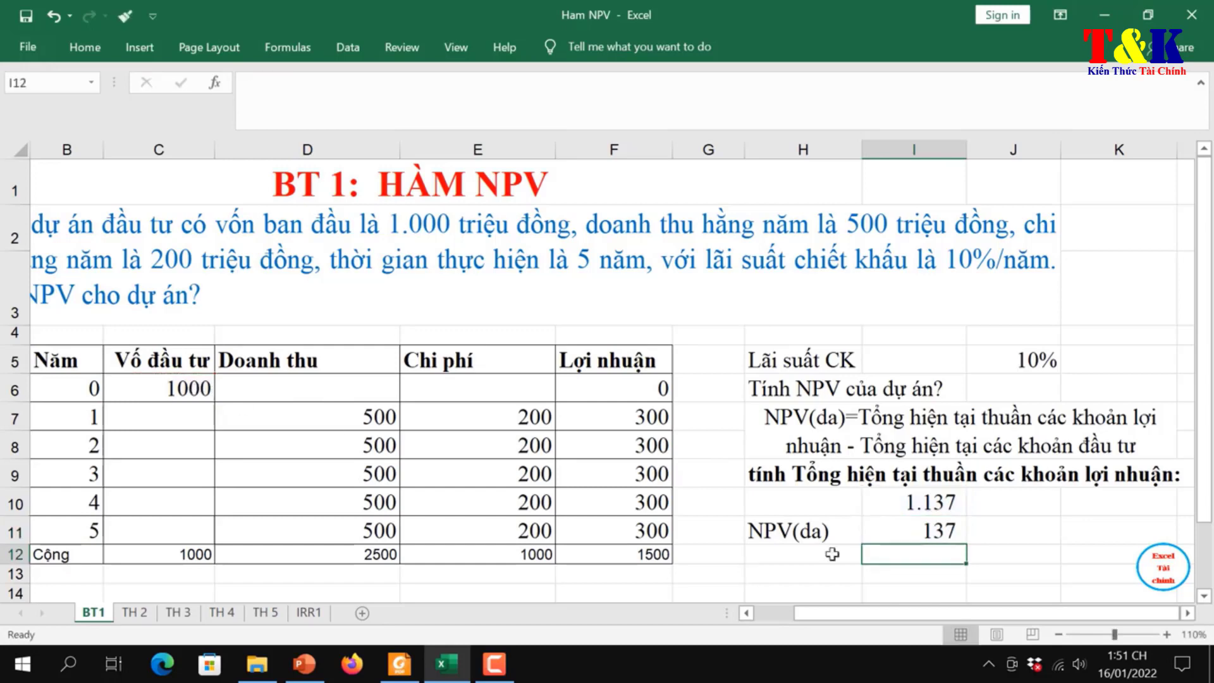
Step: Enter the note ">0" in J11 beside the NPV result
{"action": "left_click", "coordinate": [1015, 532]}
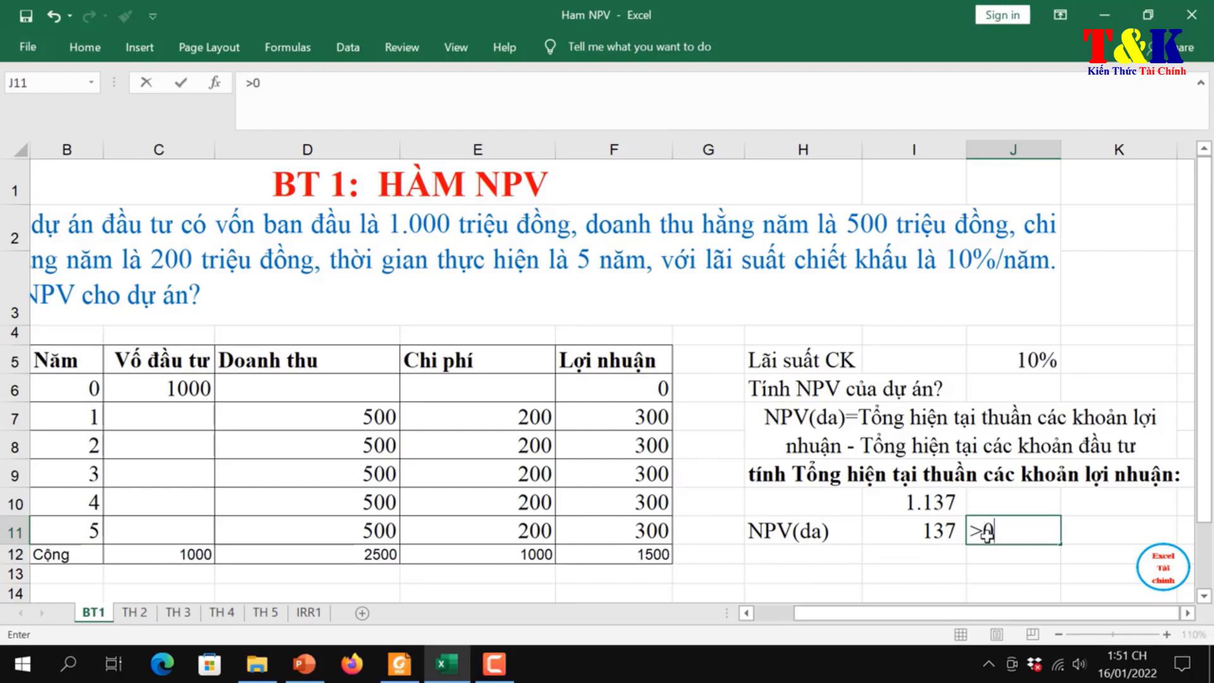
{"action": "key", "text": "Return"}
{"action": "left_click", "coordinate": [995, 533]}
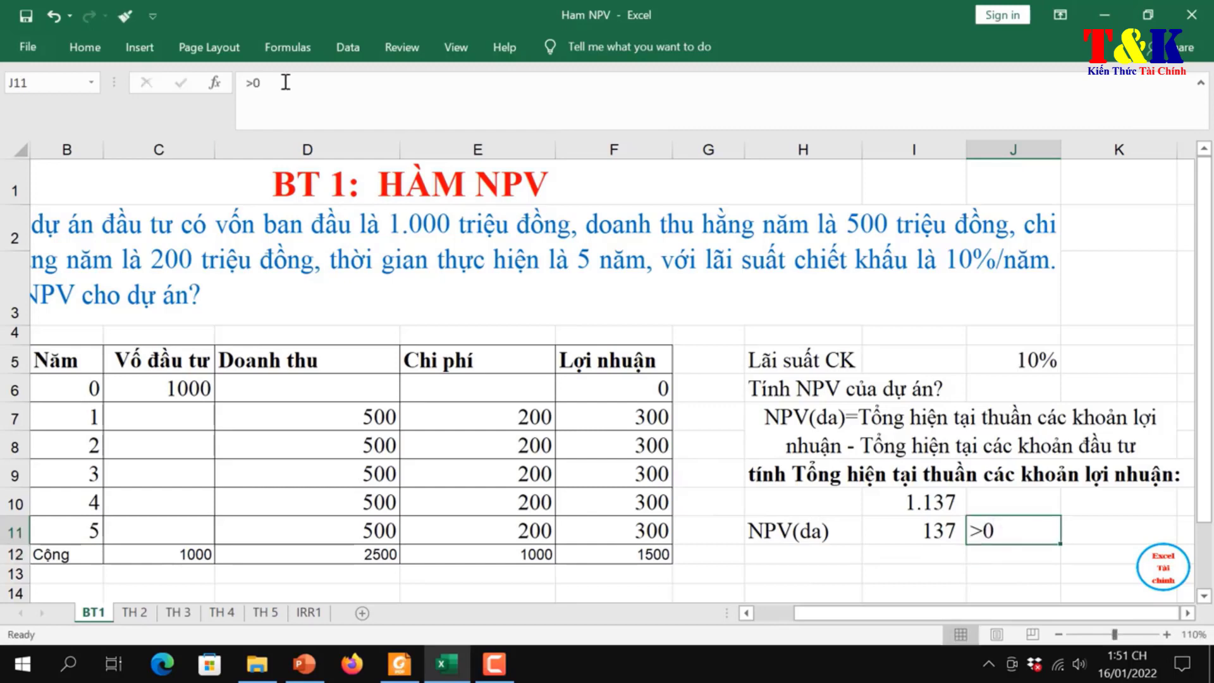
Step: Review the problem statement, the NPV definition in H7, the year 0 investment in C6 and the formula in I11
{"action": "left_click", "coordinate": [254, 238]}
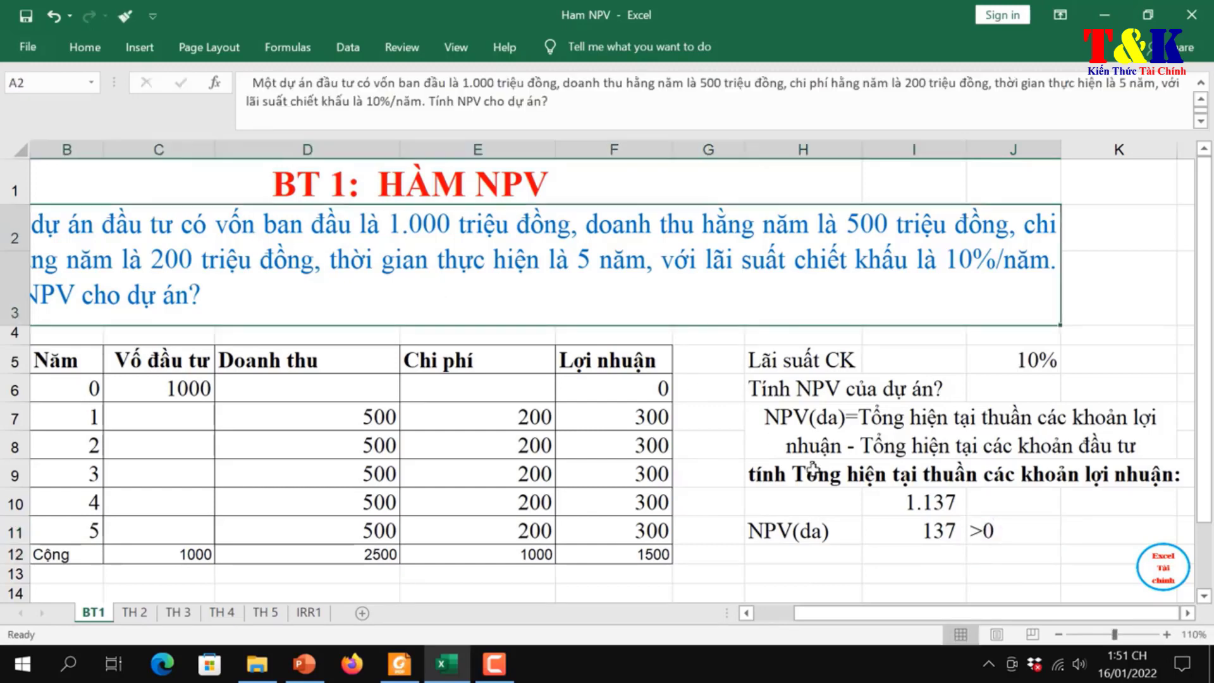
{"action": "left_click", "coordinate": [979, 530]}
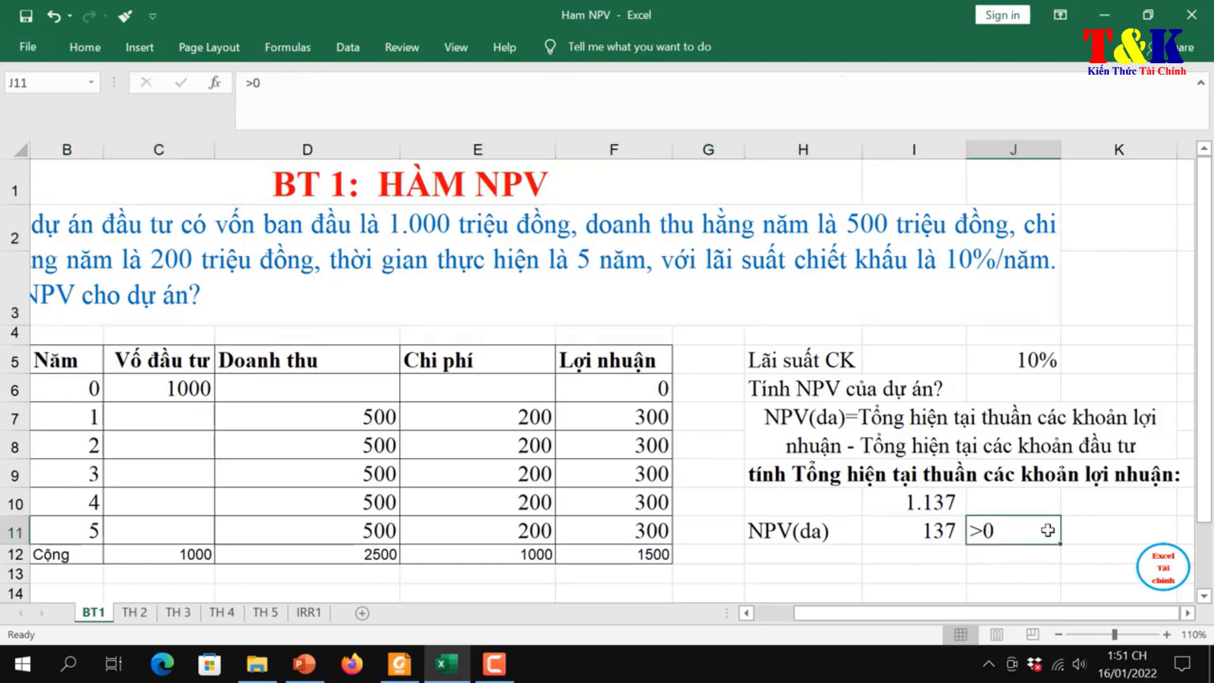
{"action": "left_click", "coordinate": [849, 428]}
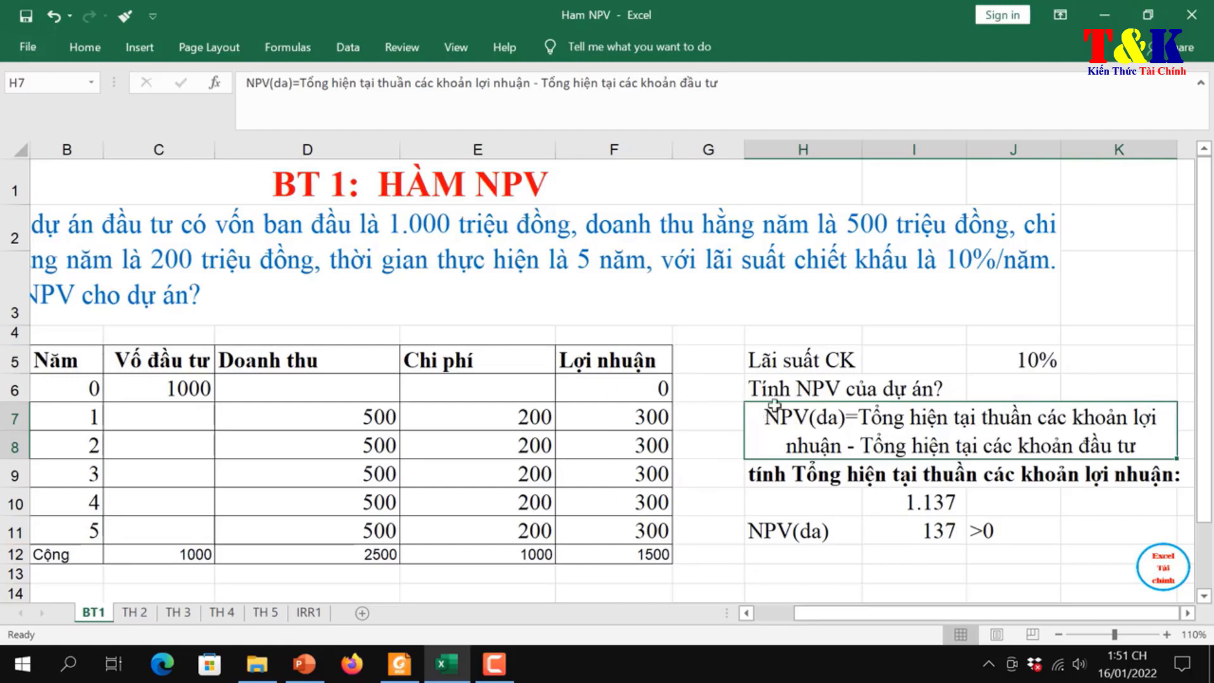
{"action": "key", "text": "Up"}
{"action": "key", "text": "Up"}
{"action": "left_click", "coordinate": [814, 407]}
{"action": "left_click", "coordinate": [140, 379]}
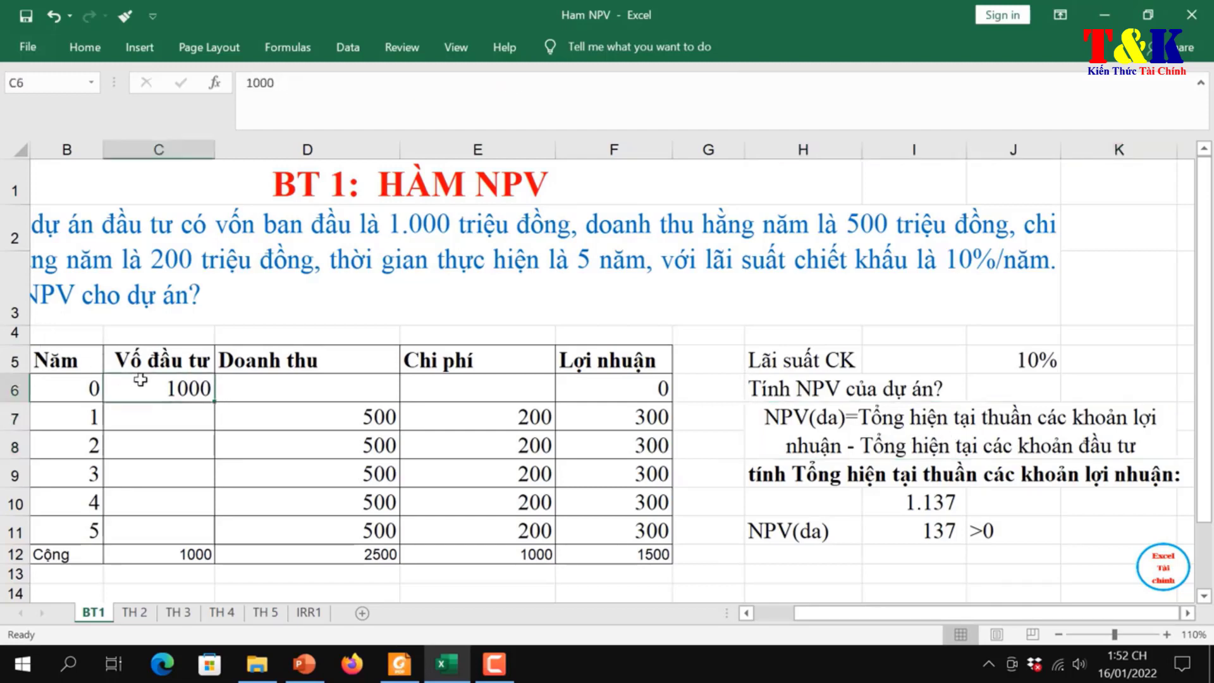
{"action": "left_click", "coordinate": [89, 383]}
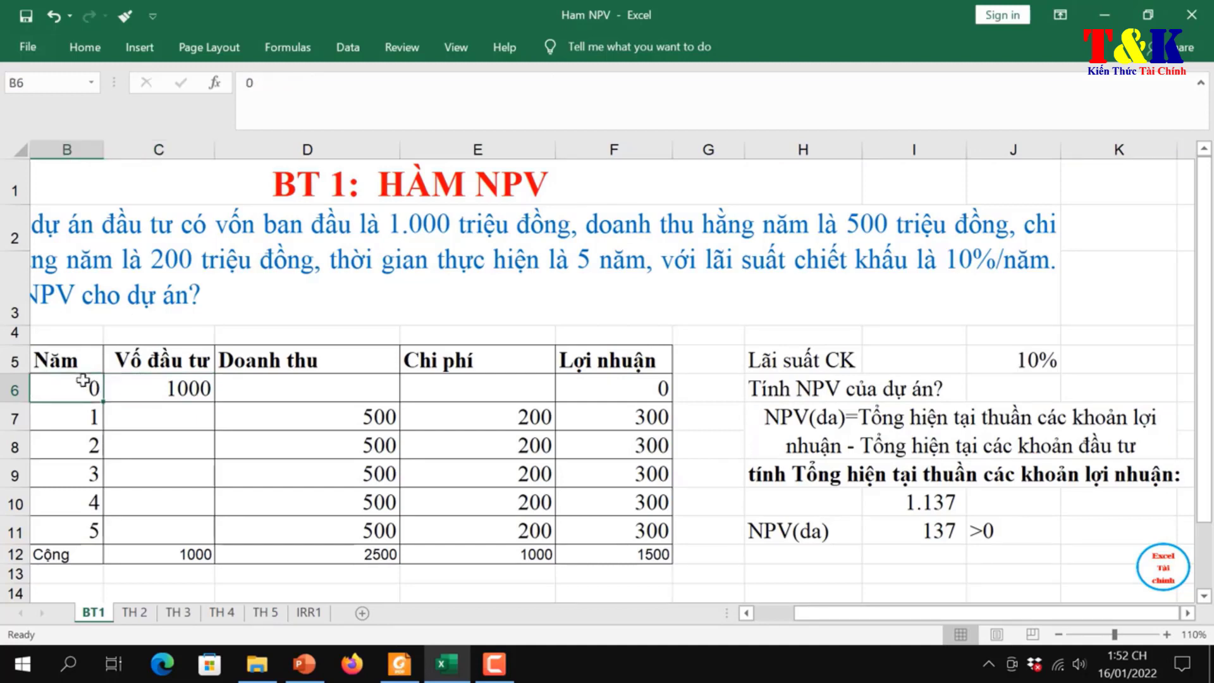
{"action": "left_click", "coordinate": [163, 378]}
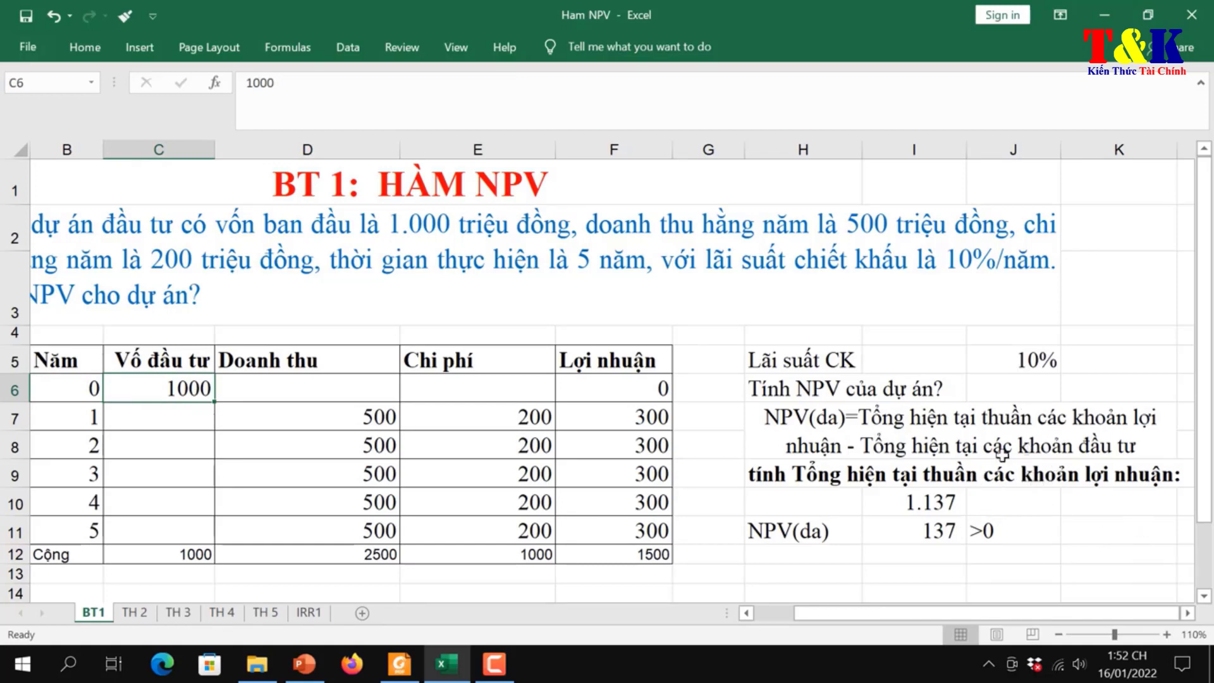
{"action": "double_click", "coordinate": [942, 521]}
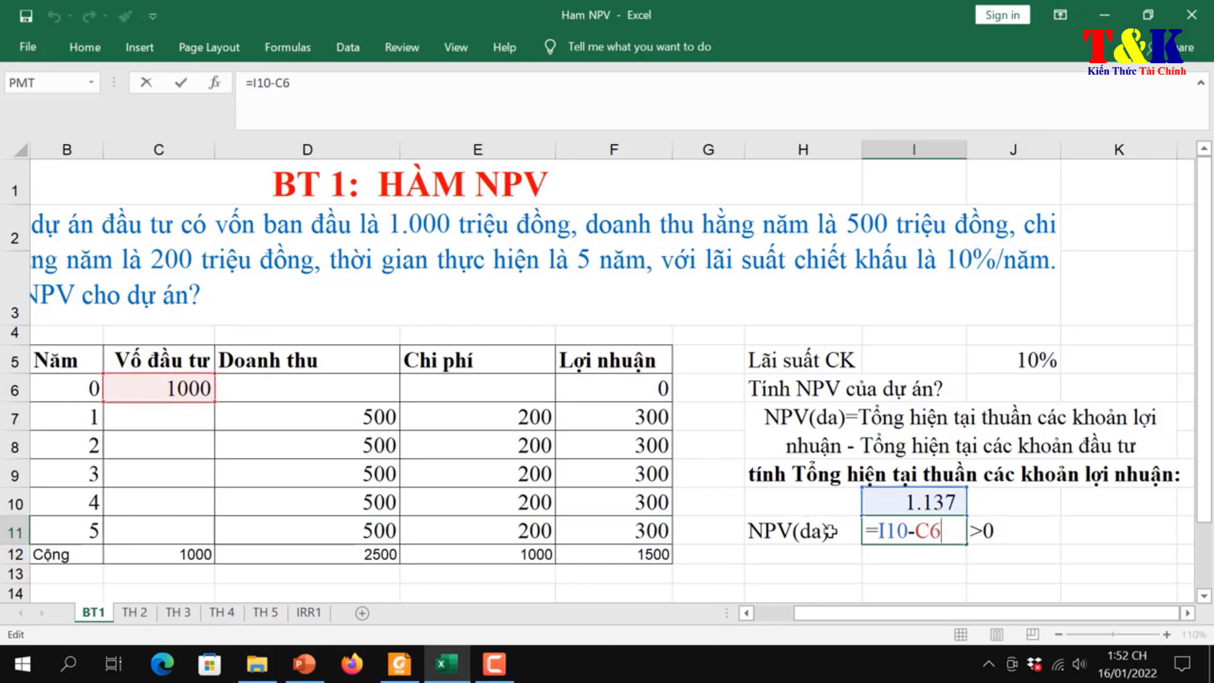
{"action": "key", "text": "Return"}
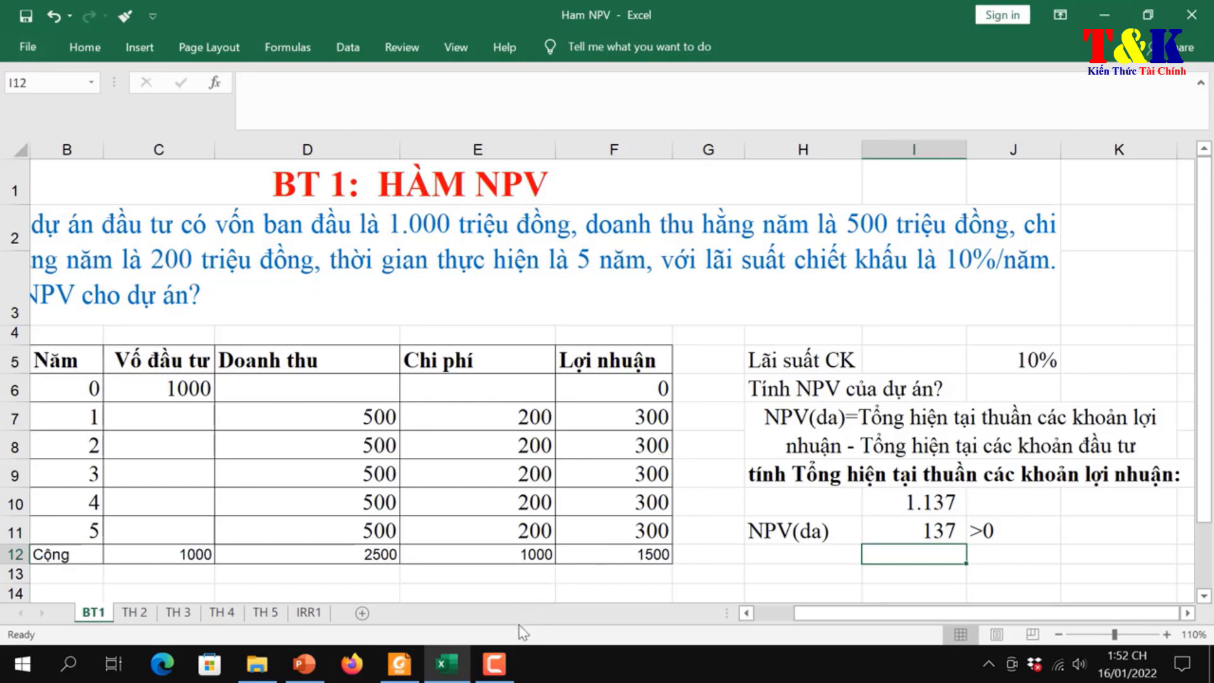
{"action": "left_click", "coordinate": [500, 662]}
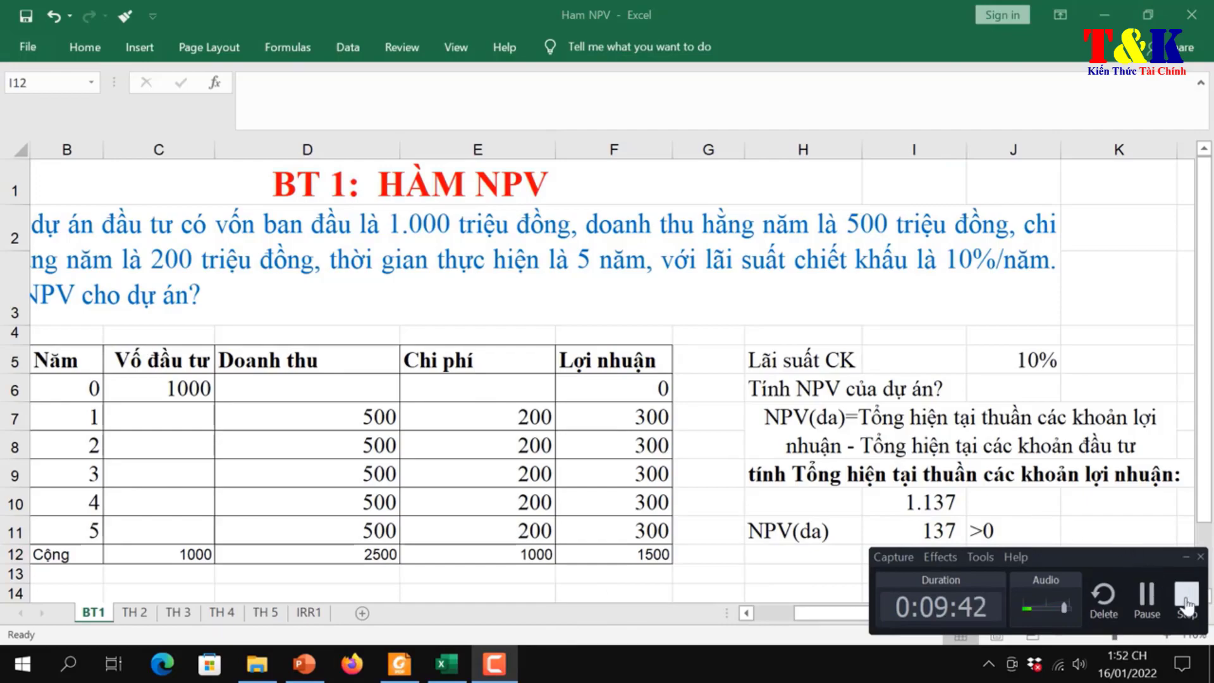
{"action": "left_click", "coordinate": [1182, 595]}
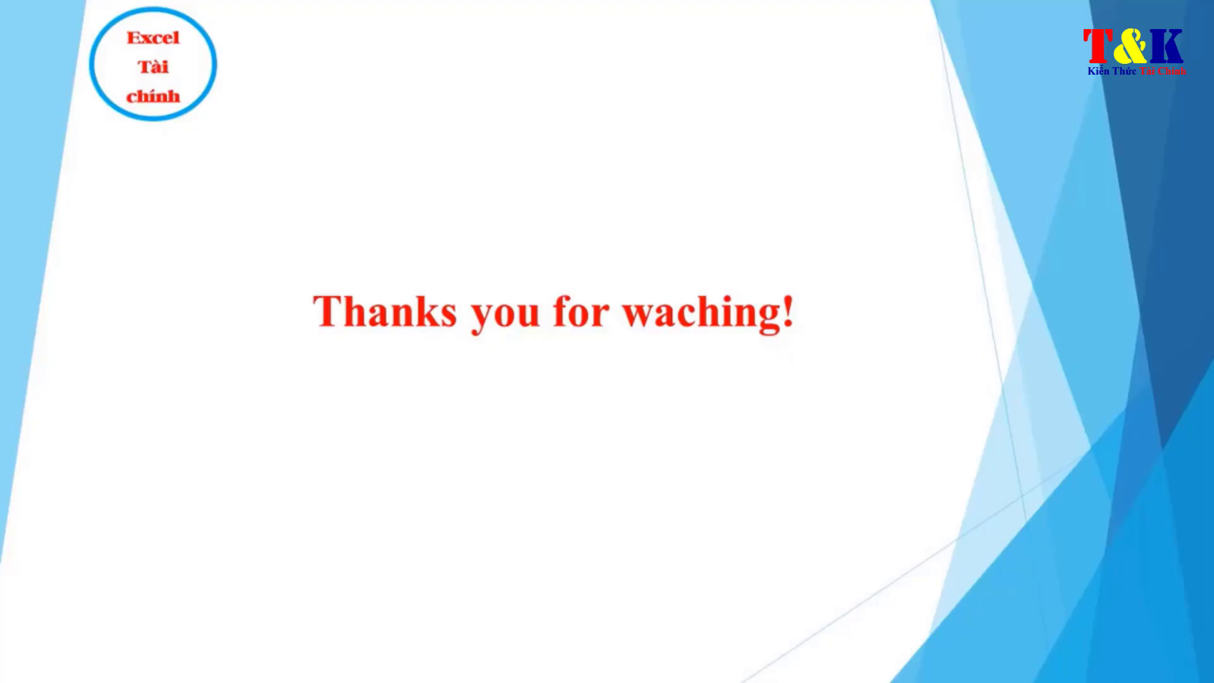